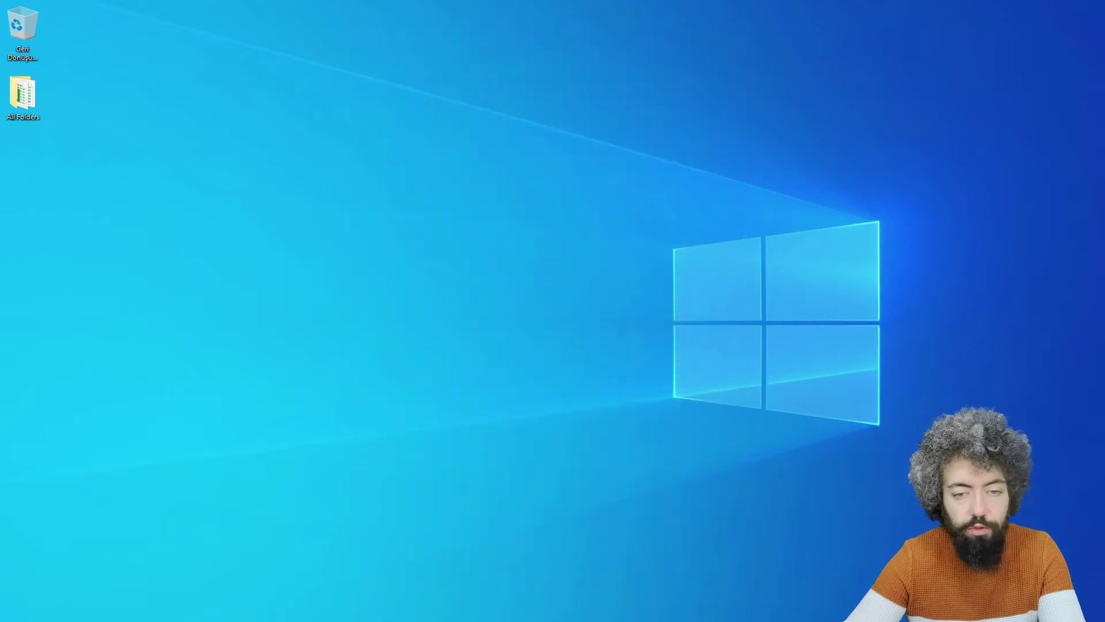
Log on to the EDU system with the account user name and password, setting the logon language to tr
left_click(720, 184)
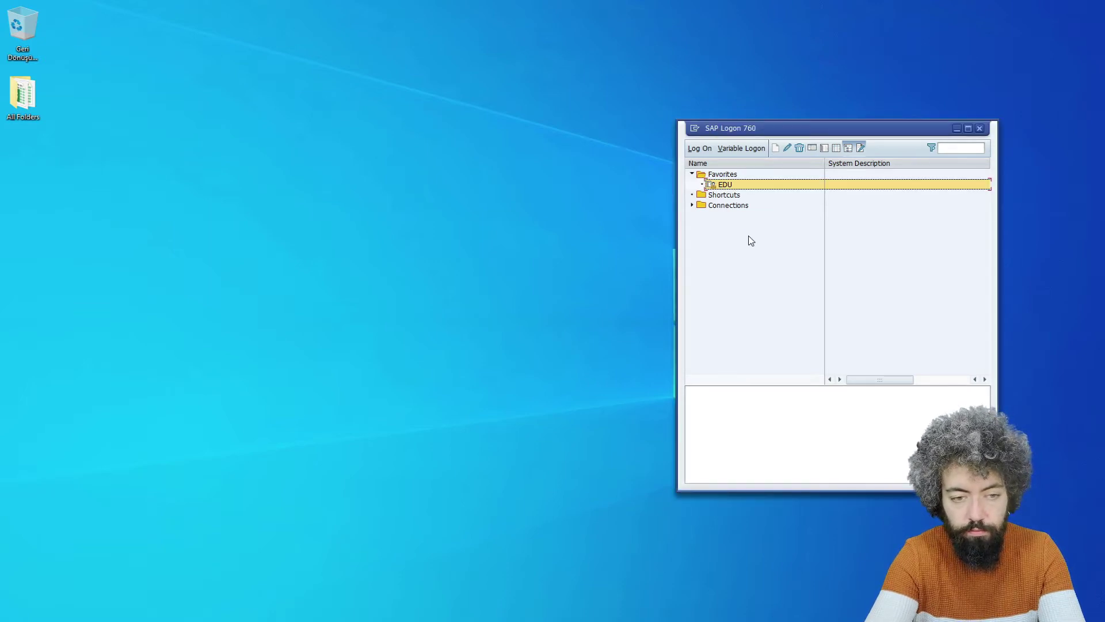
type("burakk")
key("Tab")
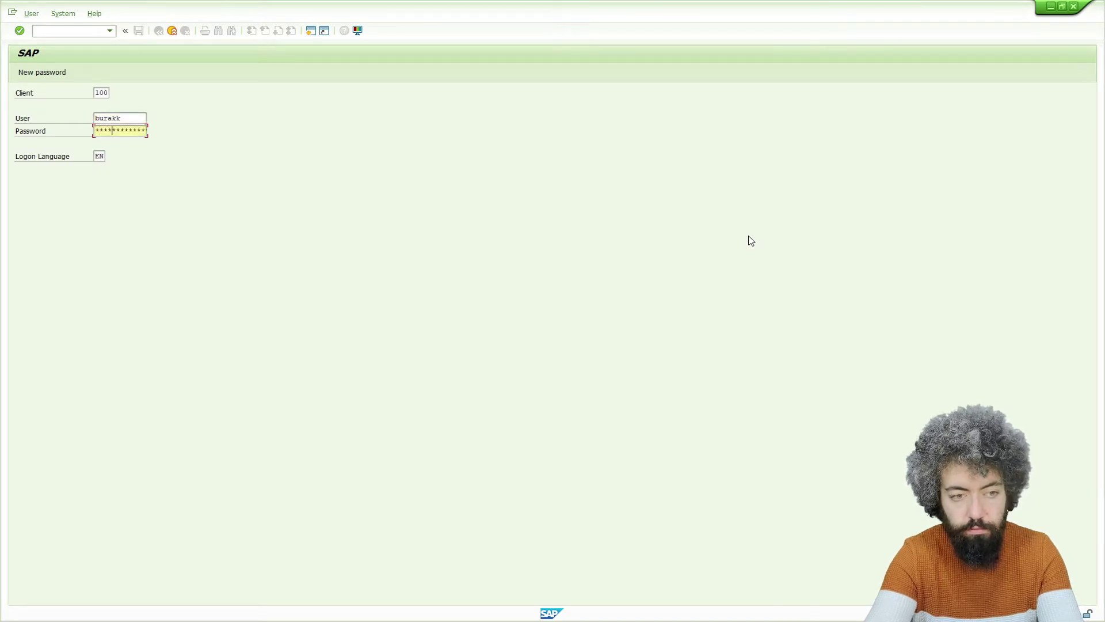
key("Tab")
key("Return")
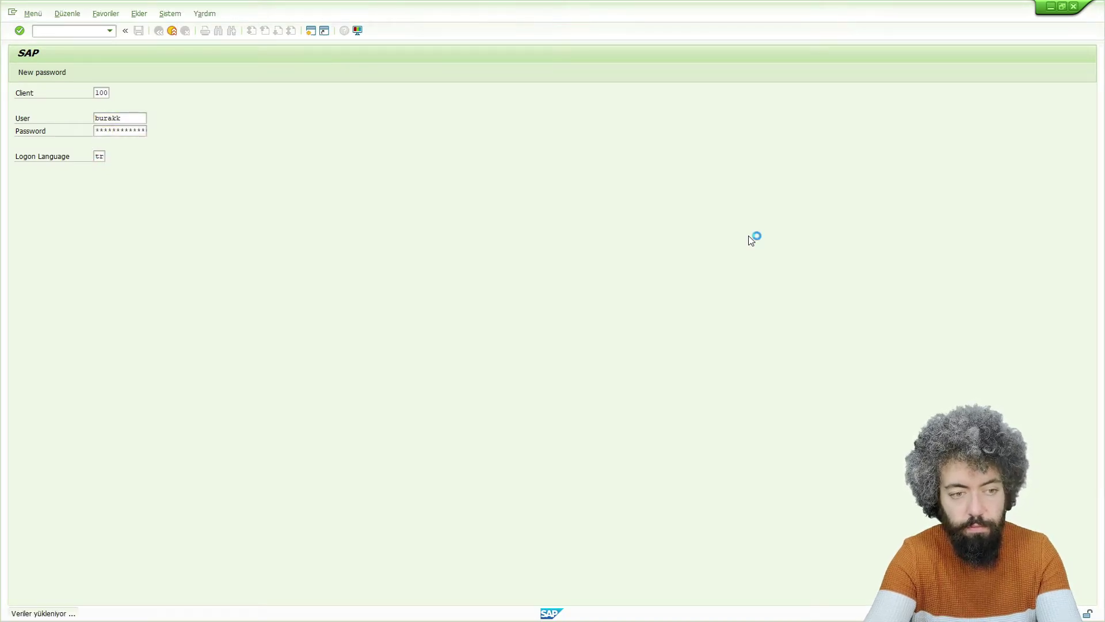
Start the smartforms transaction and open the form ZBK_SF_0001 for editing
type("smartforms")
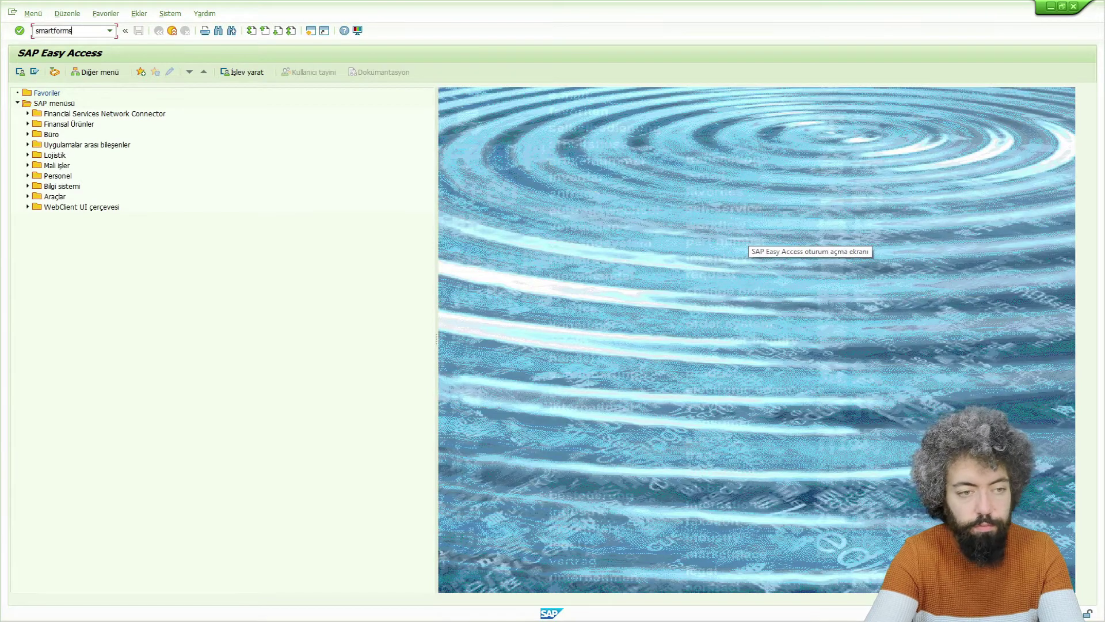
key("Return")
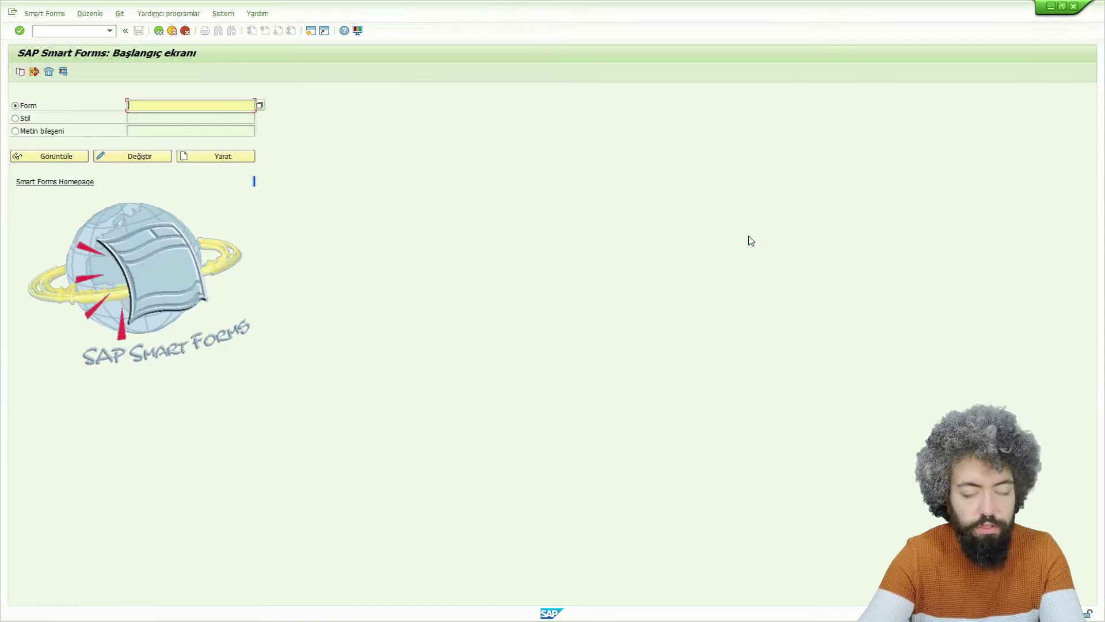
type("ZBK_SF_0002")
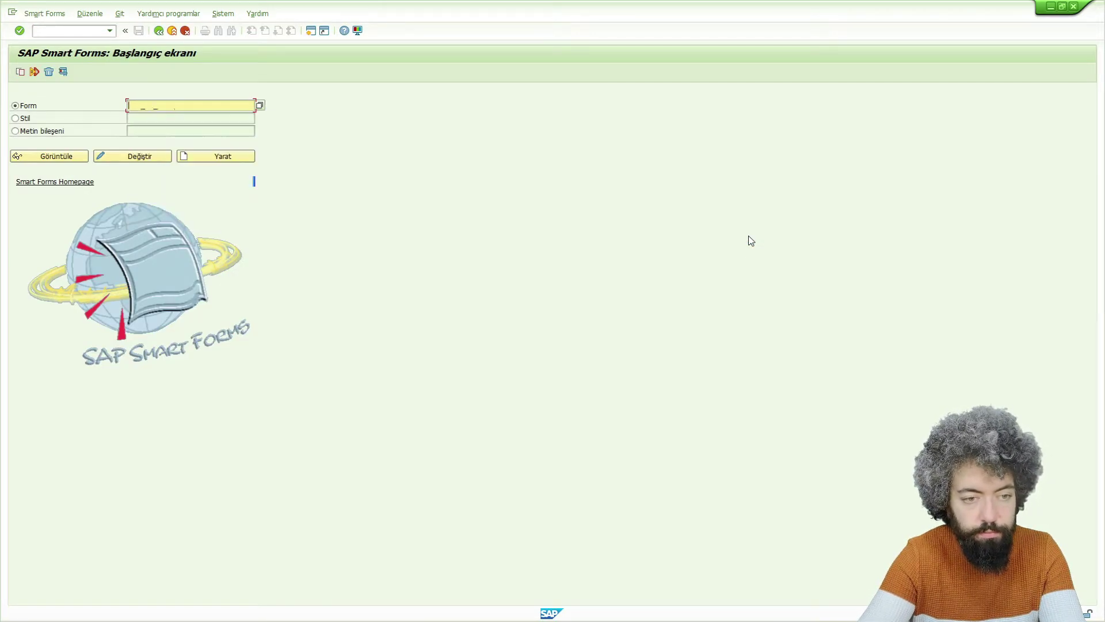
key("BackSpace")
type("1")
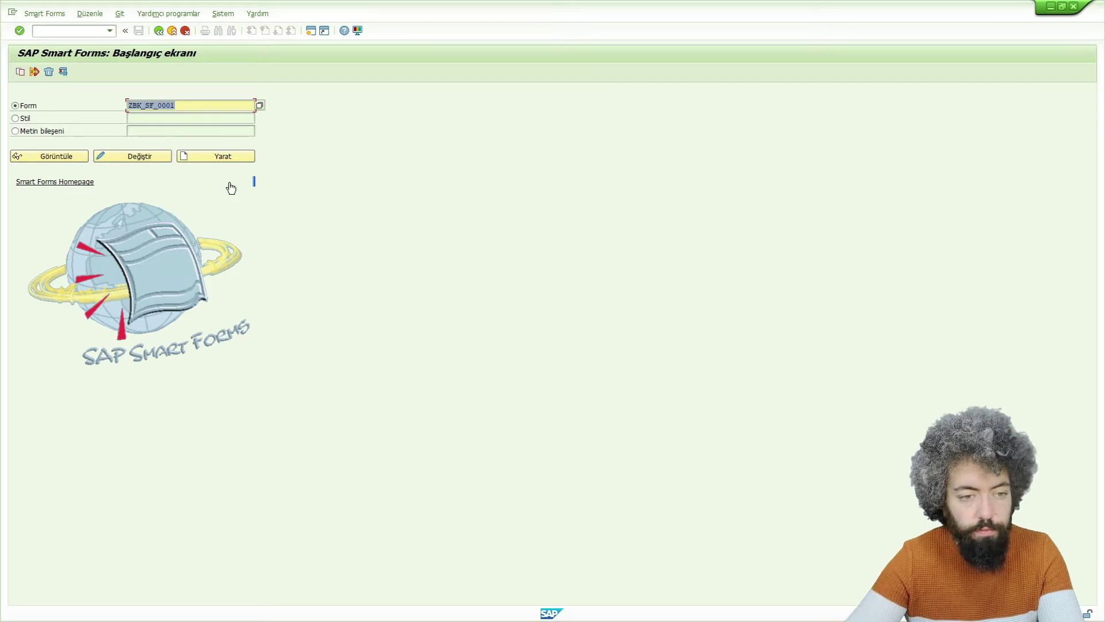
left_click(153, 160)
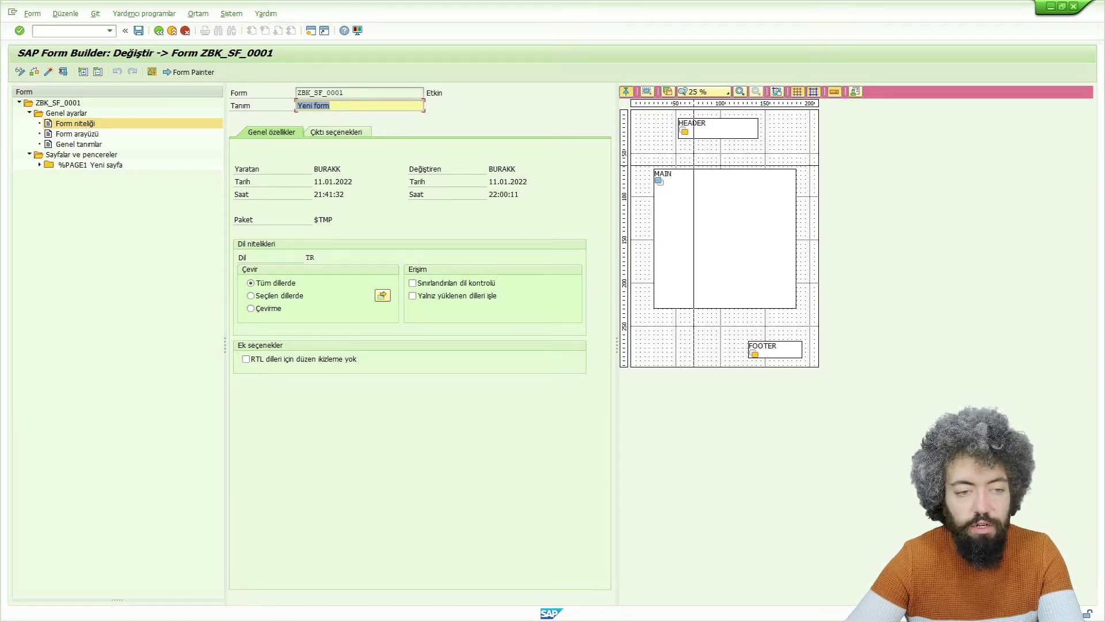
Create a window under %PAGE1, name it GENEL_BILGI and clear its description
left_click(39, 165)
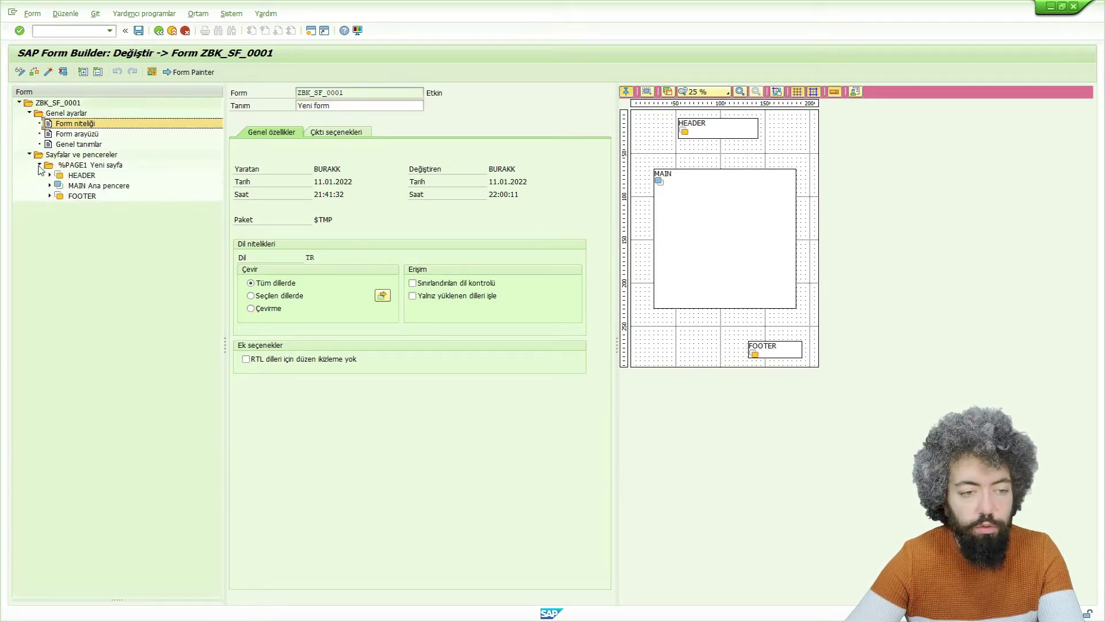
right_click(68, 169)
mouse_move(110, 173)
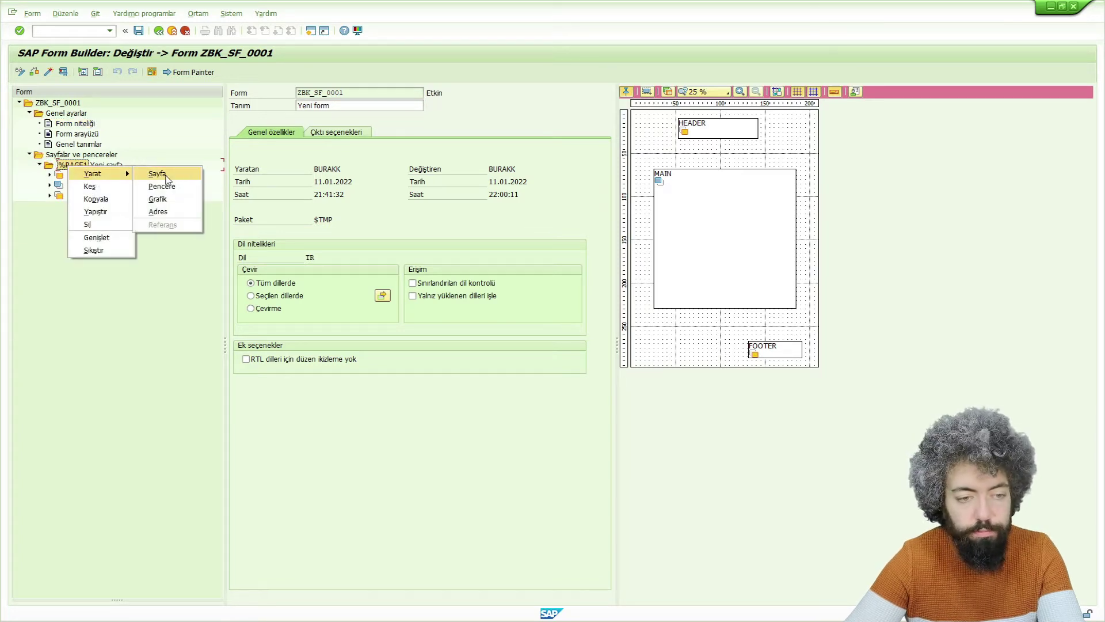
left_click(162, 186)
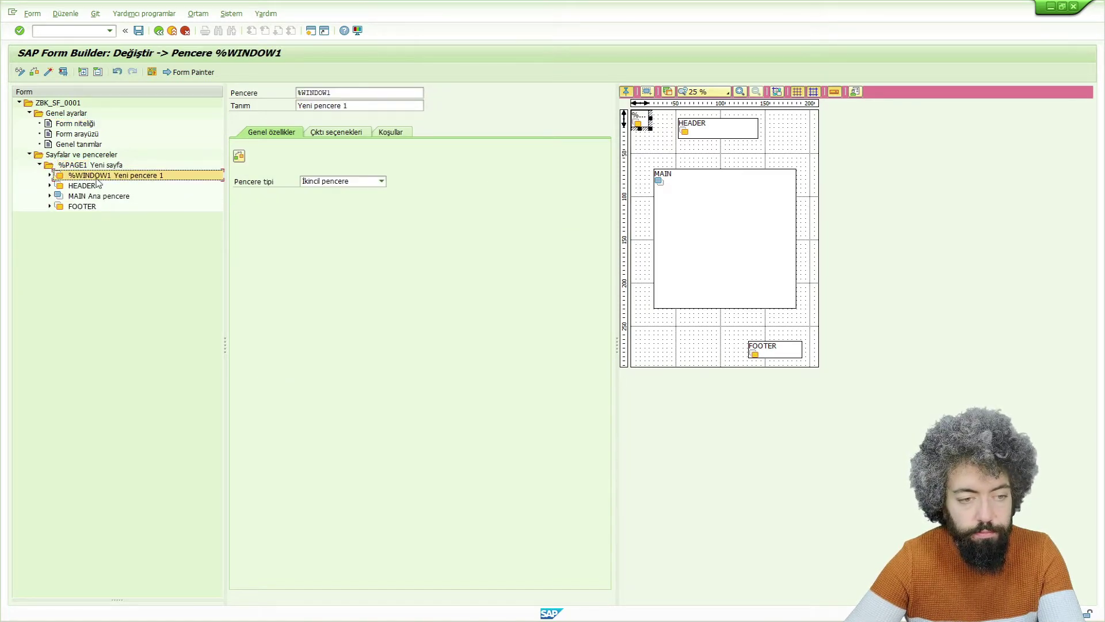
left_click_drag(333, 93, 280, 93)
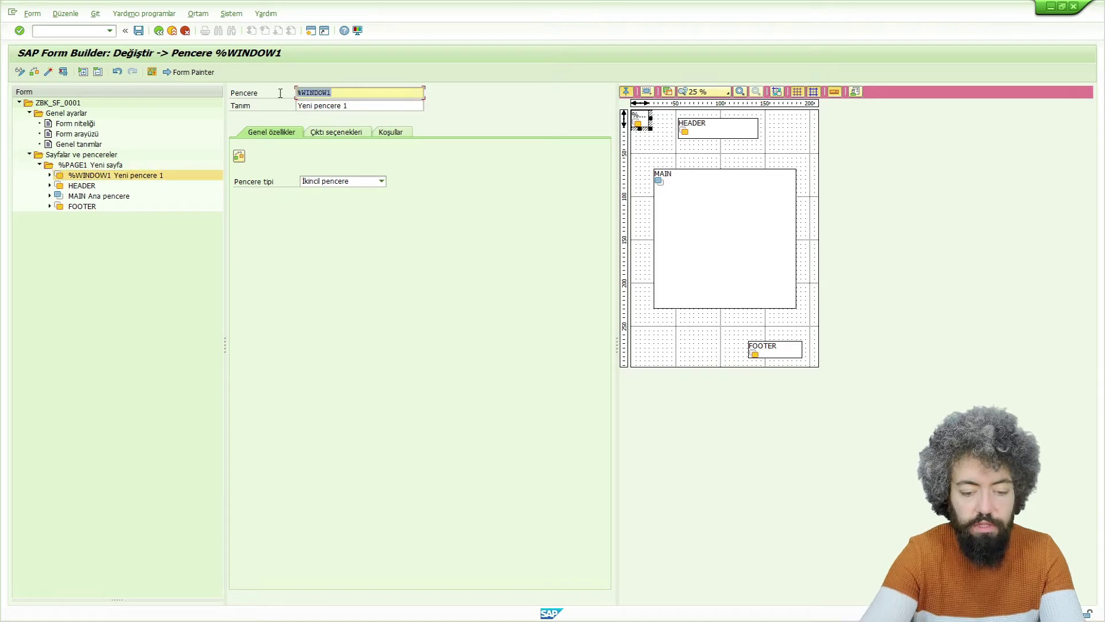
type("GENEL_BILGI")
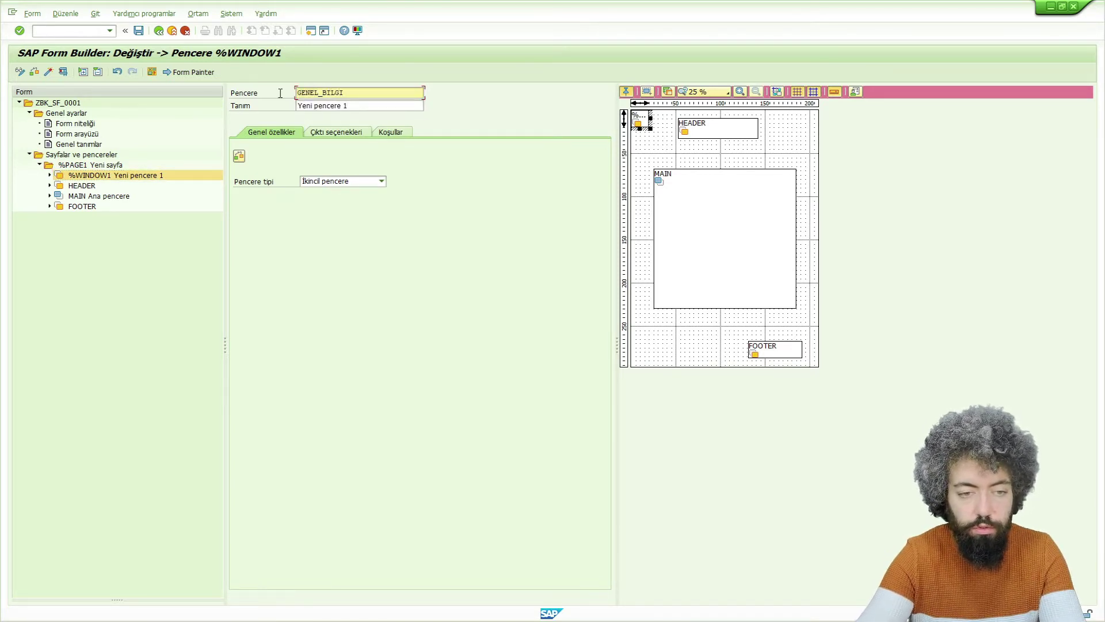
key("Tab")
key("Delete")
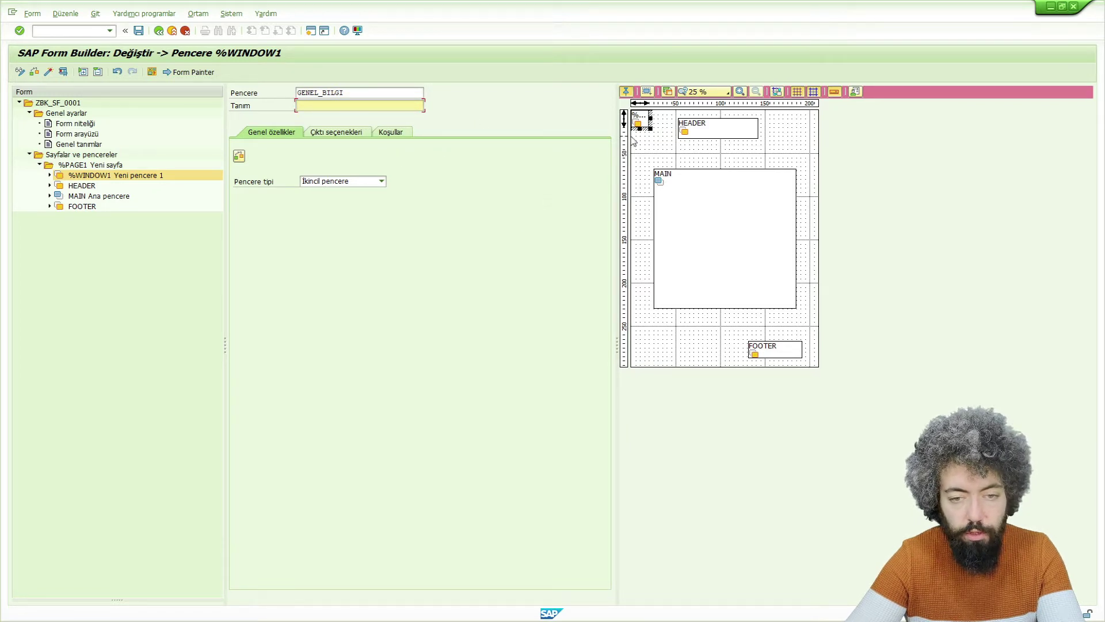
Enlarge the GENEL_BILGI window and place it at the page's upper right, above MAIN, and order it after HEADER in the form tree
left_click(656, 131)
left_click_drag(656, 132, 770, 139)
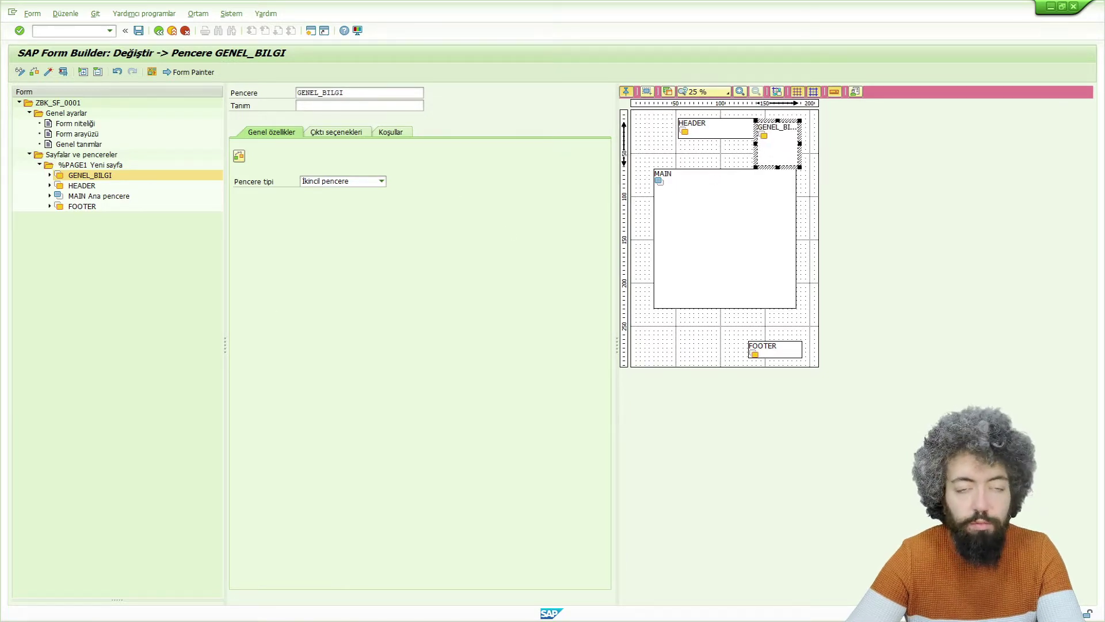
left_click(84, 177)
left_click_drag(82, 188, 81, 188)
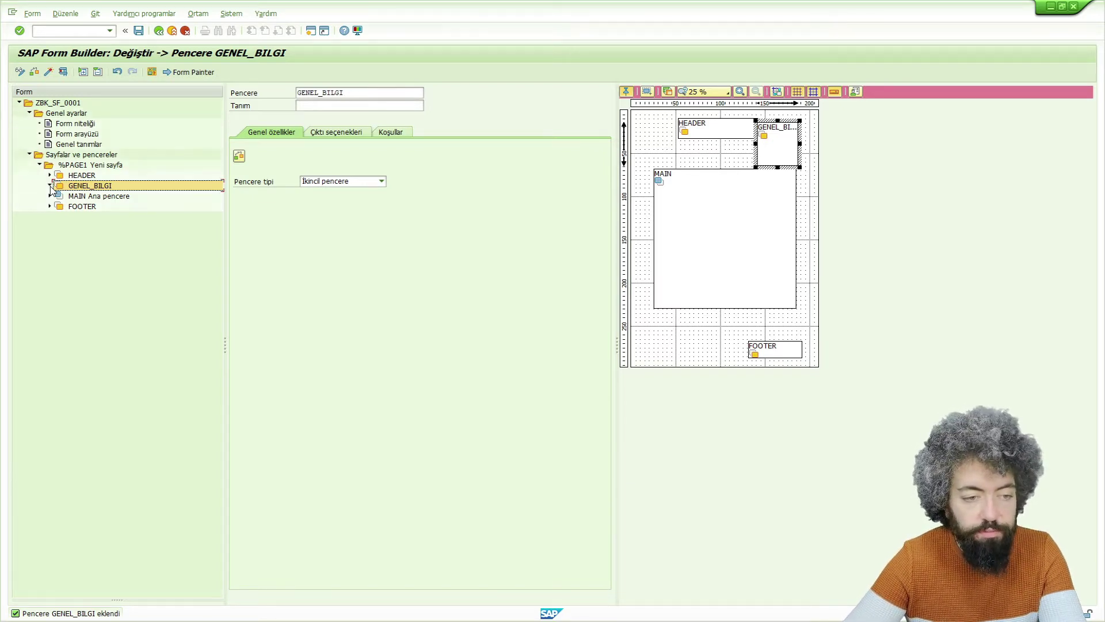
Create a text node inside the GENEL_BILGI window, name it USER and clear its description
right_click(97, 188)
mouse_move(117, 194)
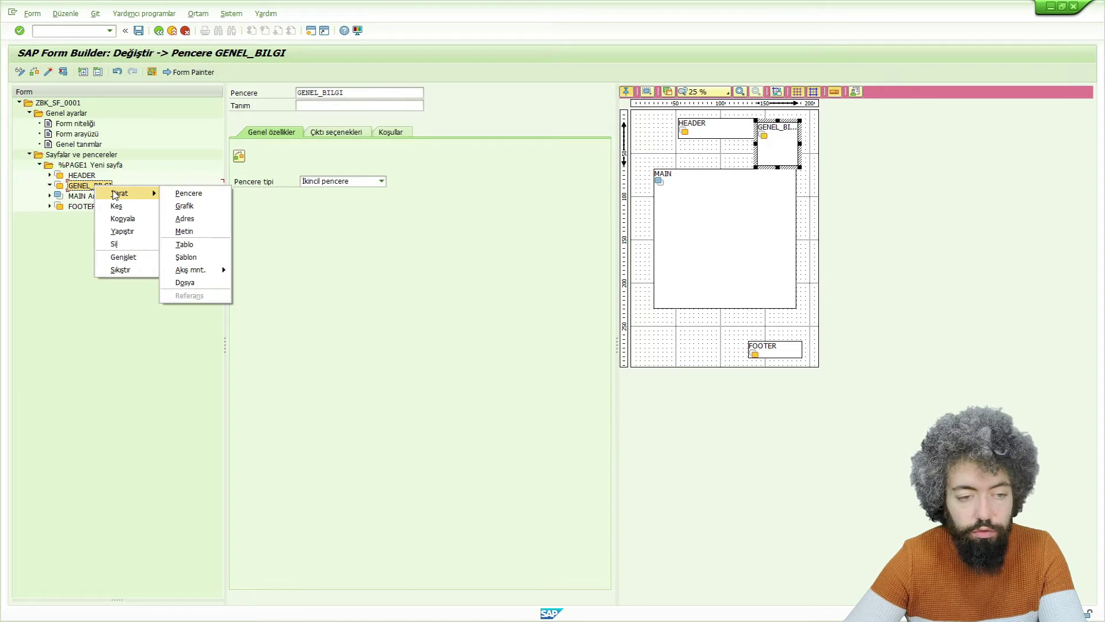
left_click(183, 231)
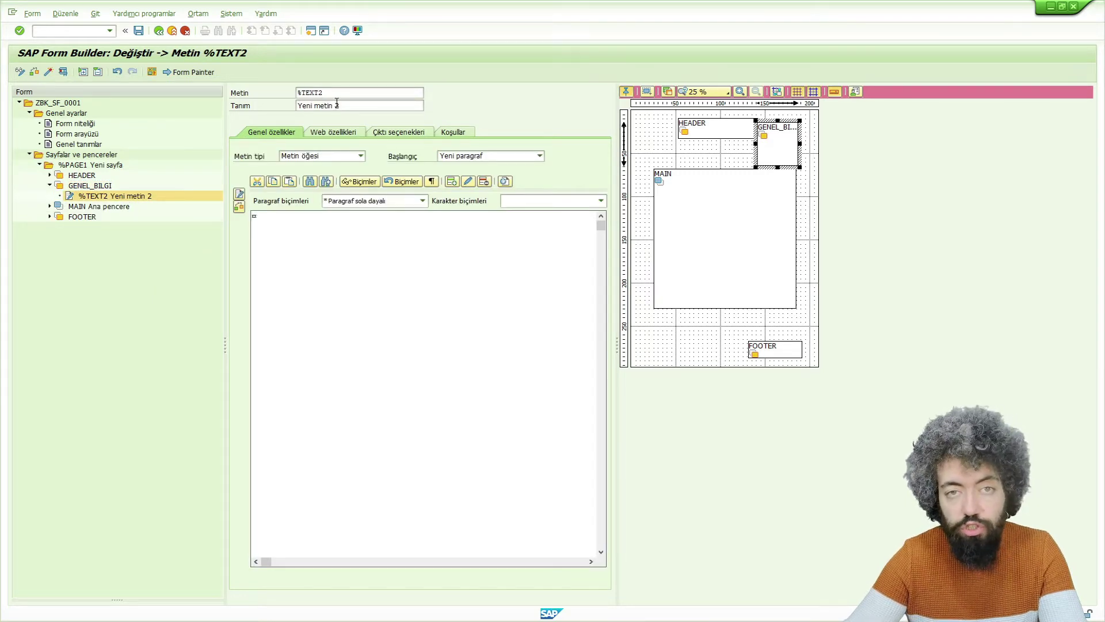
left_click_drag(327, 92, 277, 89)
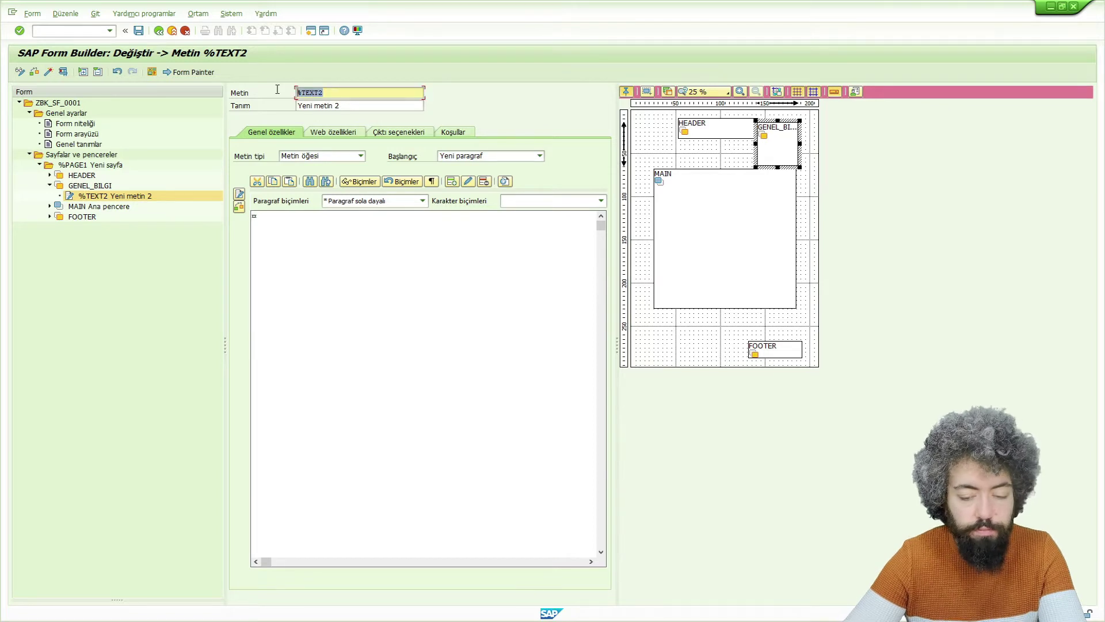
type("USER")
key("Tab")
key("BackSpace")
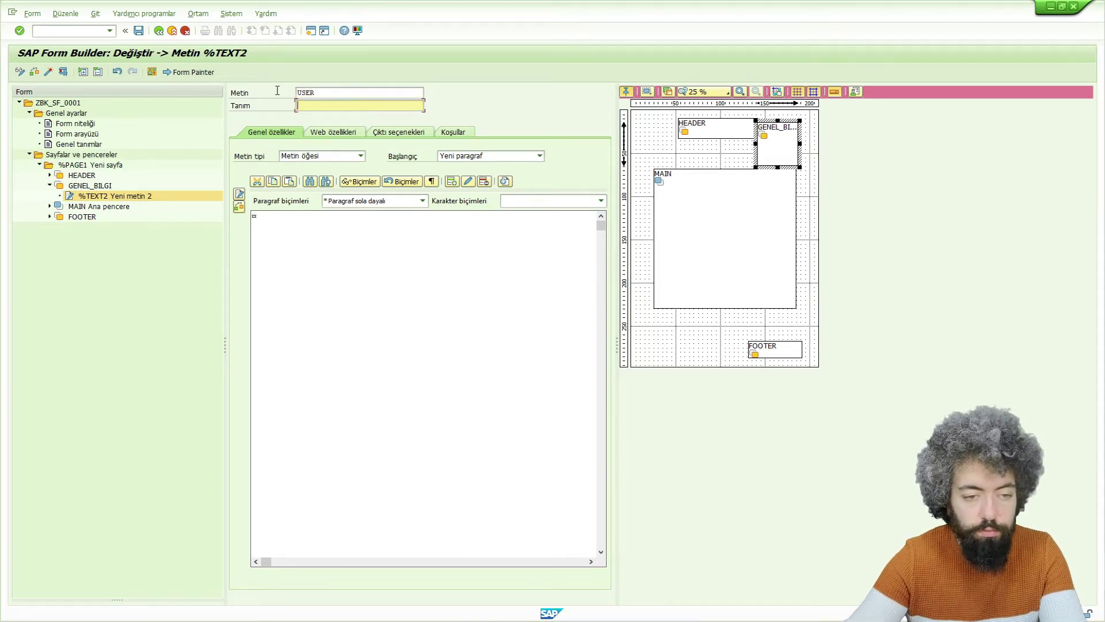
Enter "Kullanici" as the content of the USER text node
left_click(337, 244)
type("K")
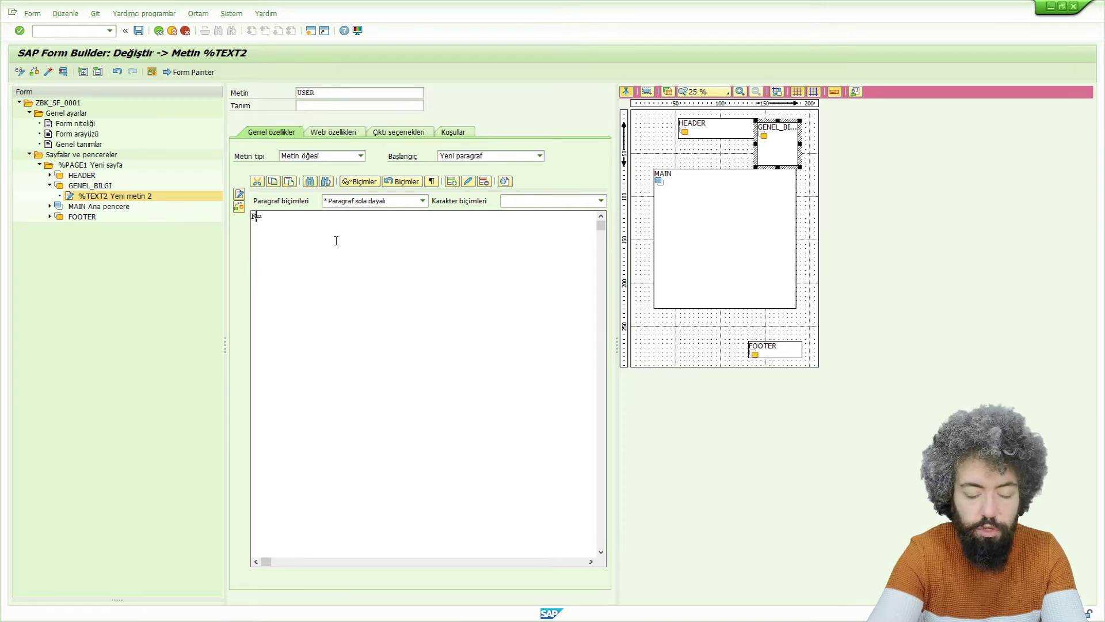
type("ullanici")
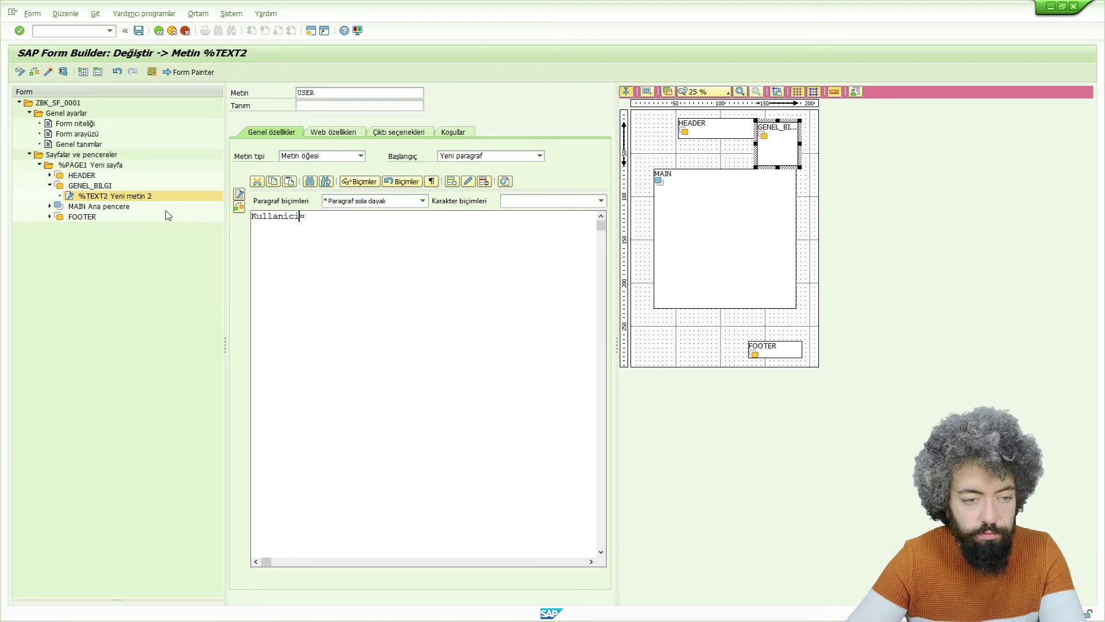
Create a second text node inside the GENEL_BILGI window and name it USER_VAL
right_click(86, 187)
mouse_move(104, 195)
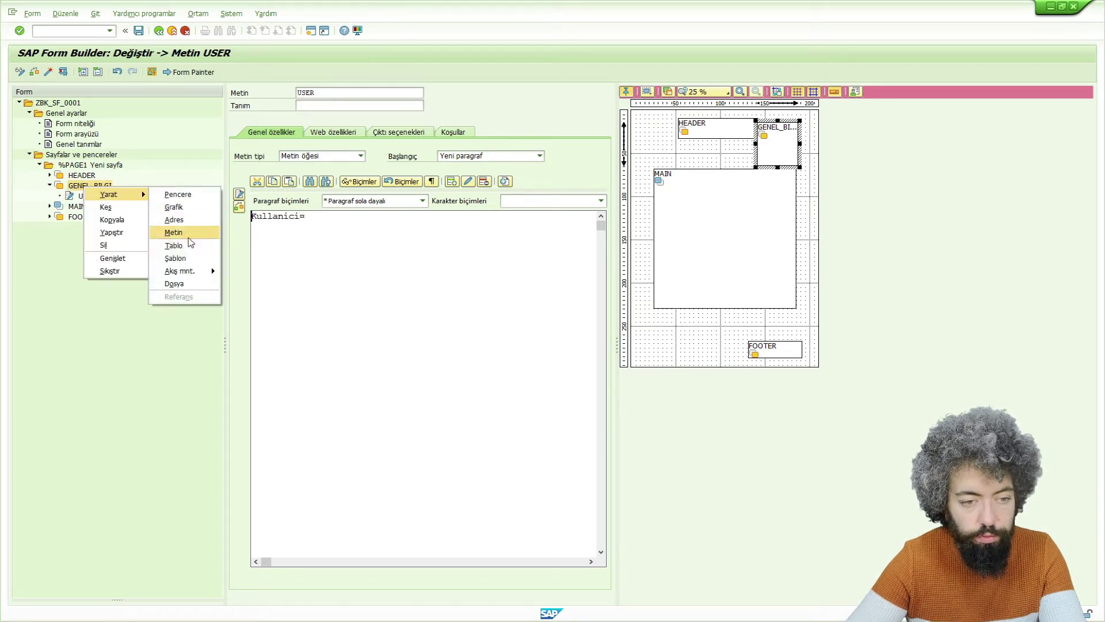
left_click(176, 231)
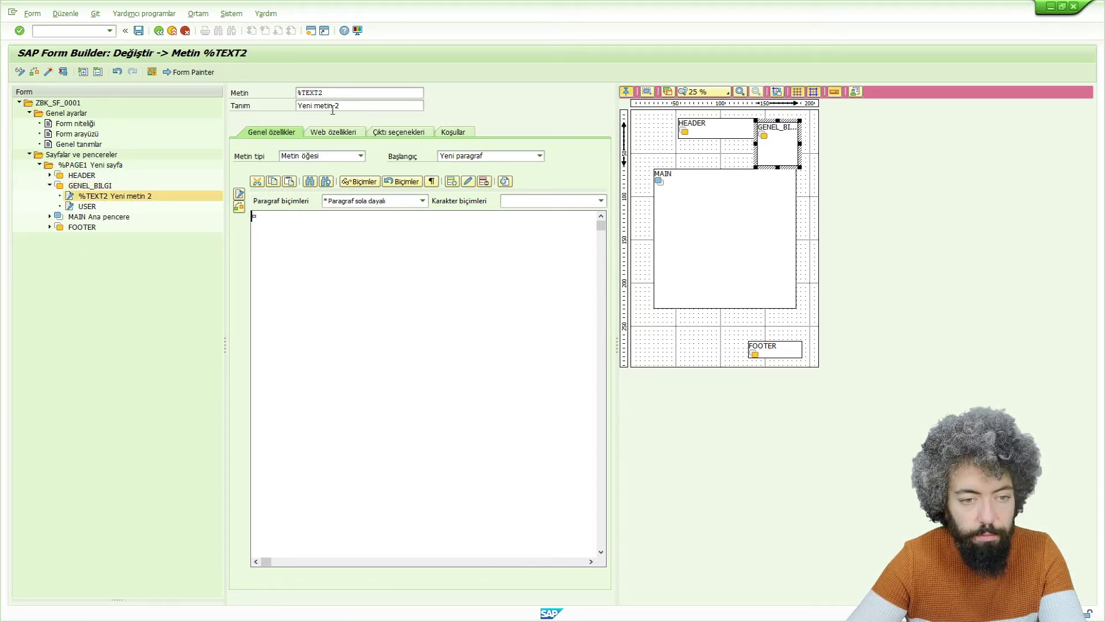
type("USER_VAL")
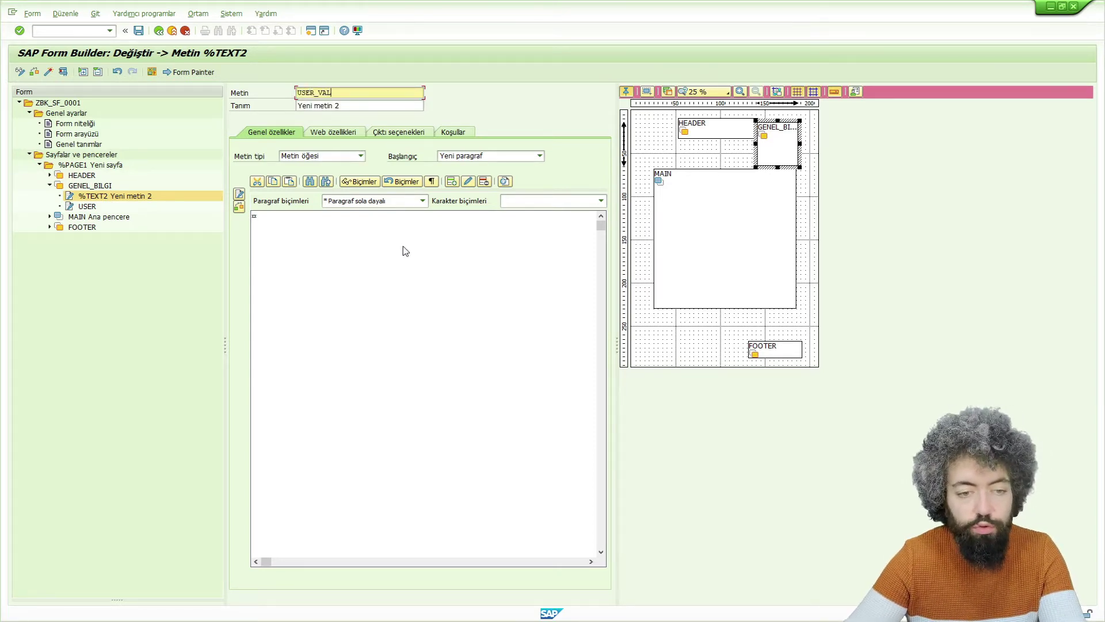
Insert the system field &sy-uname& into the content of the USER_VAL text
left_click(398, 247)
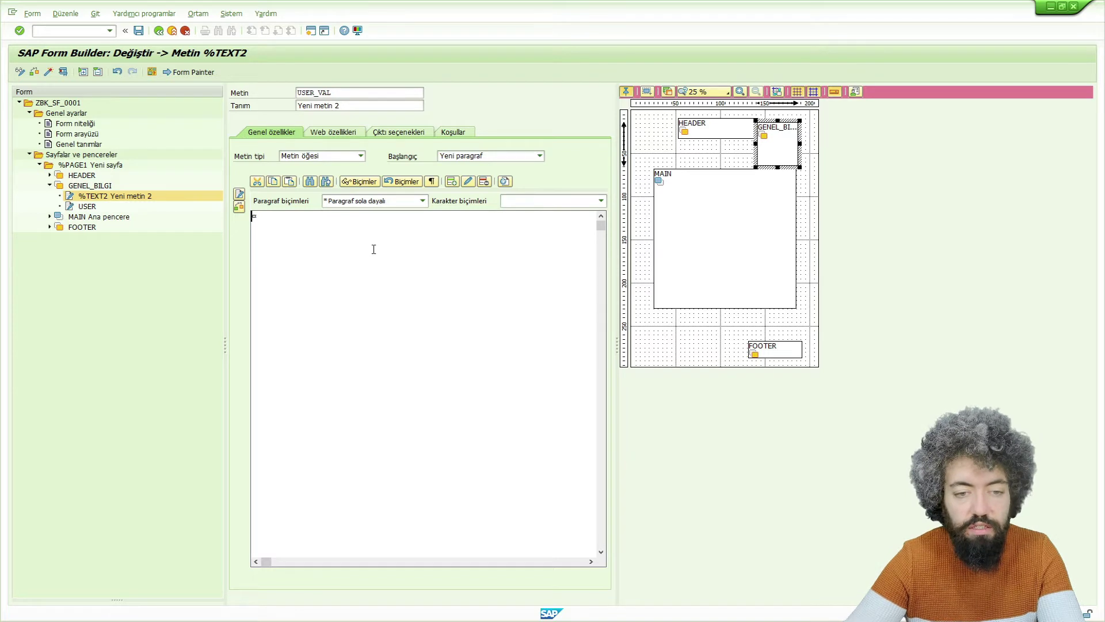
left_click(451, 182)
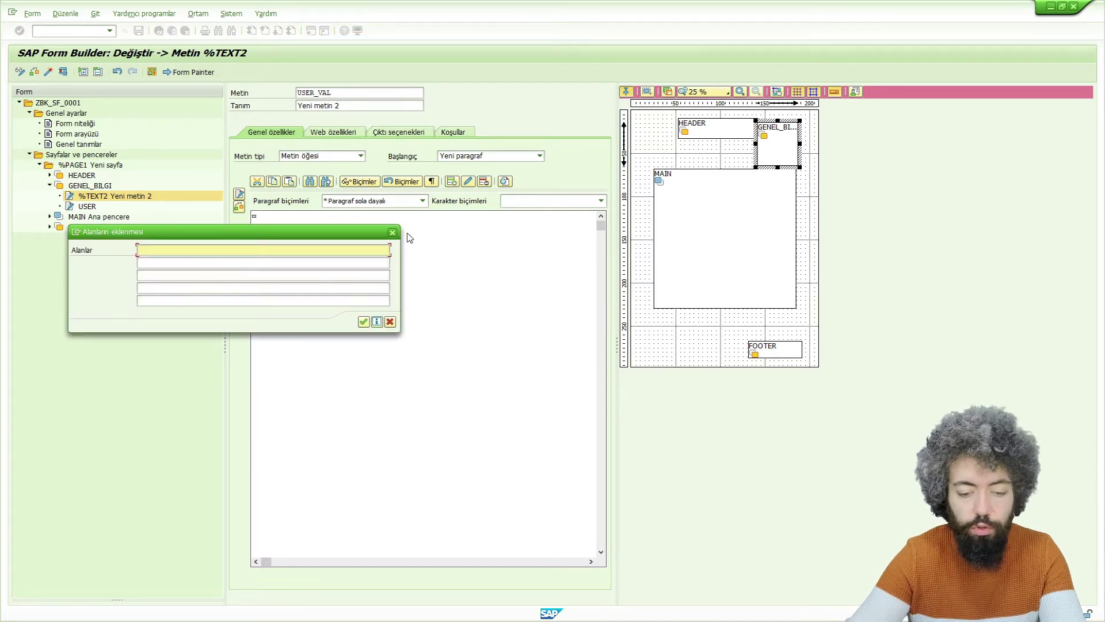
type("&&")
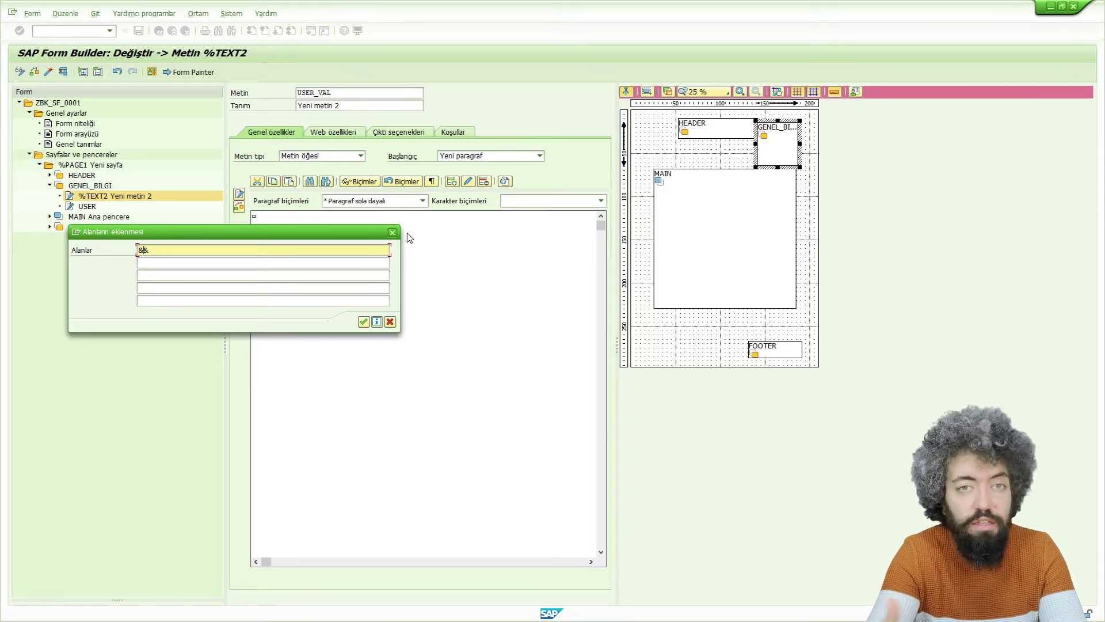
type("y-uname")
key("Return")
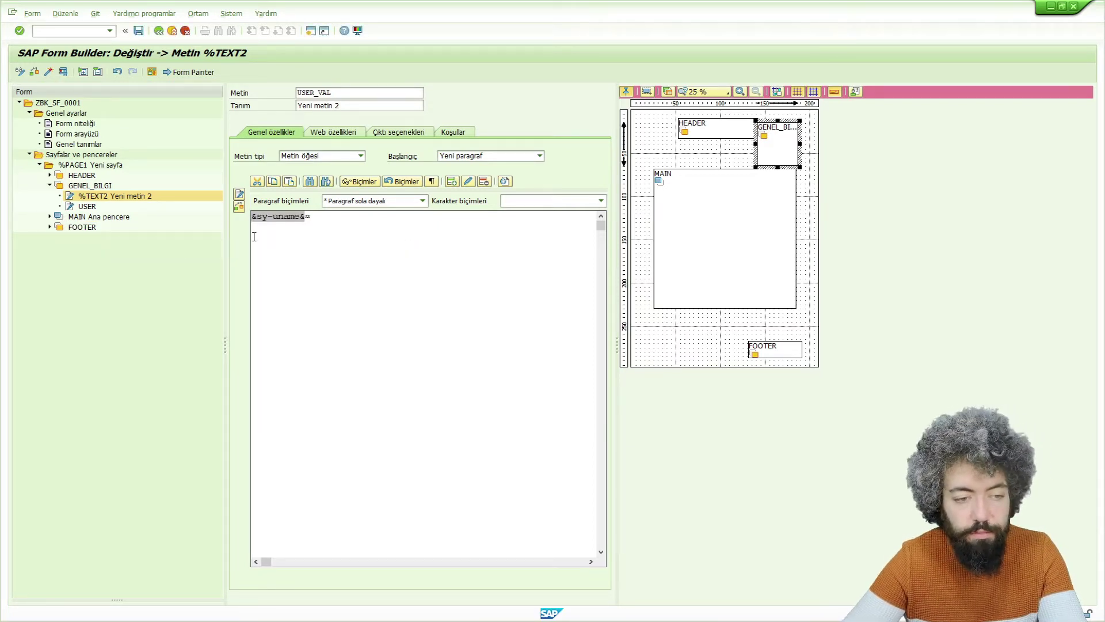
Order the USER_VAL text after USER in the form tree and clear its description
left_click(87, 197)
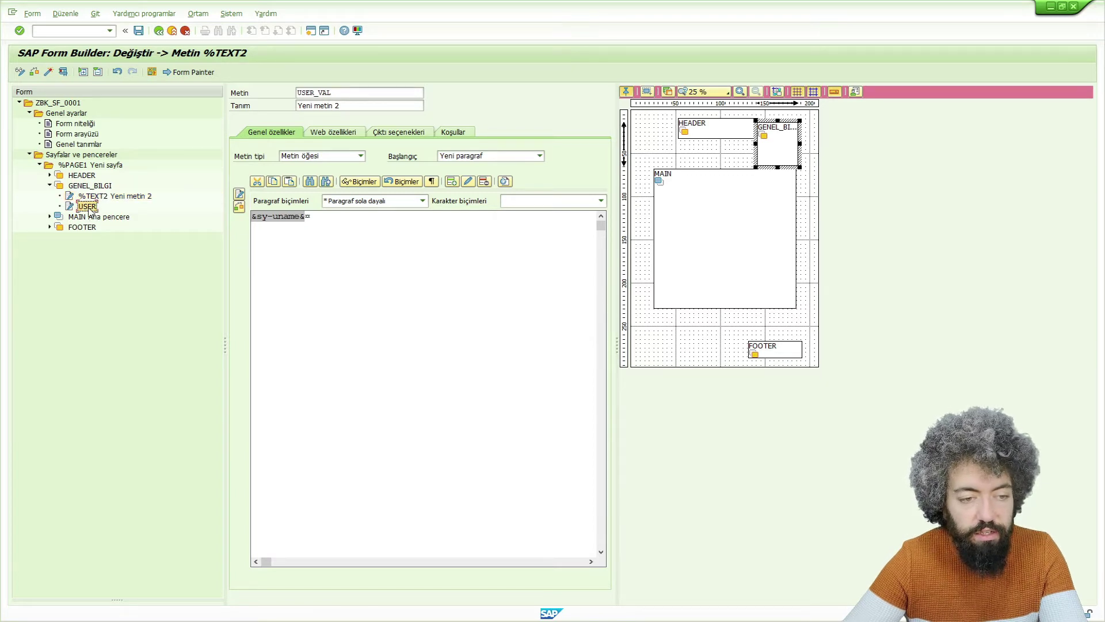
key("Return")
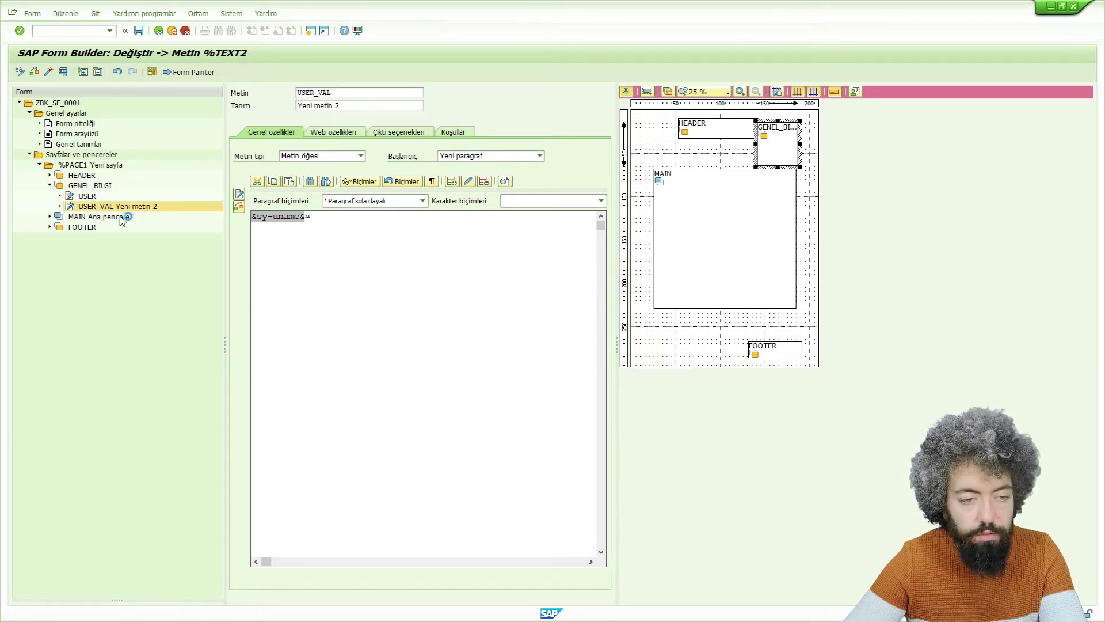
left_click_drag(344, 110, 292, 110)
key("BackSpace")
Check the content of the USER text node under GENEL_BILGI
left_click(92, 186)
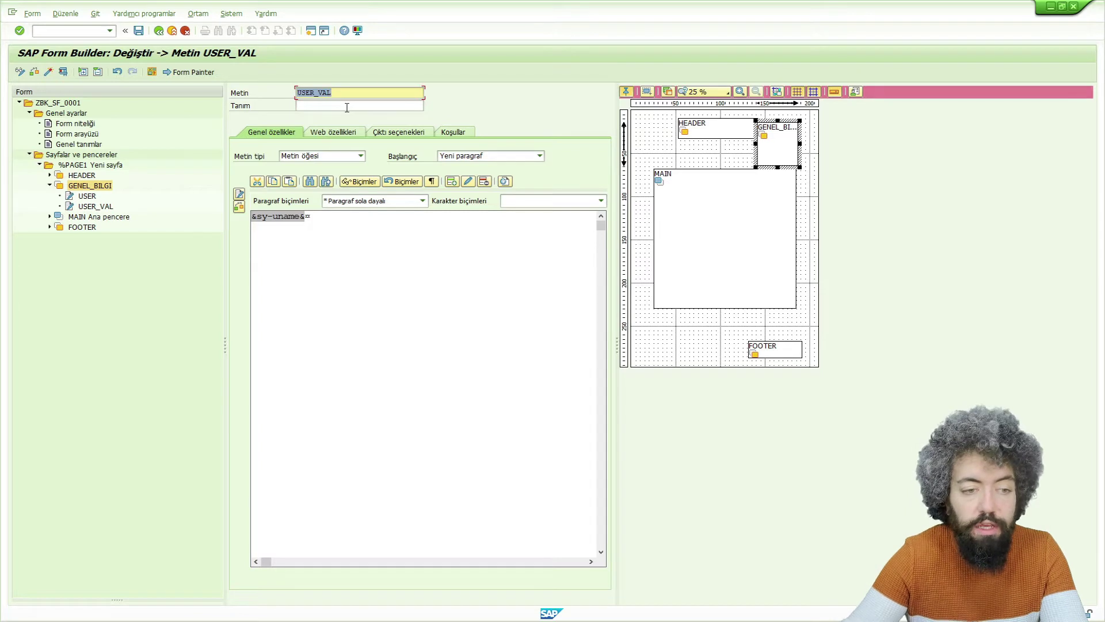
left_click(86, 197)
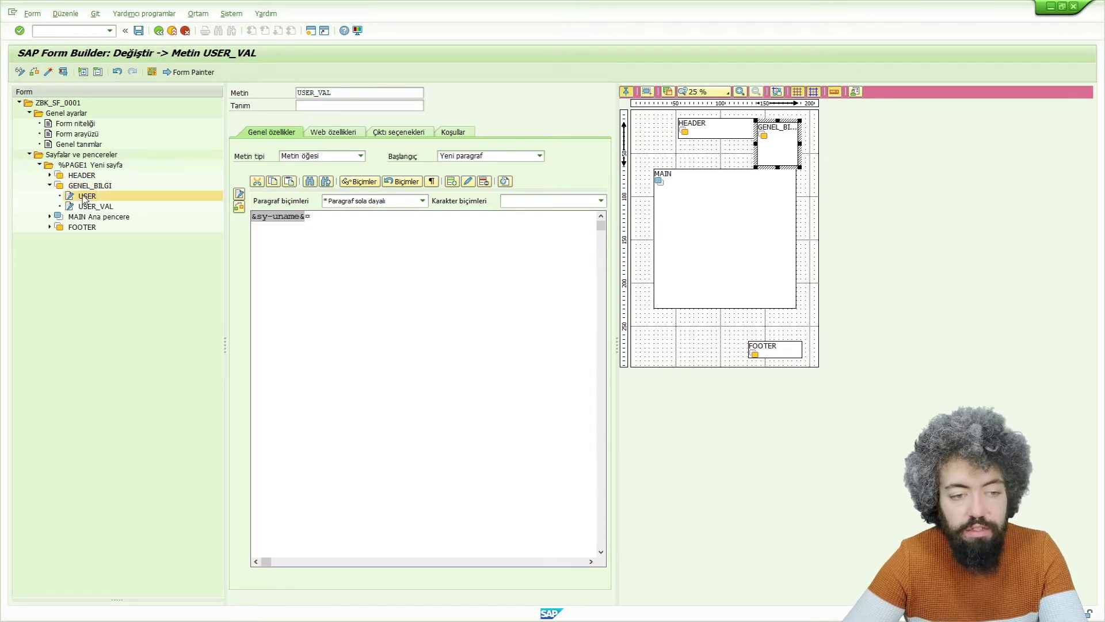
left_click(315, 222)
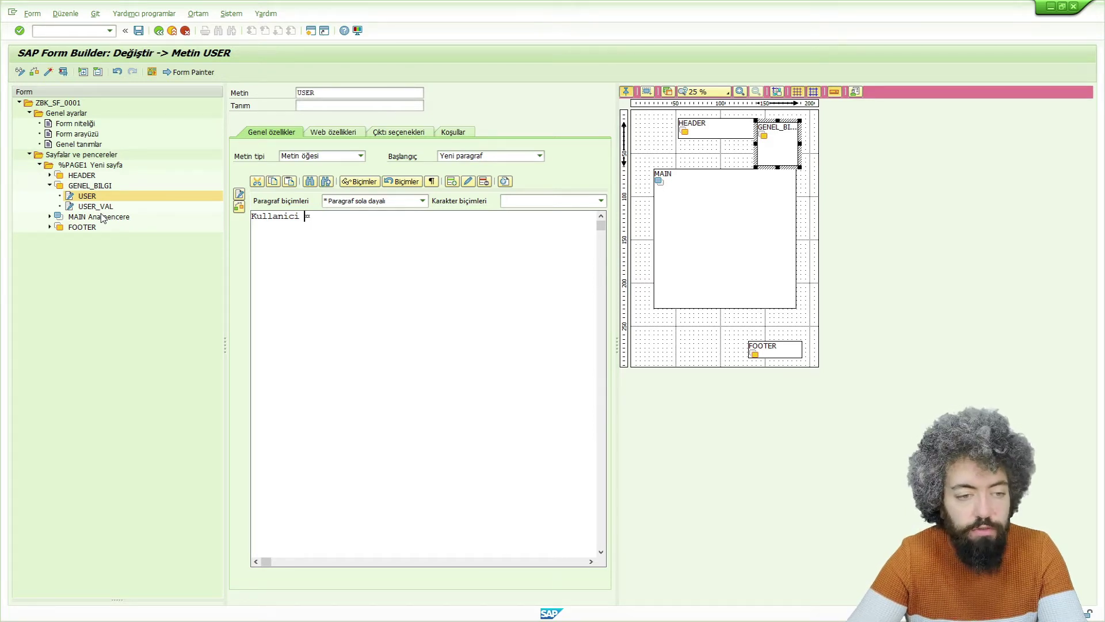
Create a template node (Şablon) inside the GENEL_BILGI window and review its output options and conditions
right_click(73, 187)
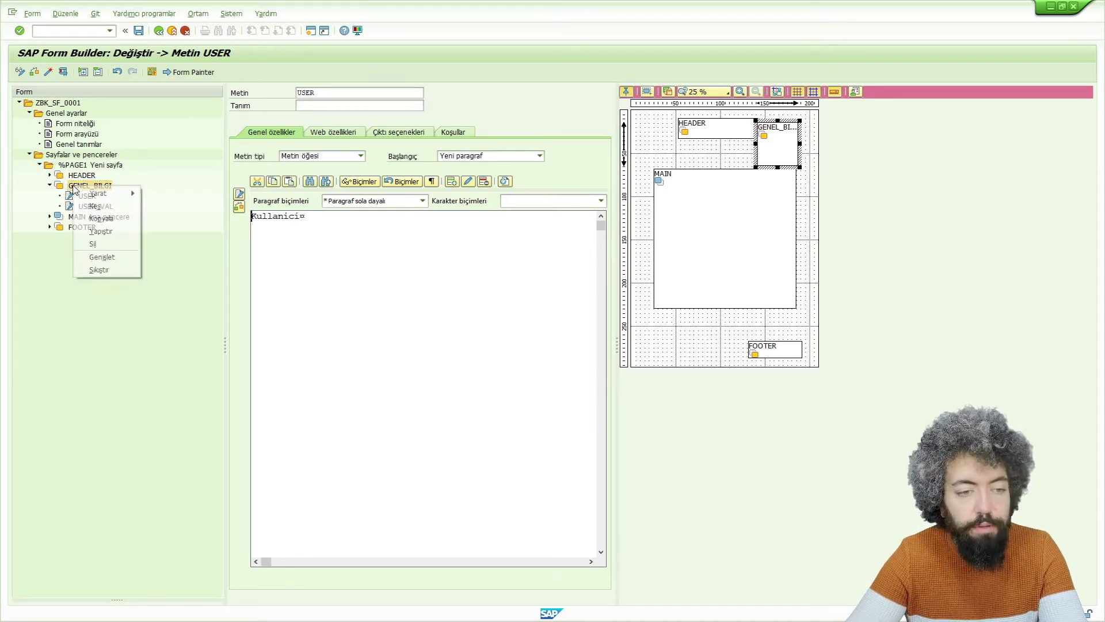
mouse_move(100, 193)
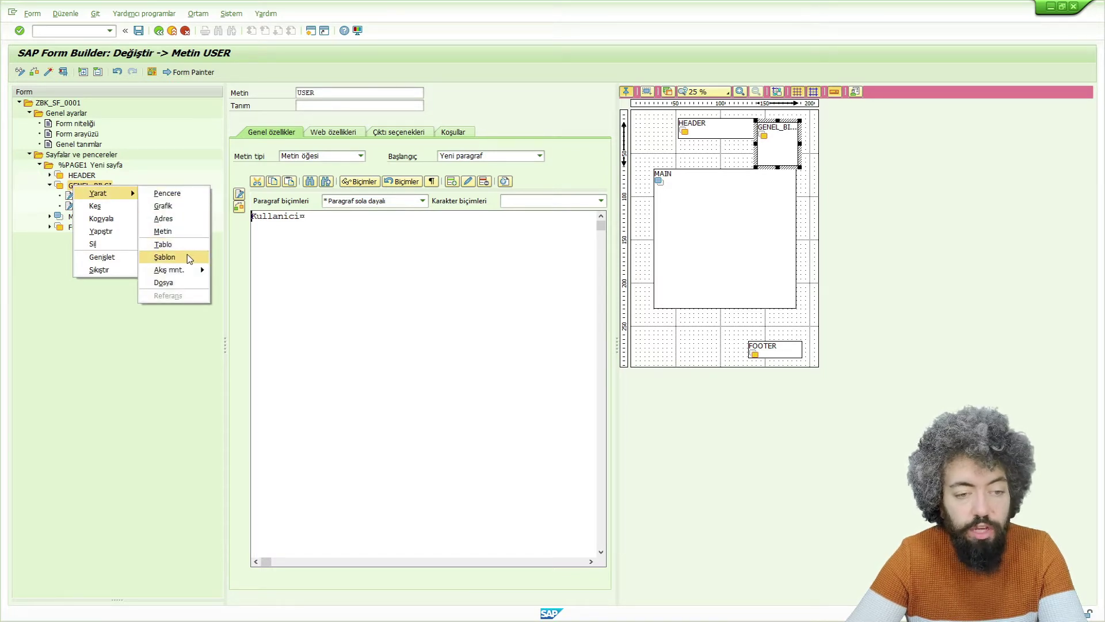
left_click(184, 257)
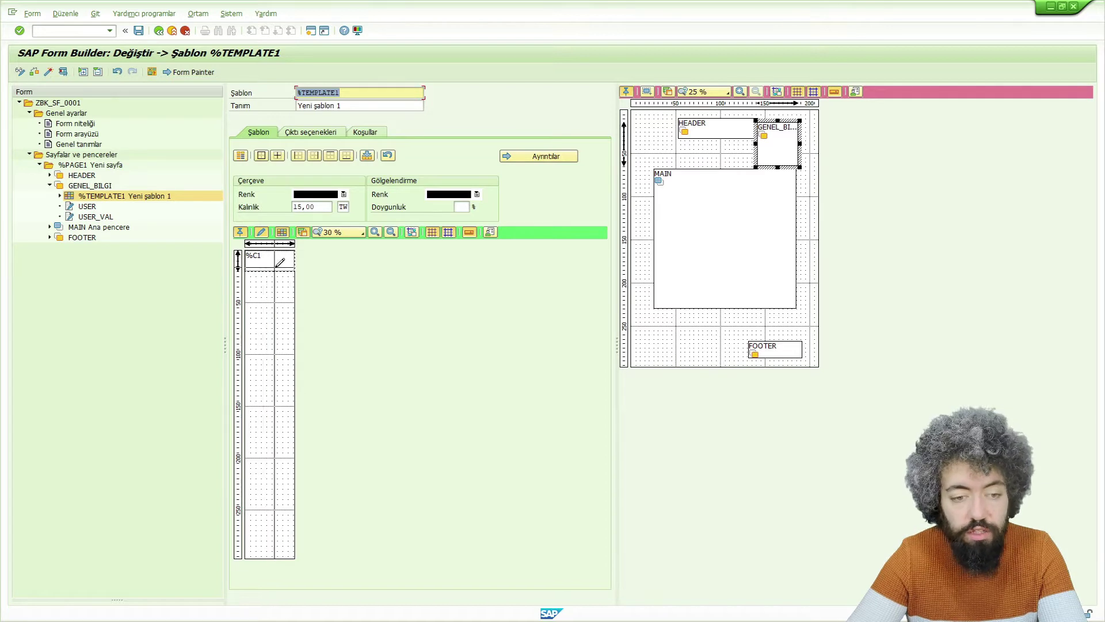
left_click(320, 133)
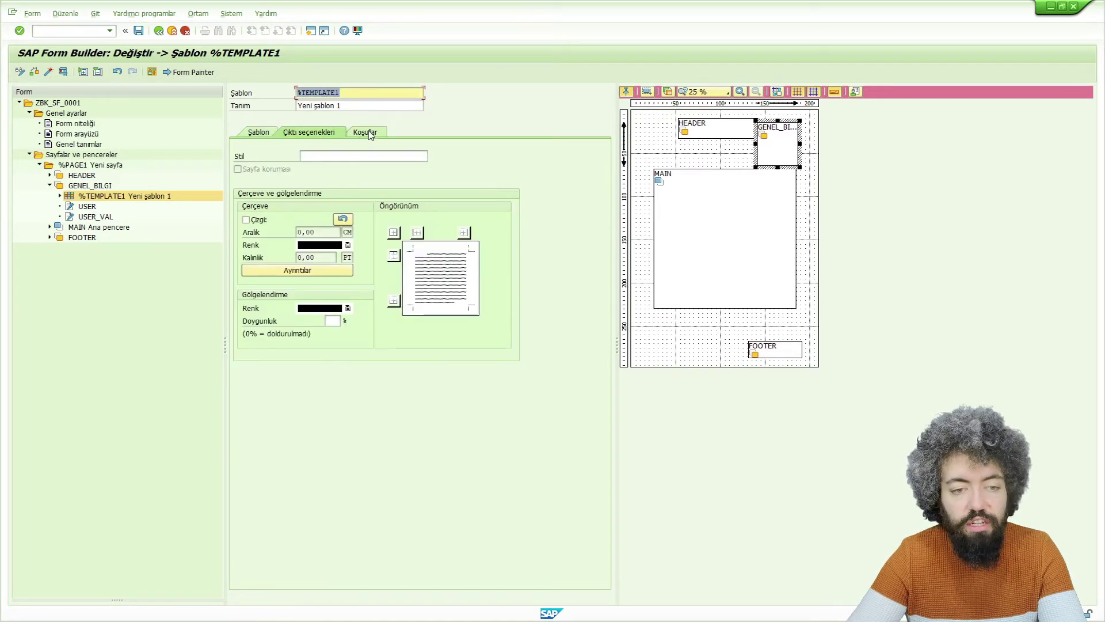
left_click(367, 134)
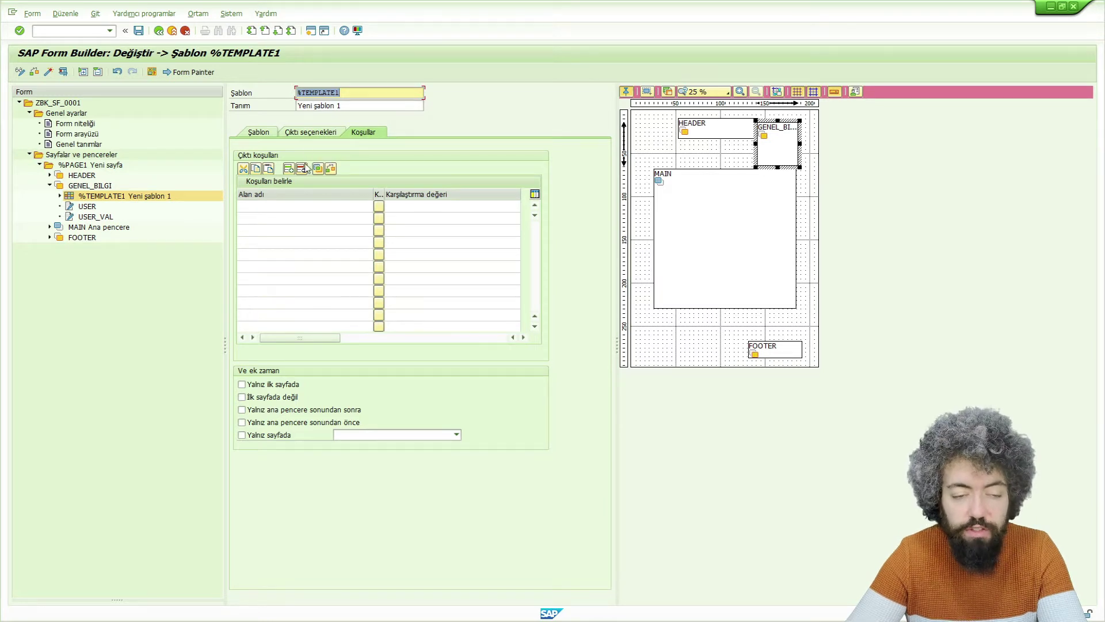
left_click(259, 137)
Draw two vertical and two horizontal lines in the %TEMPLATE1 layout to divide it into three columns and three rows
left_click(260, 231)
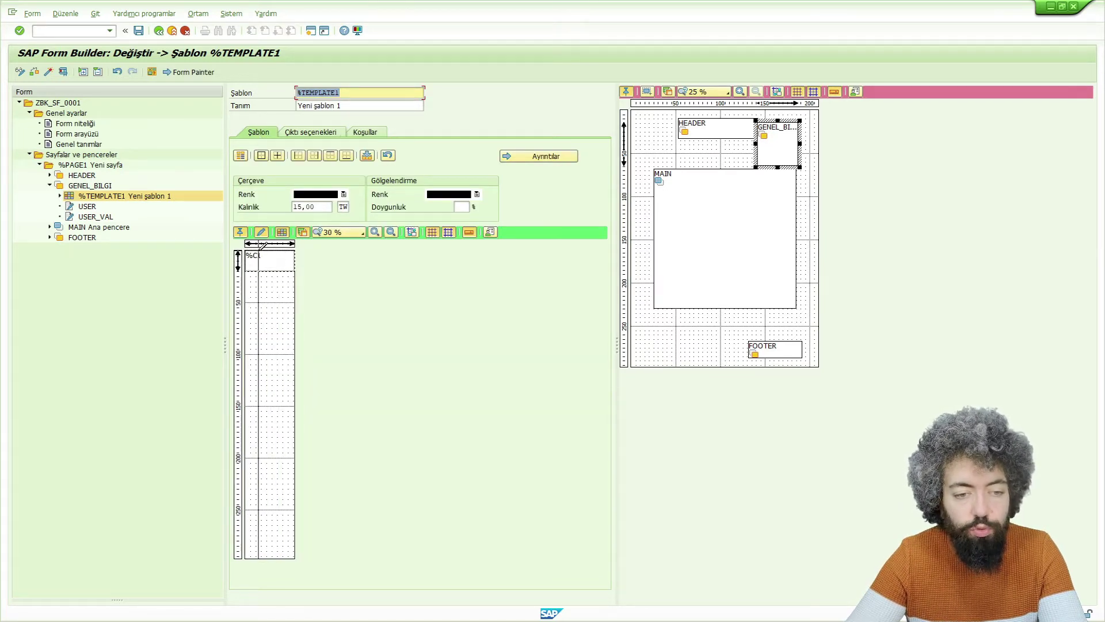
left_click(271, 246)
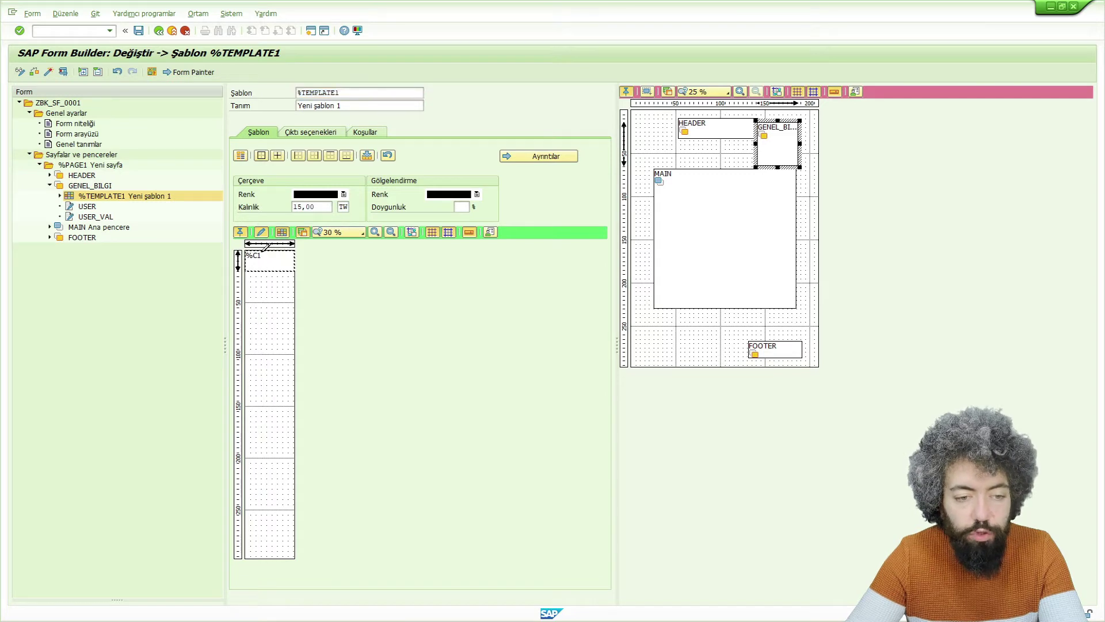
left_click_drag(276, 256, 289, 257)
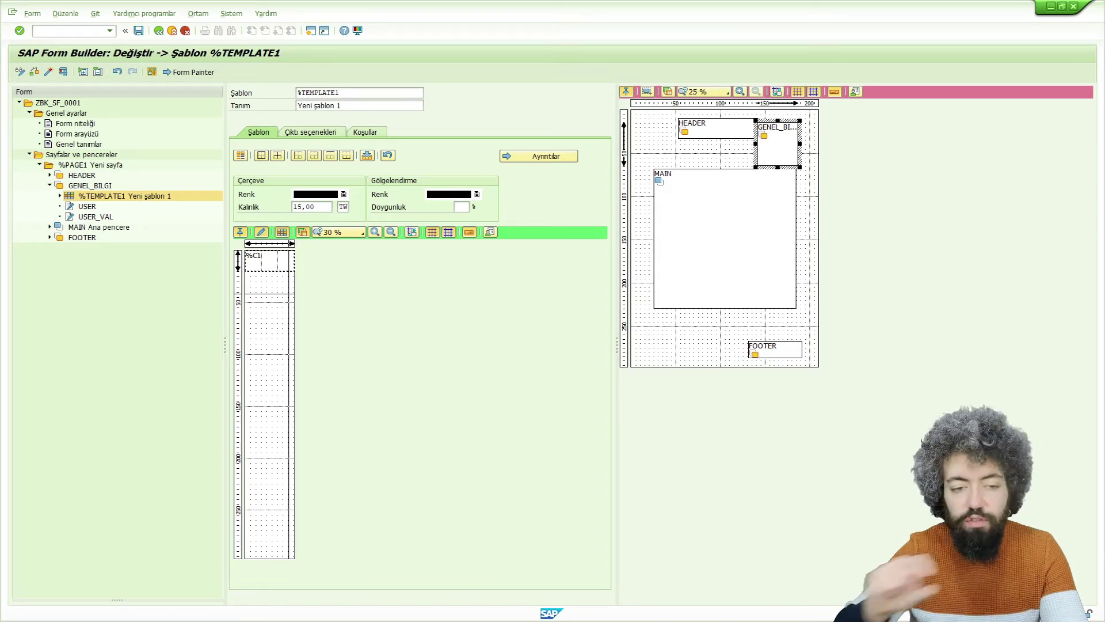
left_click(251, 254)
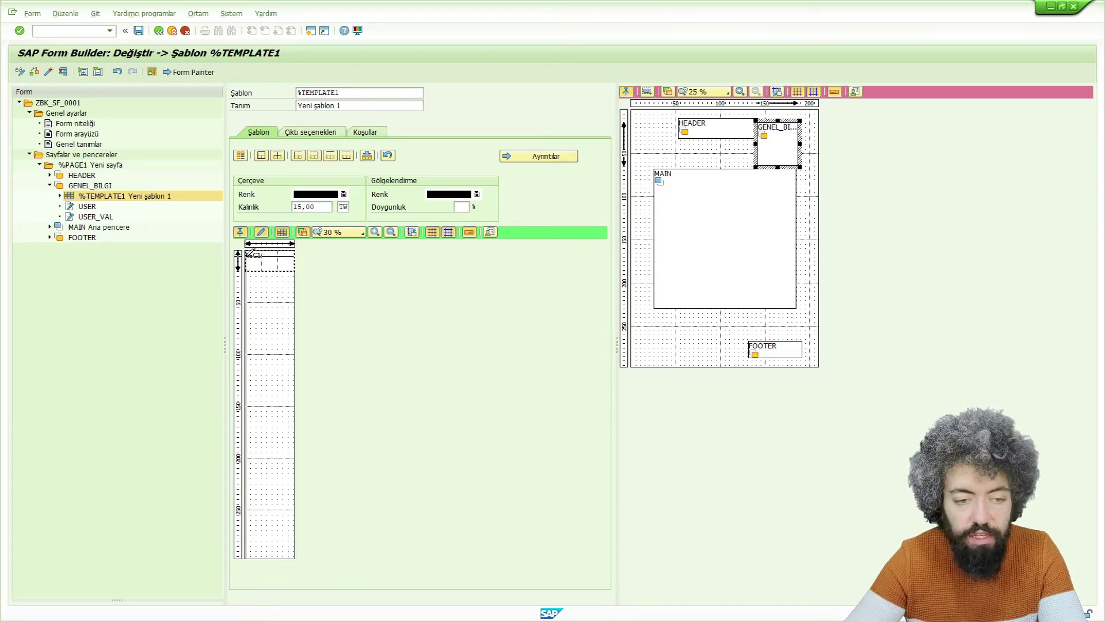
left_click(255, 262)
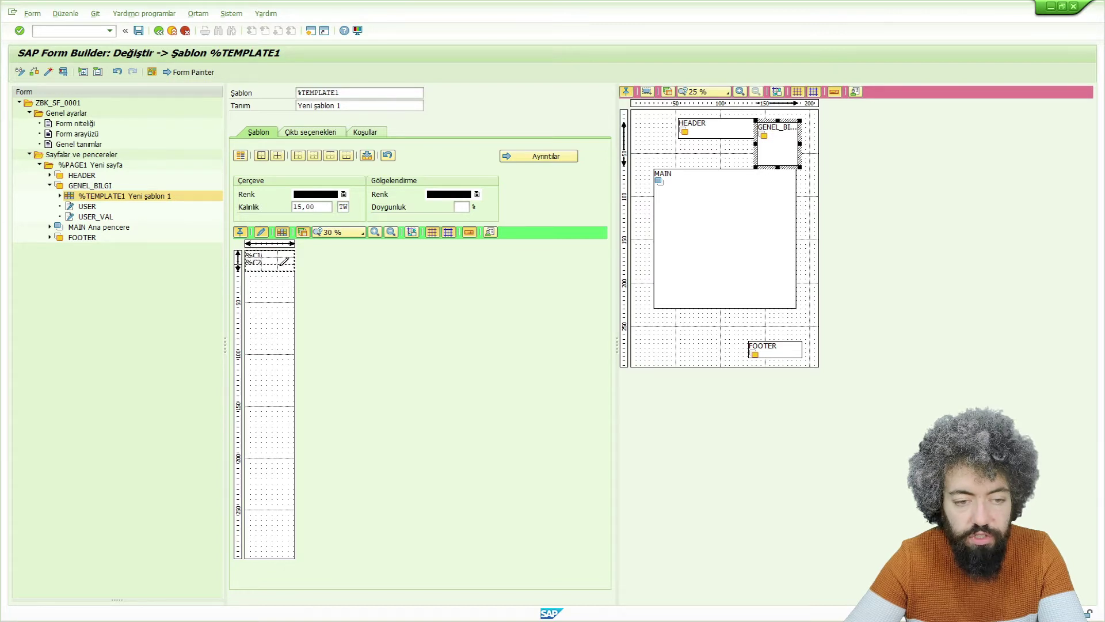
left_click(280, 262)
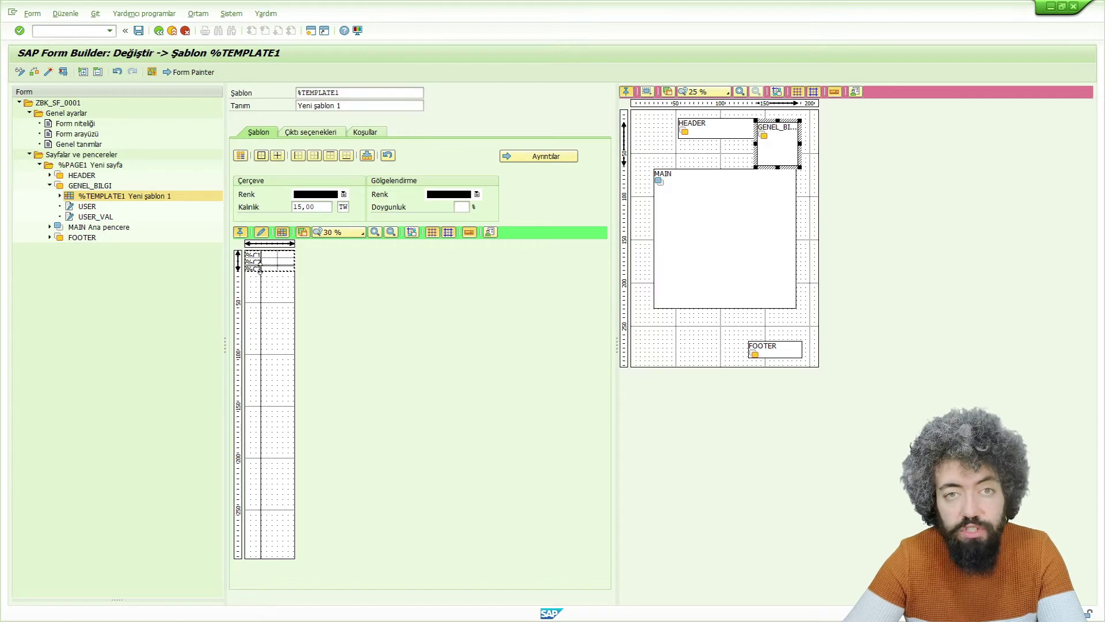
In the template details, delete the %C2 and %C3 lines and make %C1 run from row 1 to row 3
left_click(526, 156)
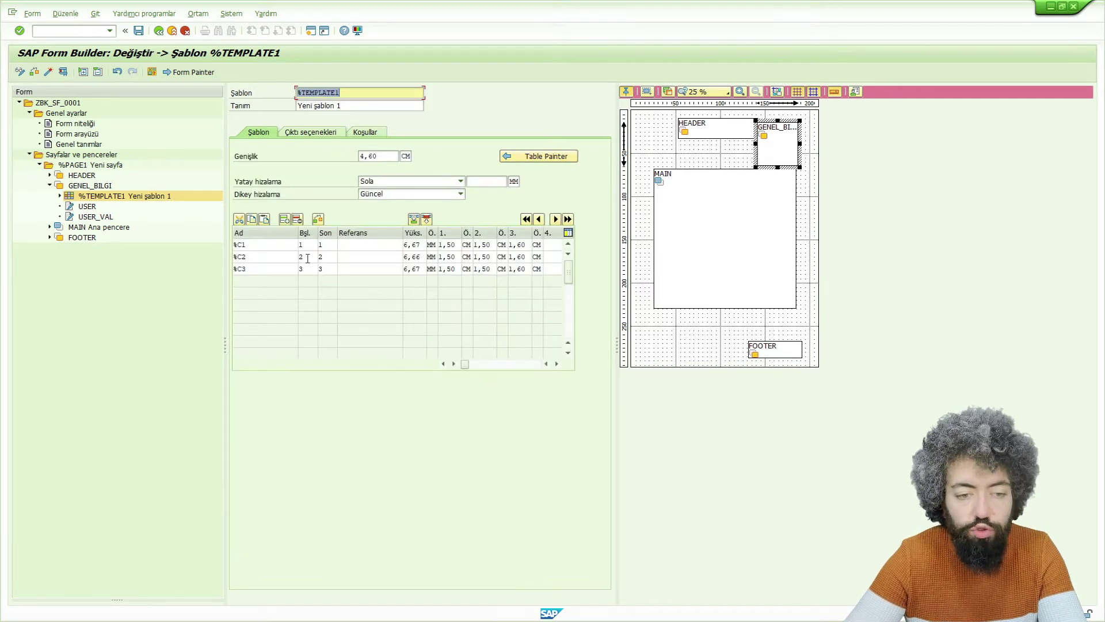
left_click(285, 256)
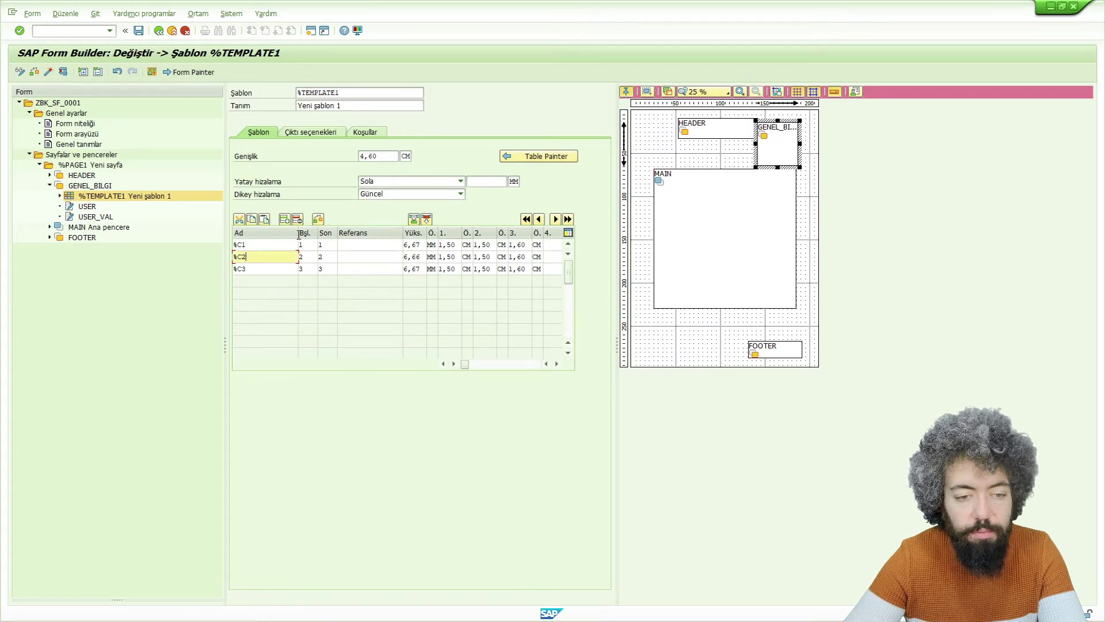
left_click(297, 219)
left_click(318, 219)
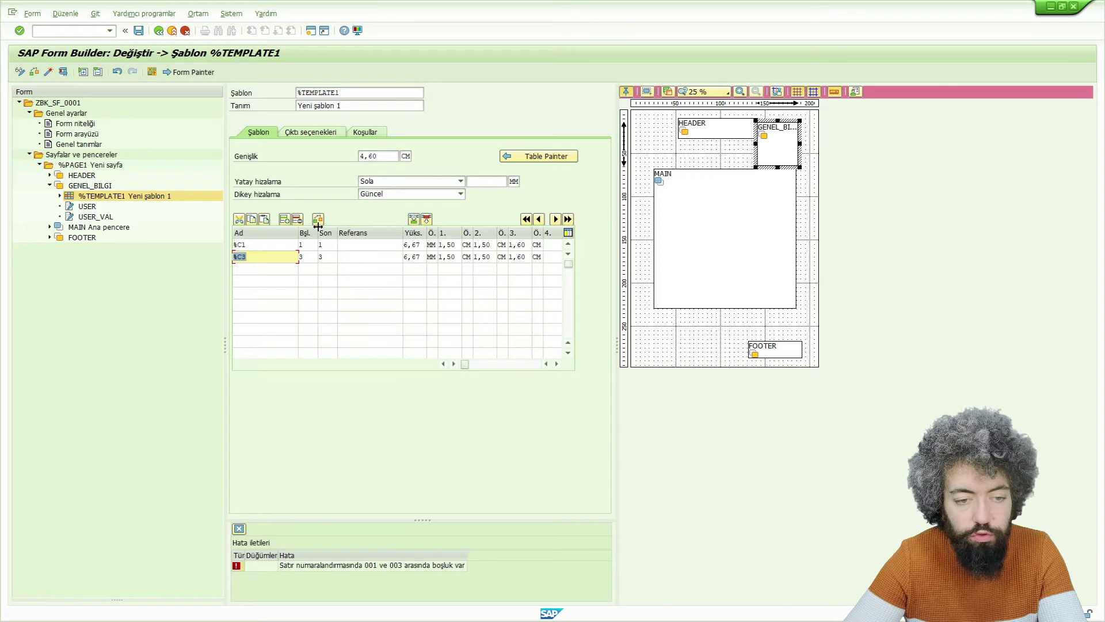
left_click(297, 219)
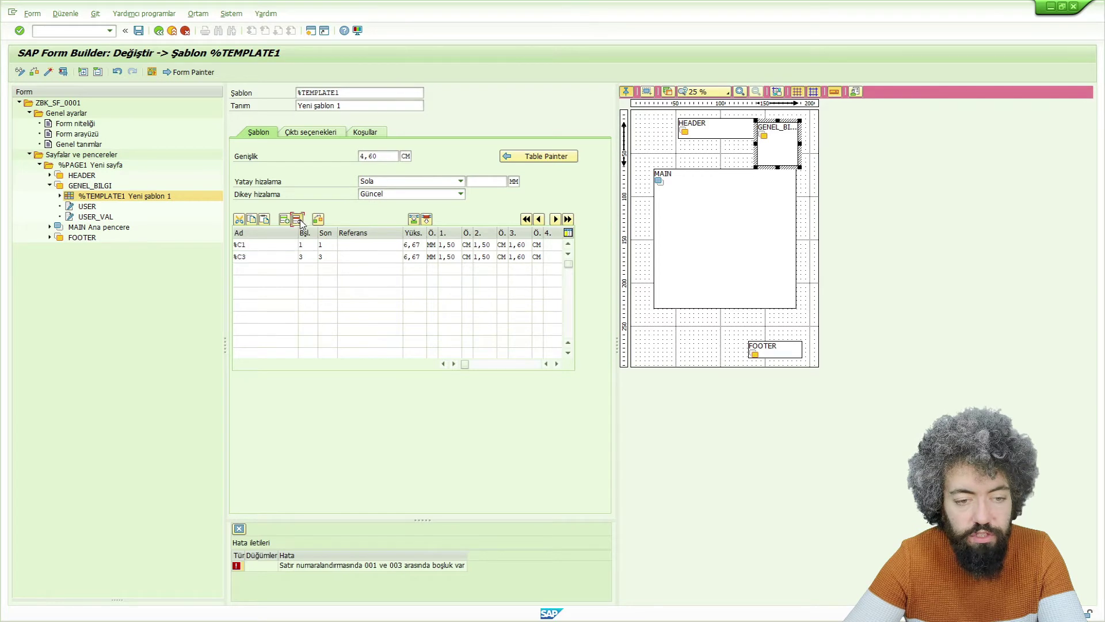
left_click(327, 245)
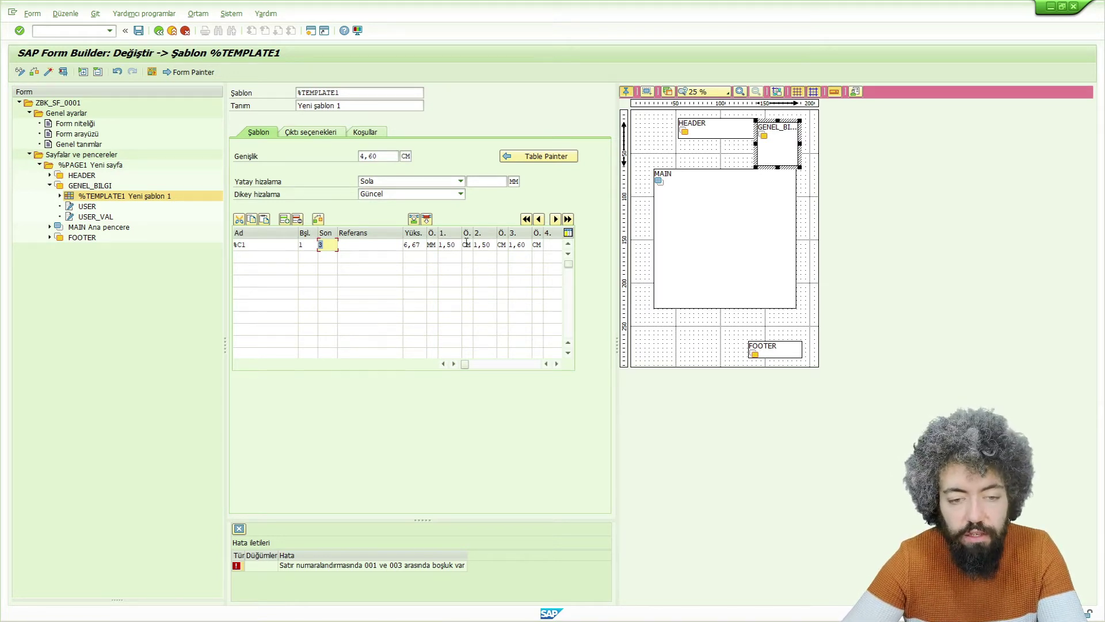
Remove the third column's width and unit from line %C1, give the second column 3,10 CM, and return to the graphical layout
left_click(521, 245)
key("Delete")
key("Tab")
key("Delete")
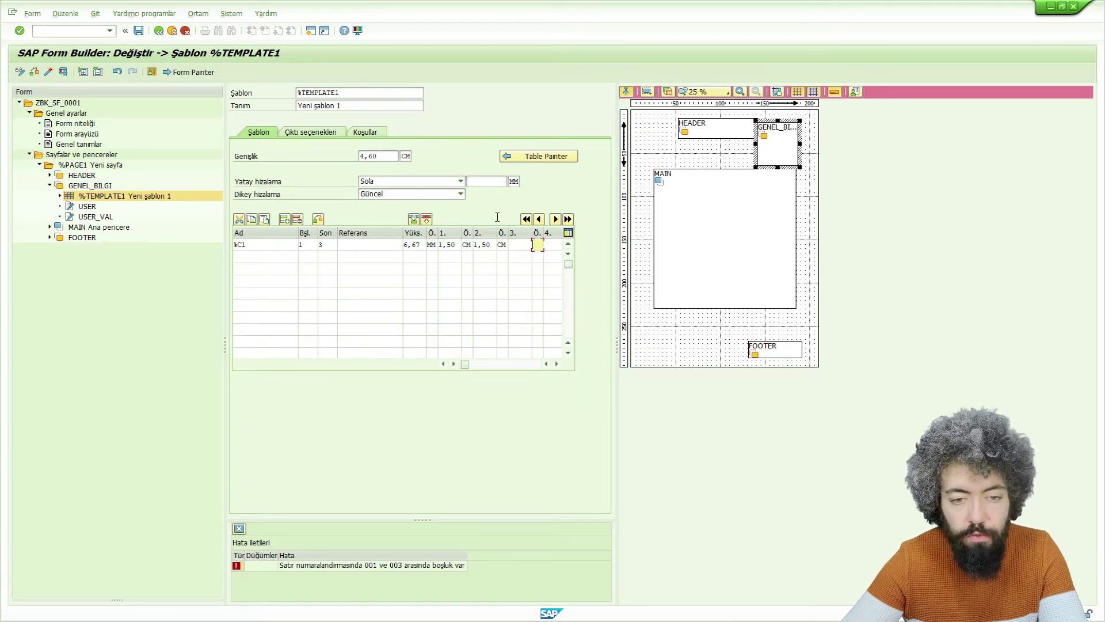
left_click(523, 160)
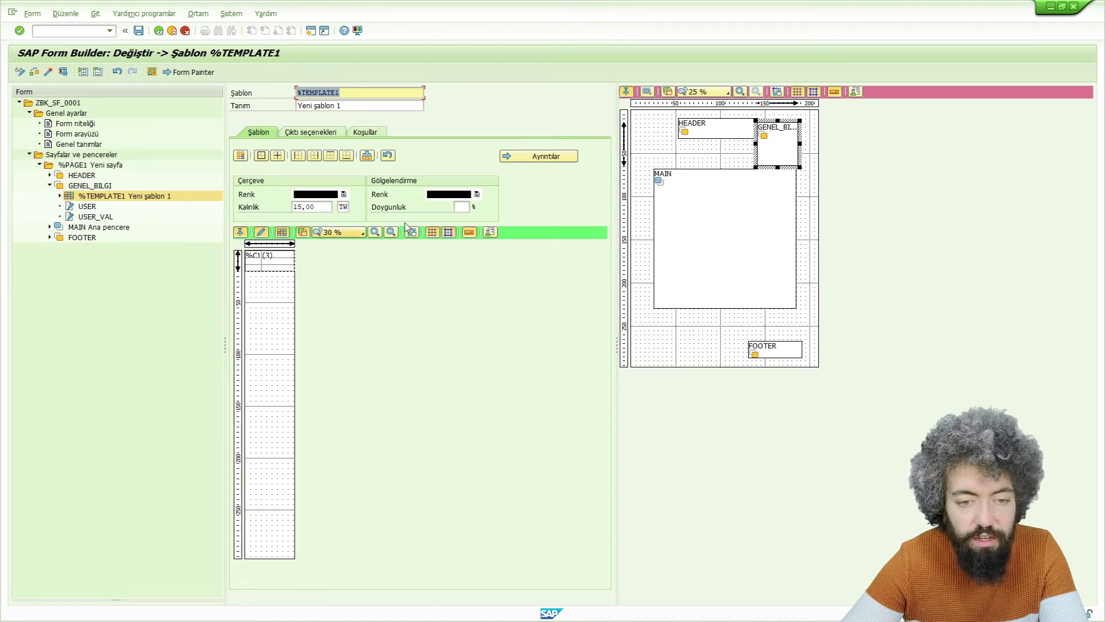
In the details of line %C1, set the first column's width to 2,00 CM and the second column's to 3,00 CM
left_click(511, 157)
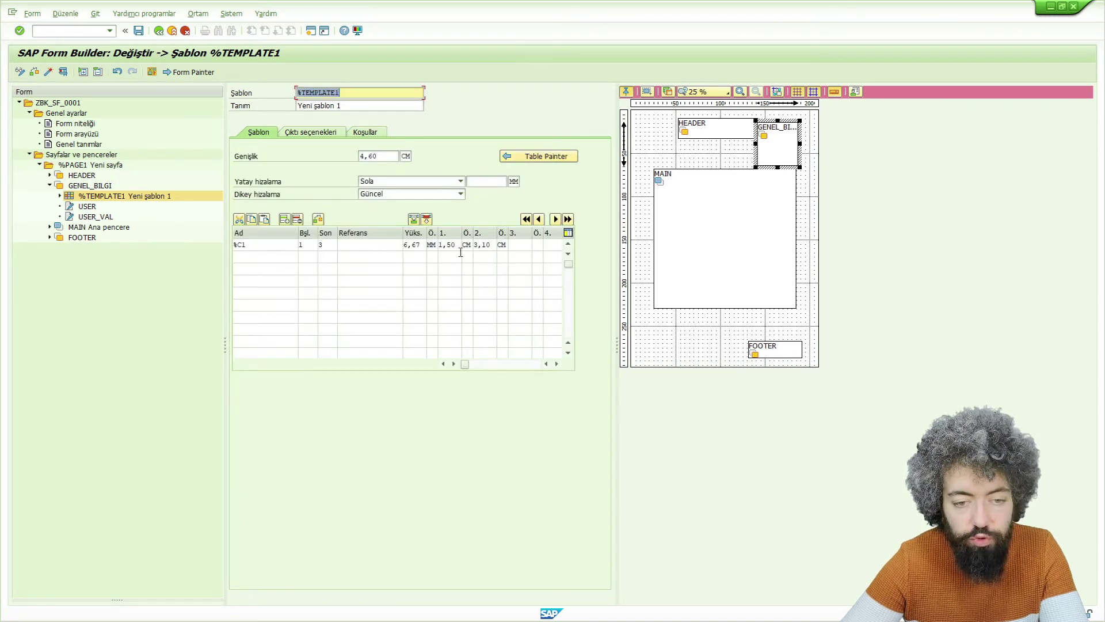
left_click_drag(457, 248, 439, 245)
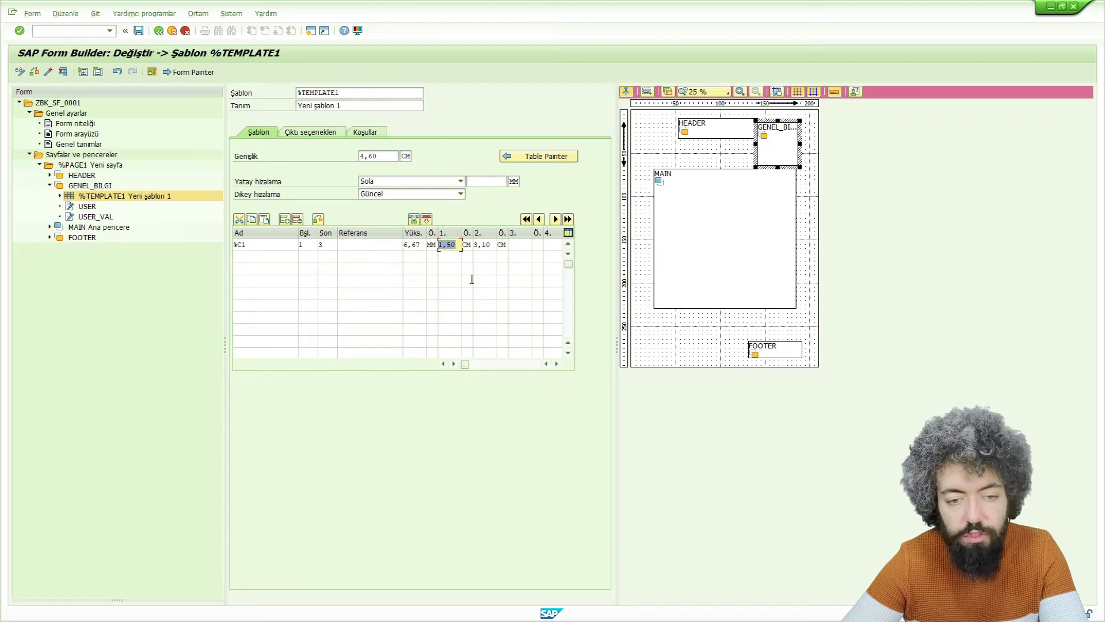
type("2")
key("Tab")
type("3")
key("Return")
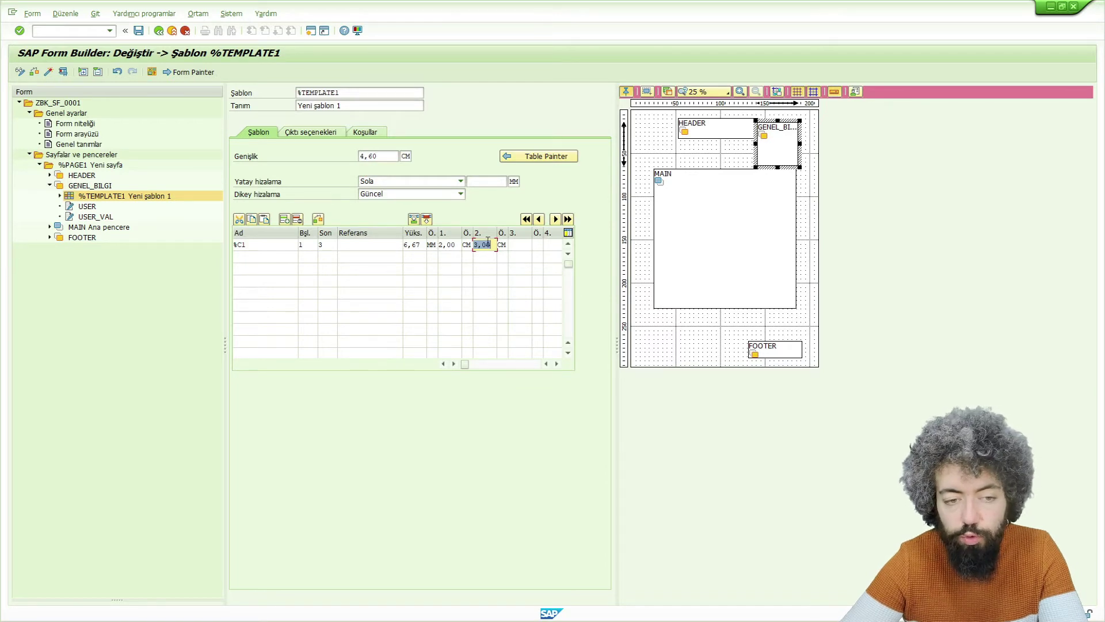
Set the overall width of the %TEMPLATE1 template to 5,00 CM
left_click_drag(381, 154, 354, 153)
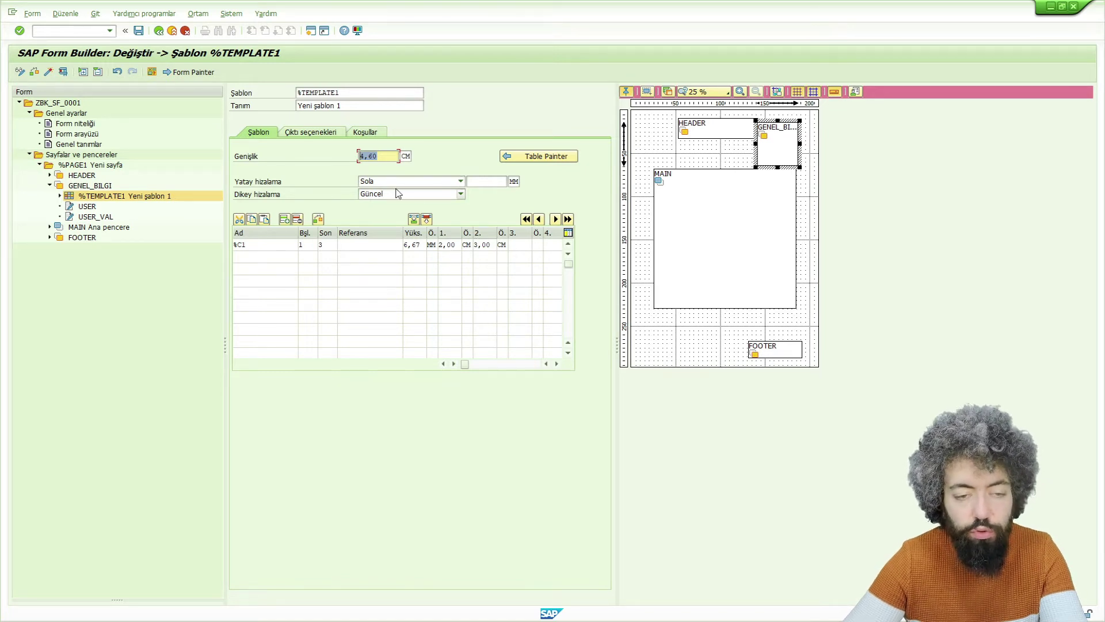
type("5")
key("Return")
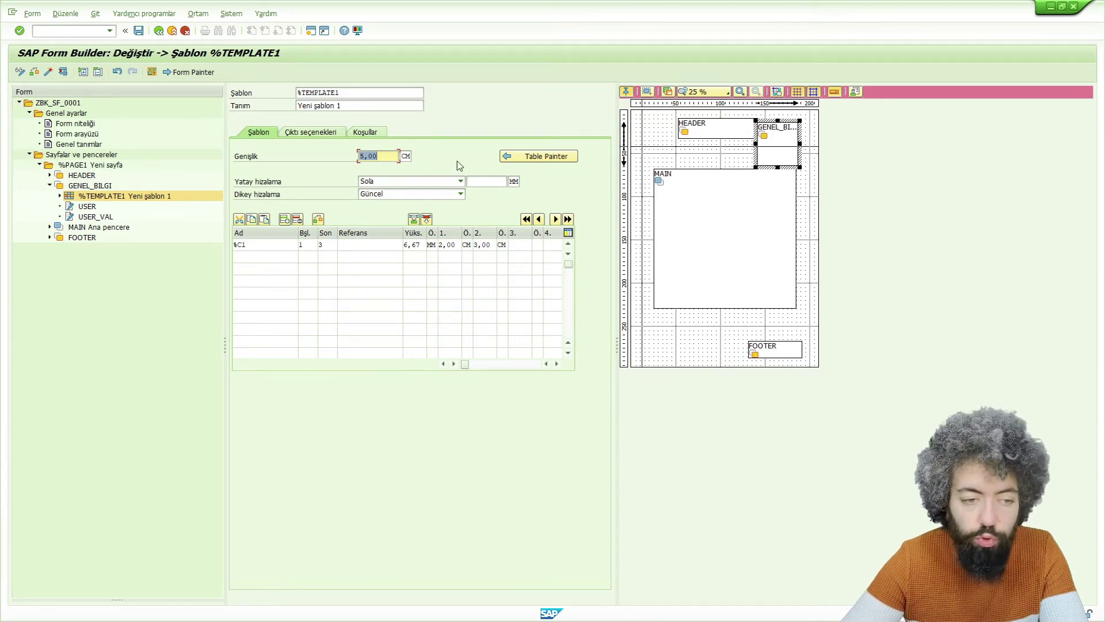
Set the GENEL_BILGI window's width to 5,00 CM and move it to about 14,53 CM left margin and 1,47 CM top margin
left_click(106, 188)
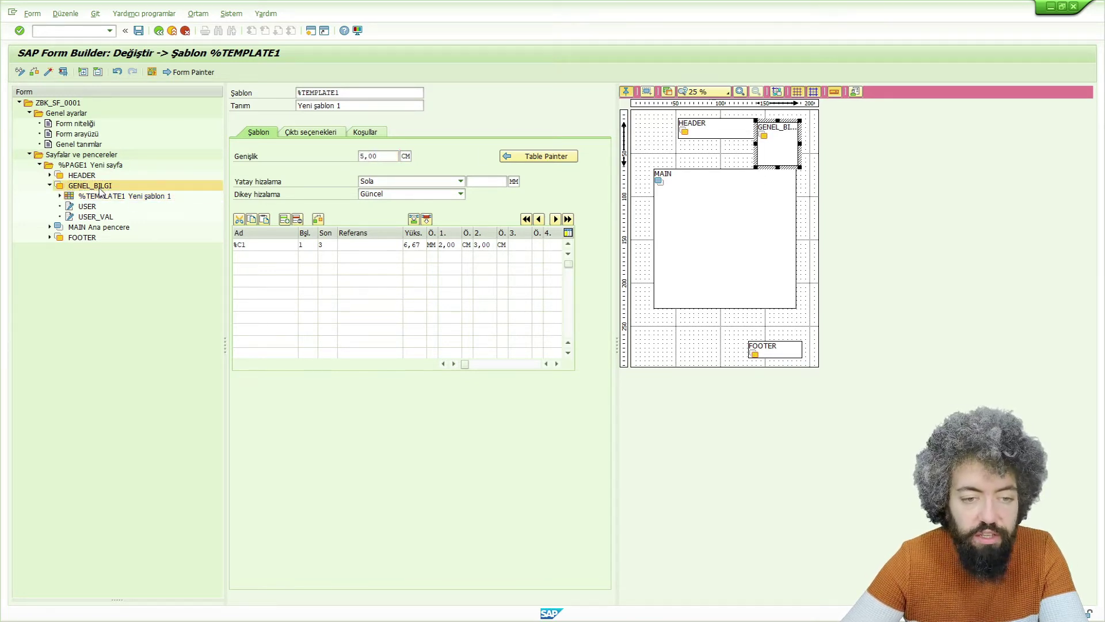
left_click(333, 137)
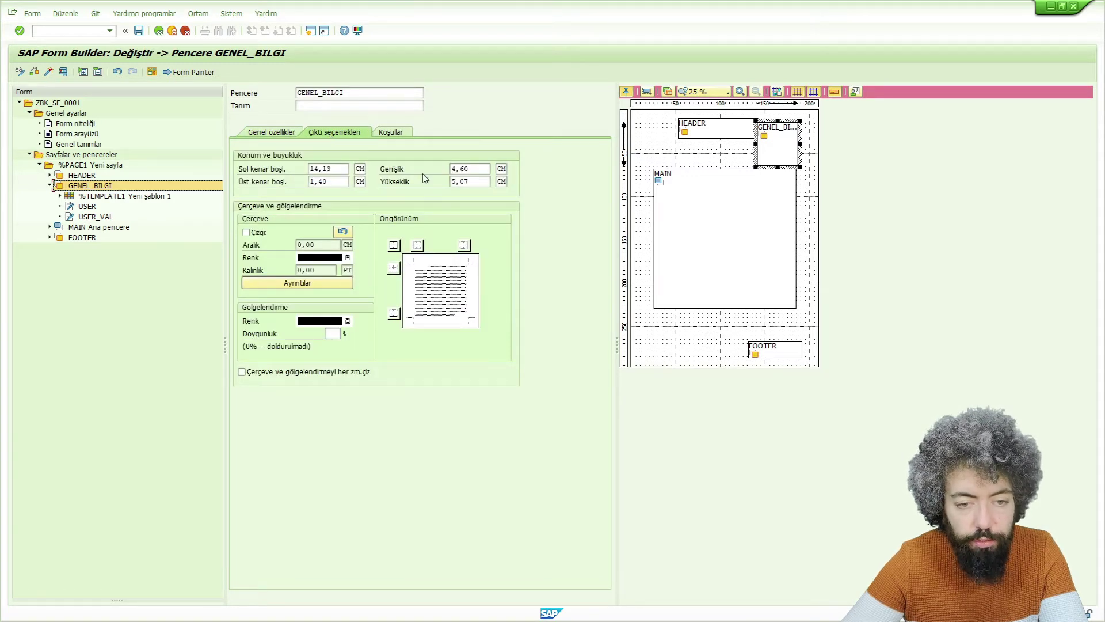
left_click_drag(475, 168, 439, 175)
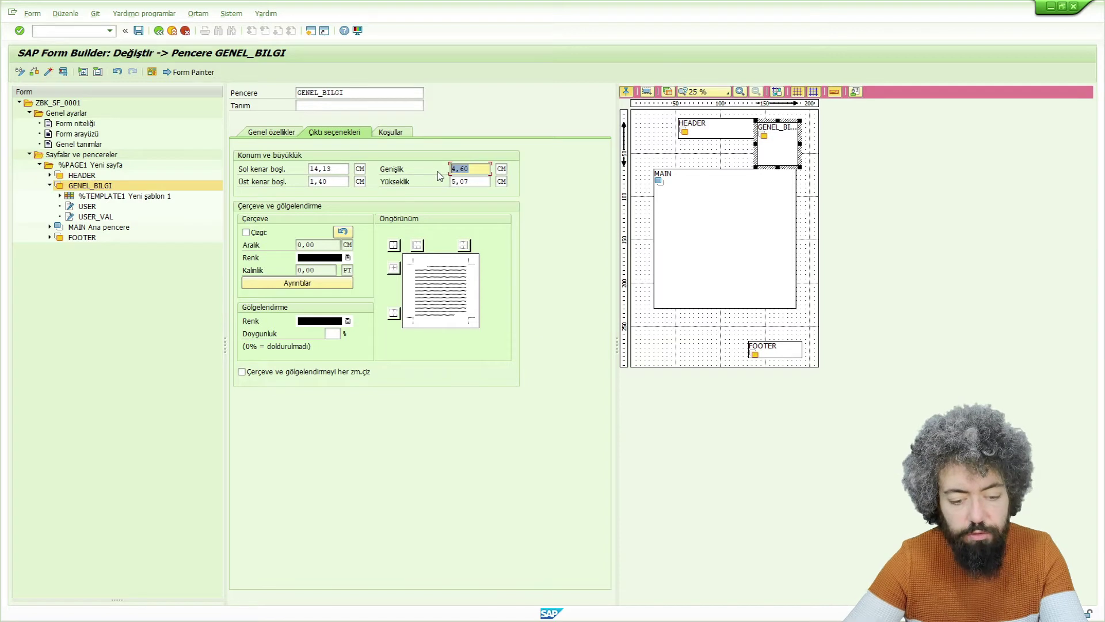
type("5")
key("Return")
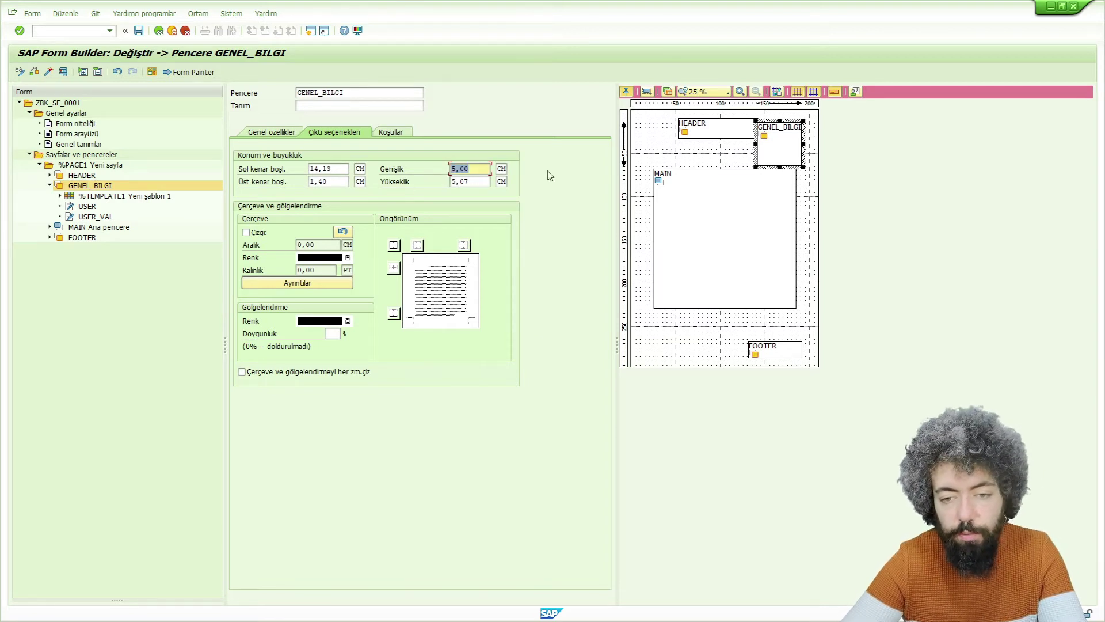
left_click_drag(798, 136, 801, 138)
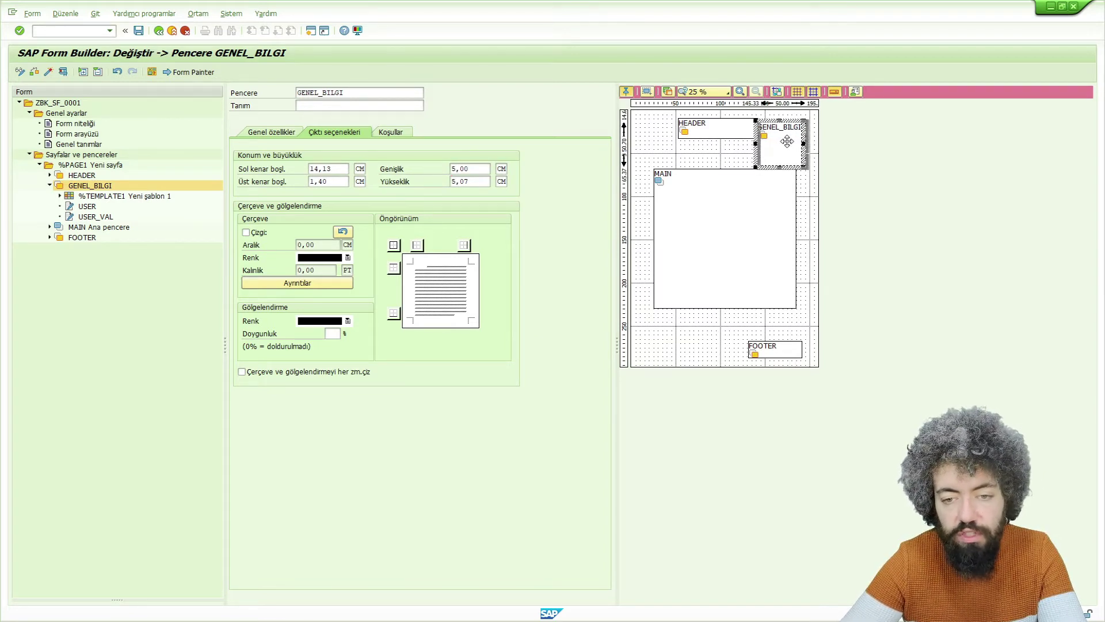
Move the USER and USER_VAL text nodes under the %TEMPLATE1 node in the form tree
left_click(60, 195)
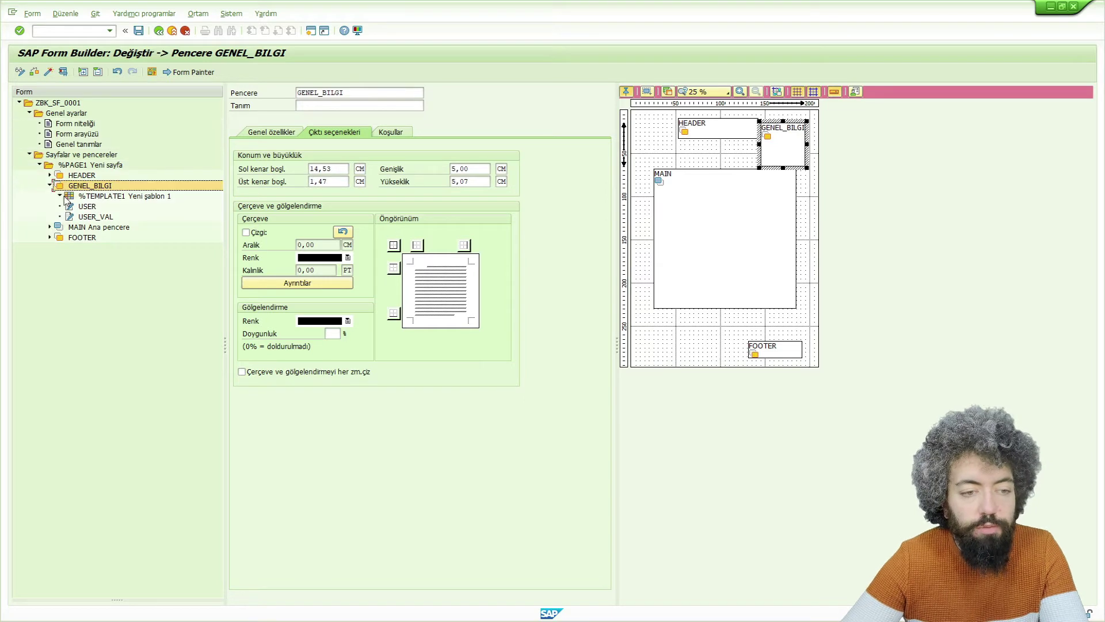
left_click_drag(86, 209, 91, 215)
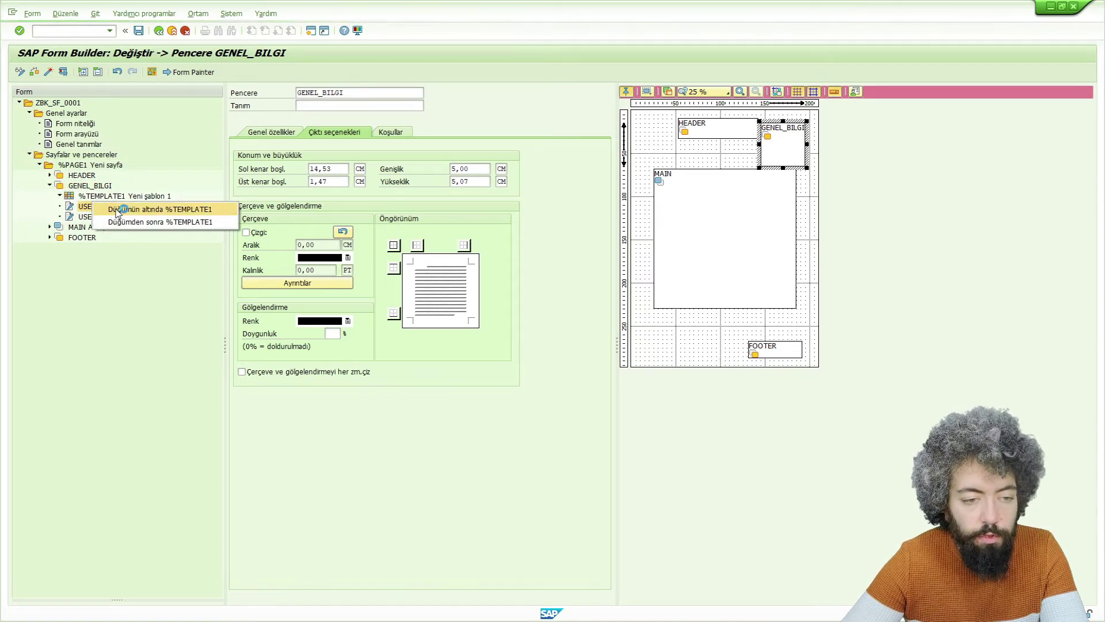
left_click(118, 209)
left_click_drag(100, 221, 107, 199)
left_click(147, 206)
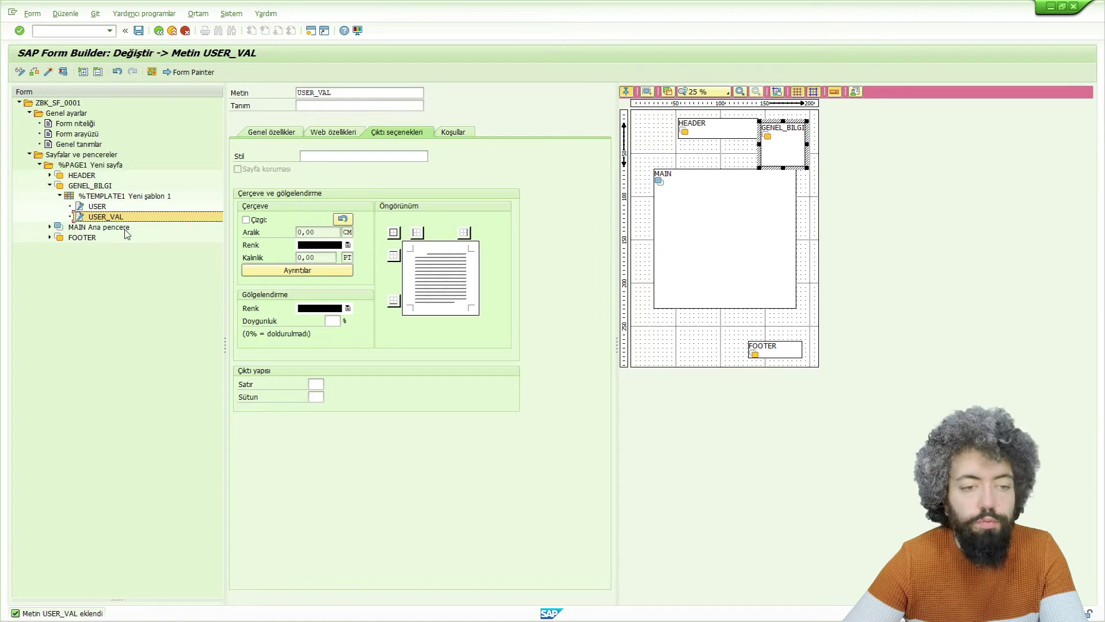
In the output options of the USER text node, assign it to row 1, column 1 of the template
left_click(97, 207)
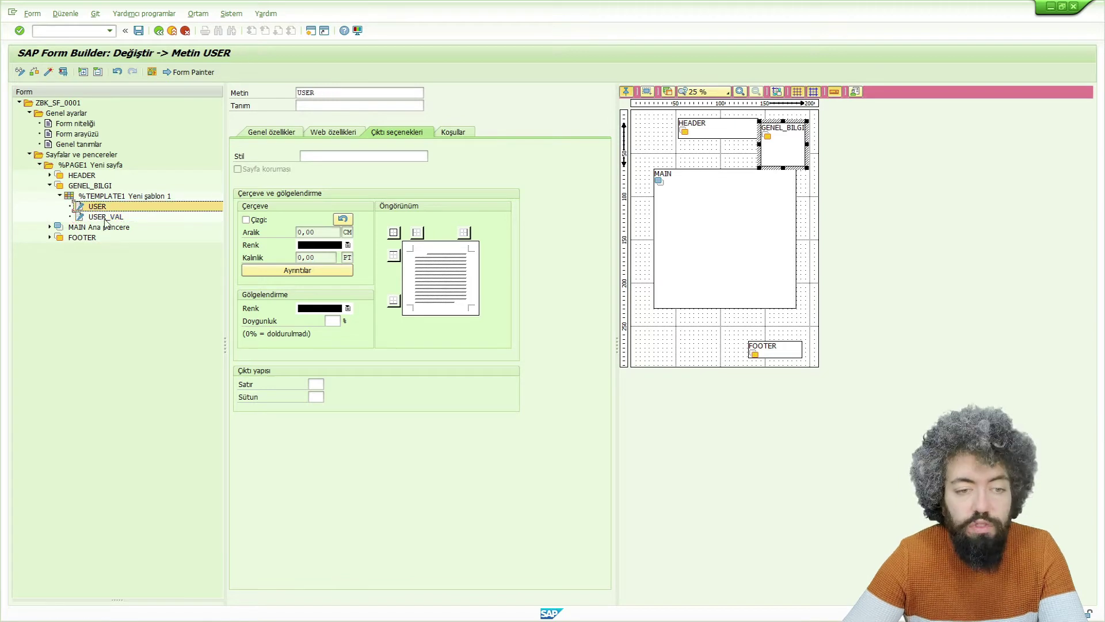
left_click(324, 134)
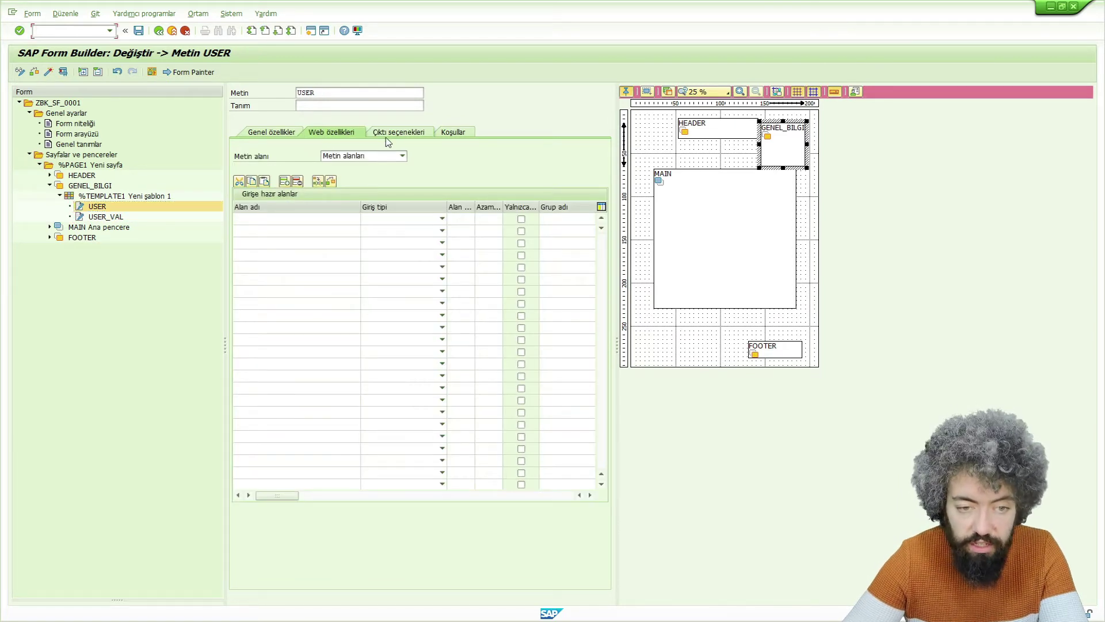
left_click(387, 133)
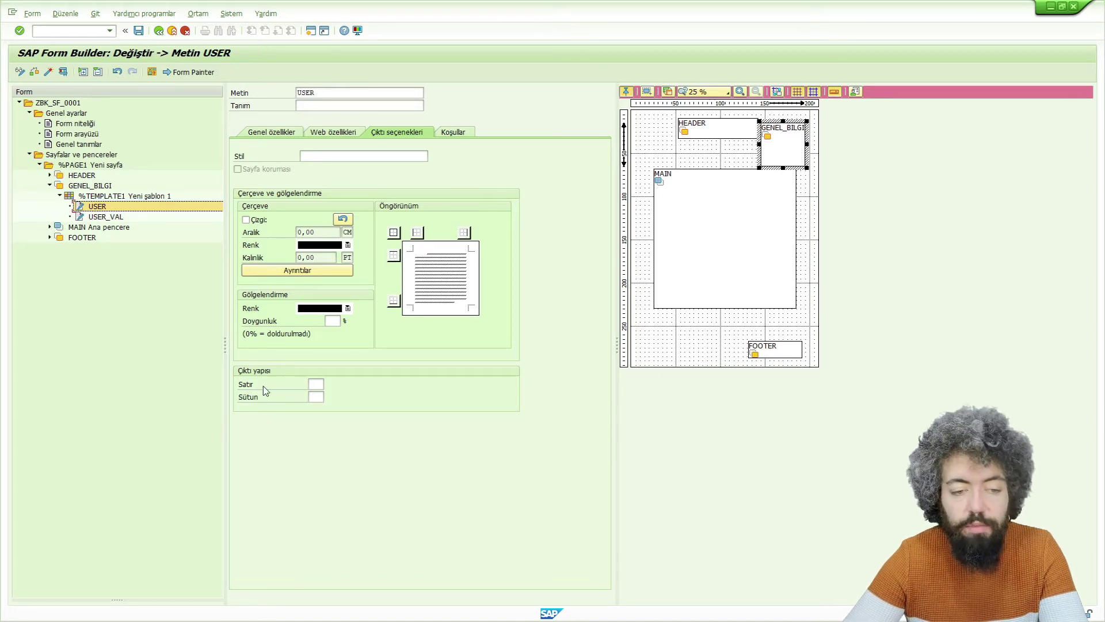
left_click(318, 384)
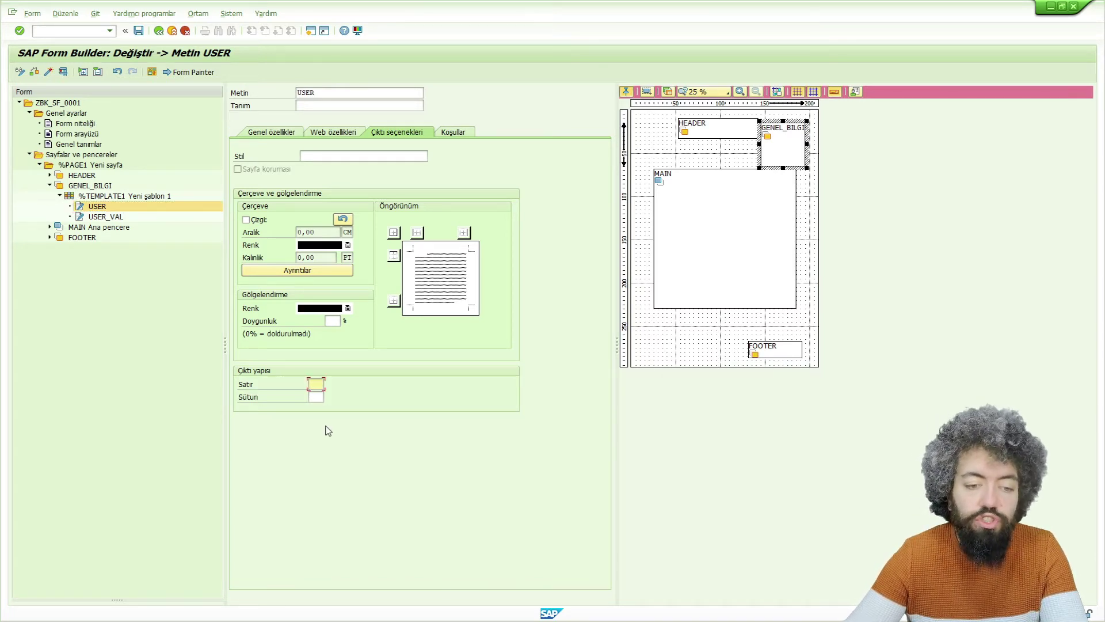
key("Tab")
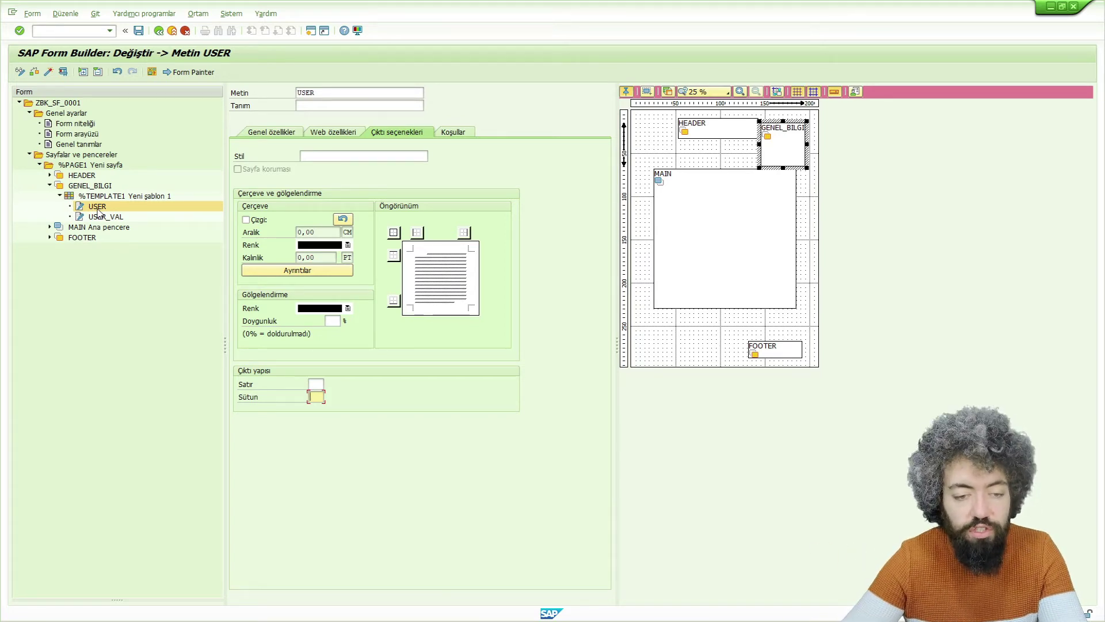
left_click(316, 384)
type("1")
left_click(318, 398)
type("1")
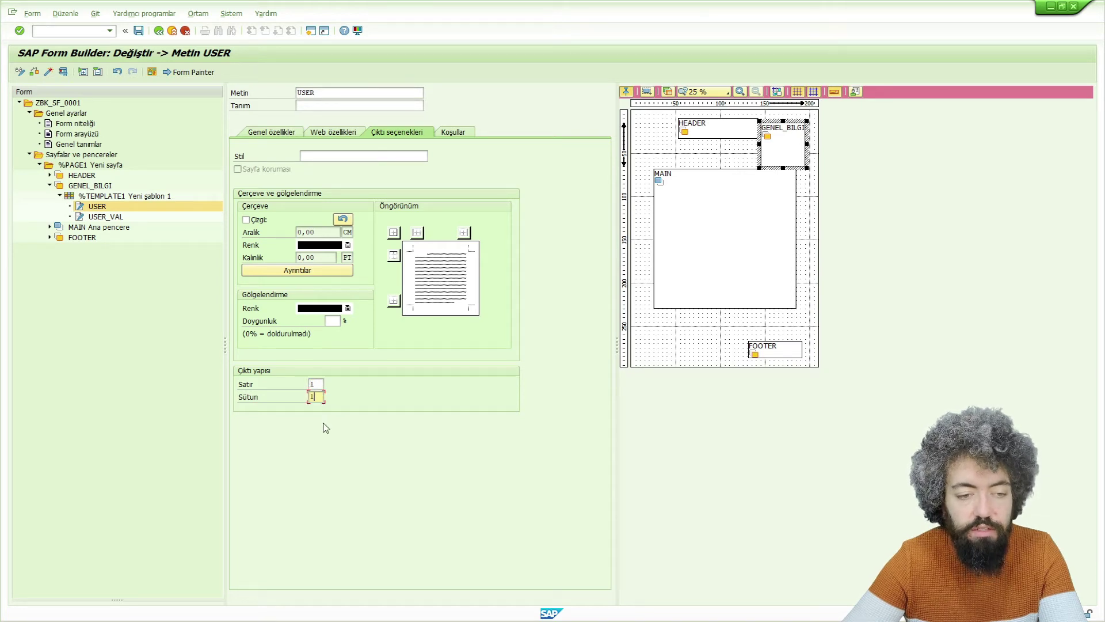
Assign the USER_VAL text node to row 1, column 2 of the template in its output options
left_click(105, 217)
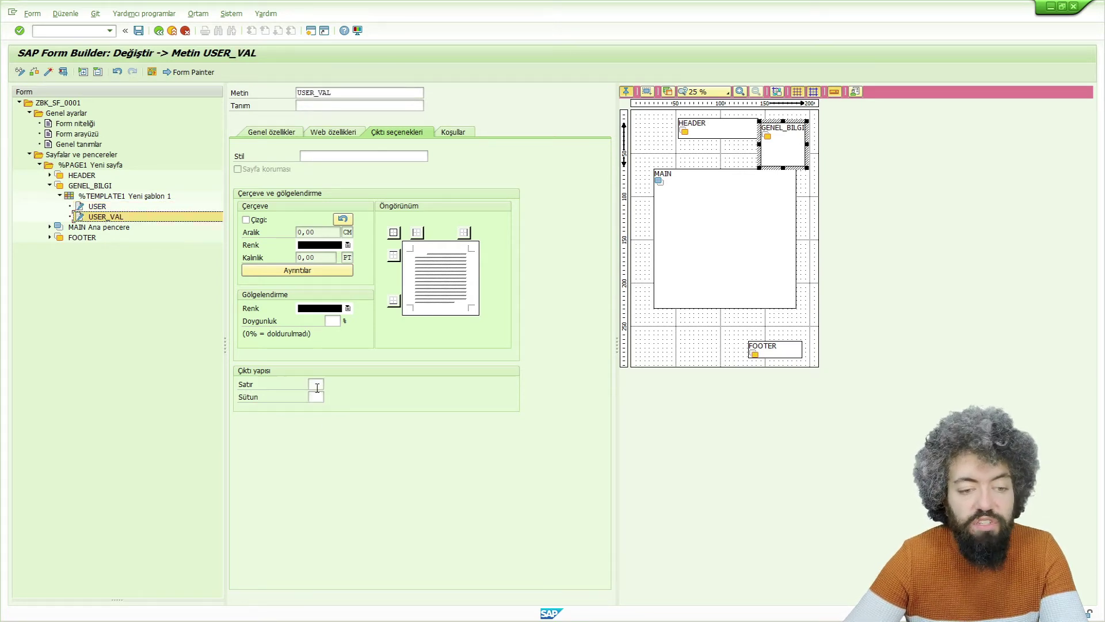
left_click(317, 387)
type("1")
left_click(316, 397)
type("2")
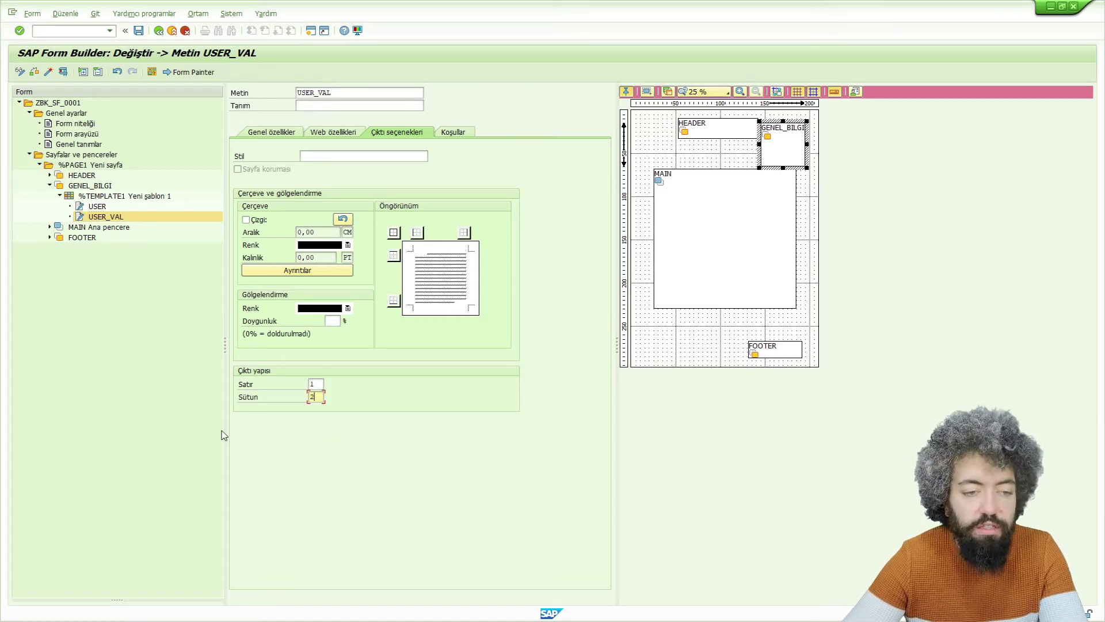
Activate the form, test its function module with a print preview on output device LP01, and return to the form
left_click(105, 218)
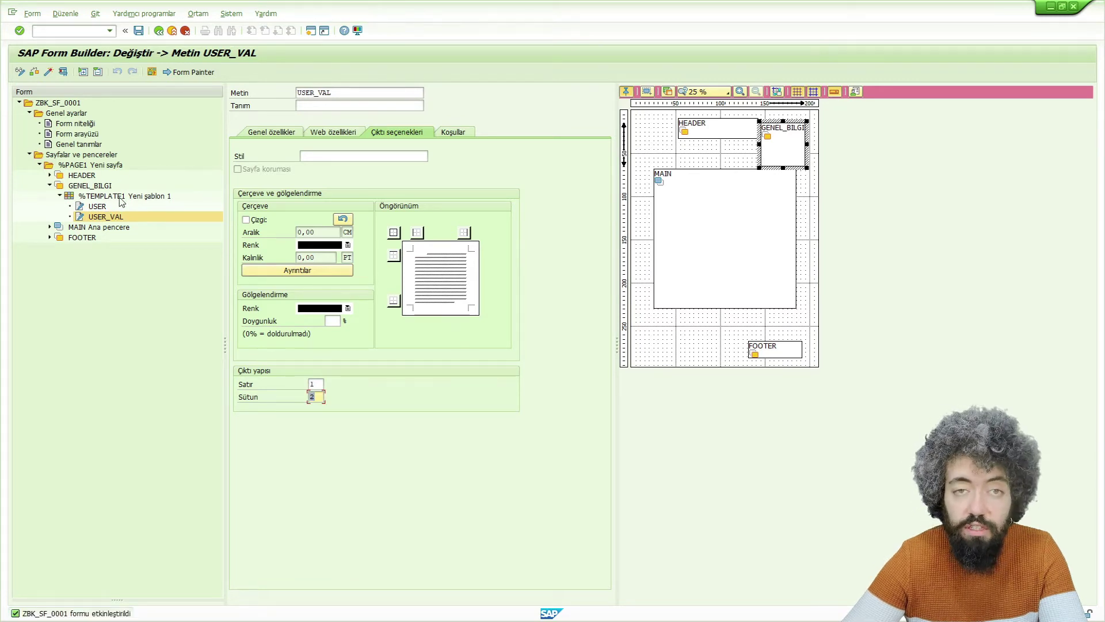
left_click(64, 72)
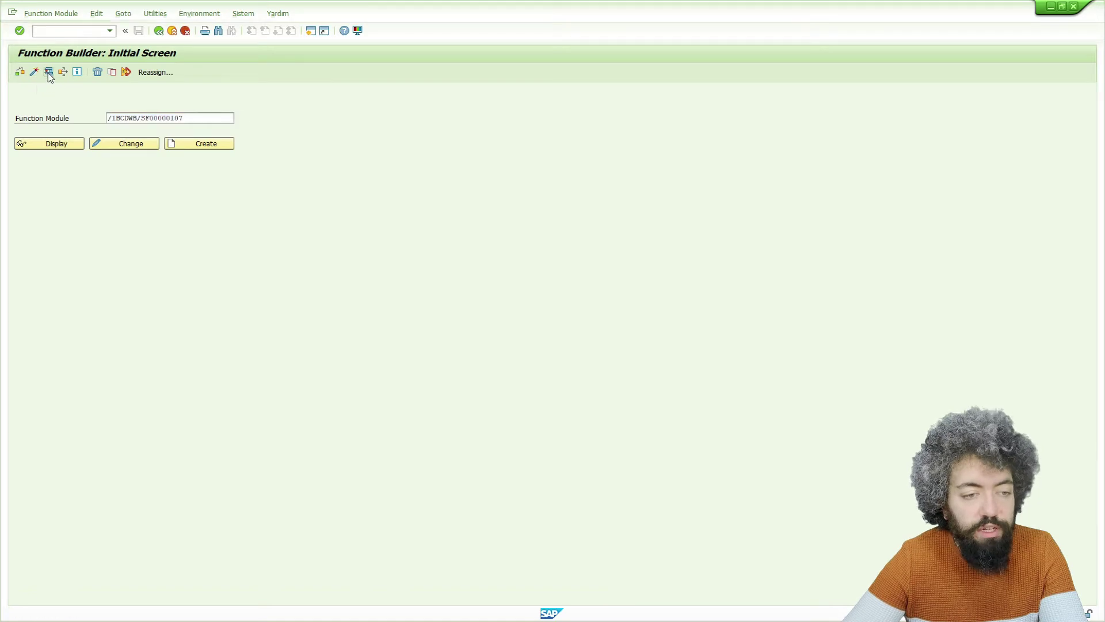
left_click(49, 72)
key("F8")
type("LP01")
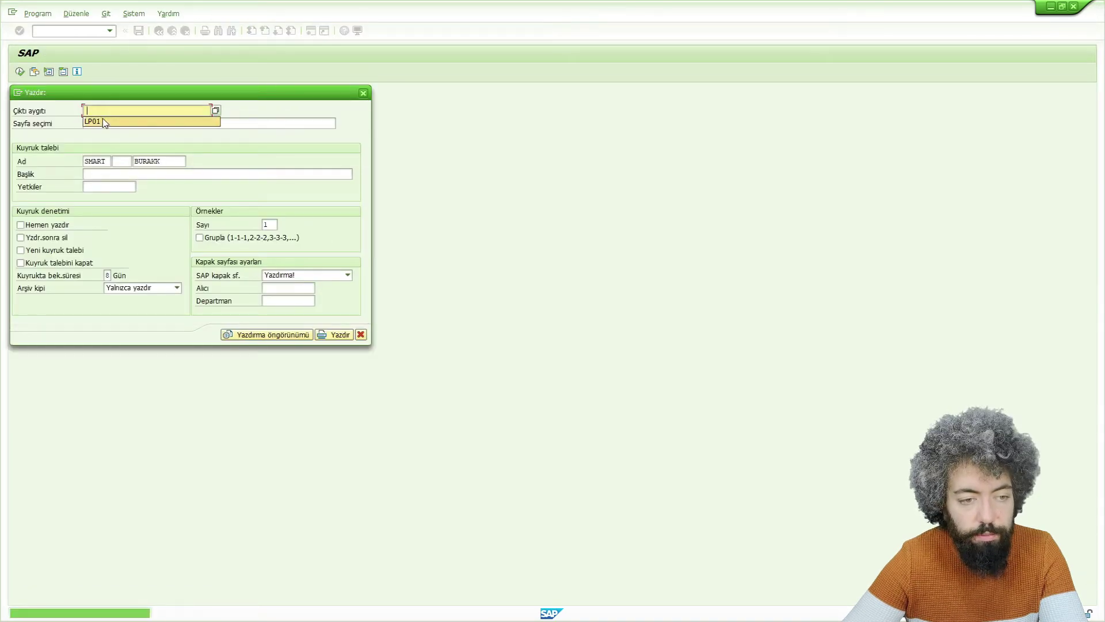
left_click(253, 334)
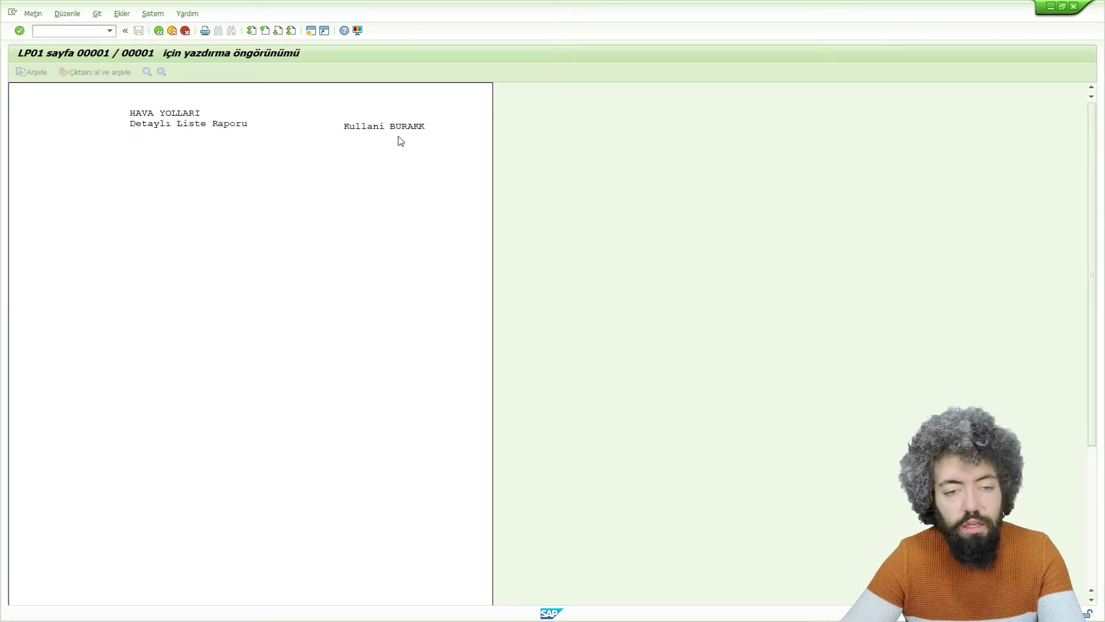
key("F3")
key("F3")
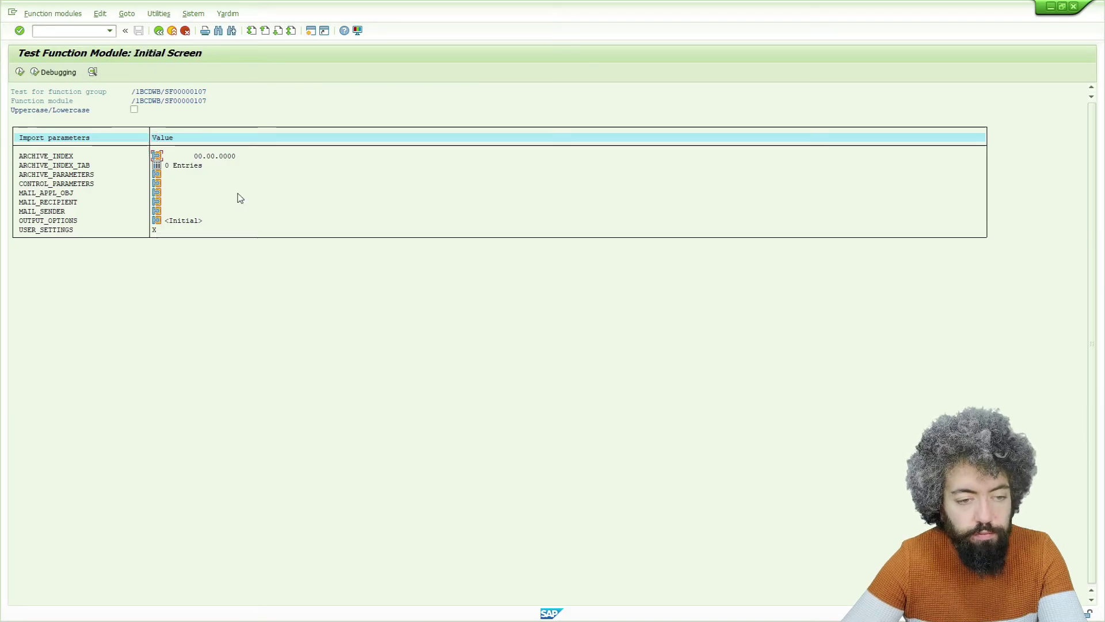
key("F3")
key("F3")
Check the USER text, set both columns of line %C1 in %TEMPLATE1 to 4,00 CM, and open the template's overall width for editing
left_click(98, 206)
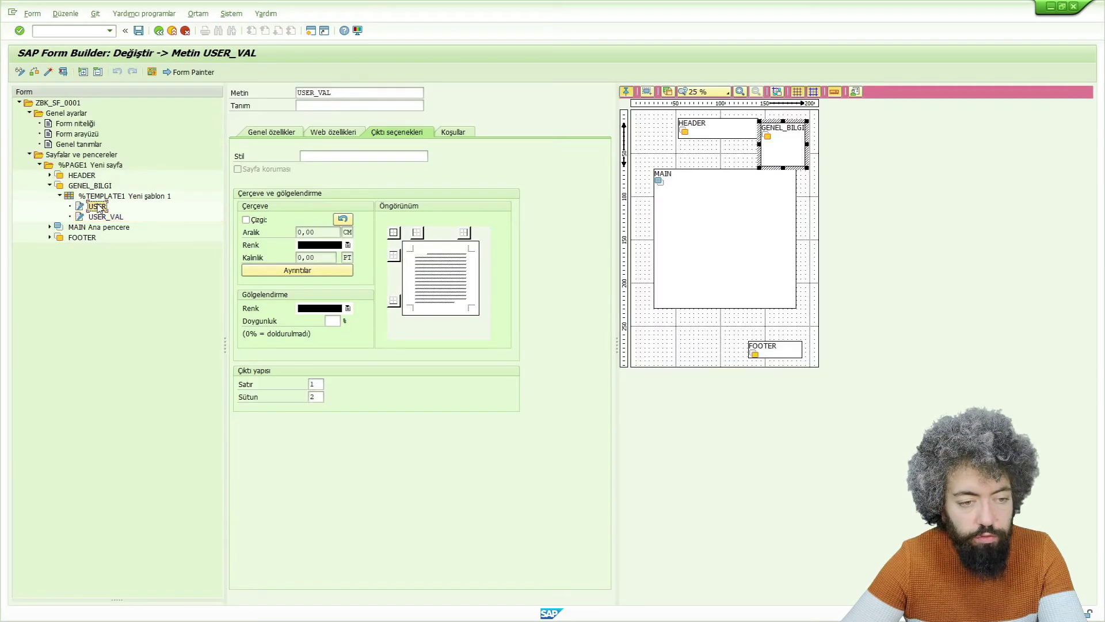
left_click(287, 133)
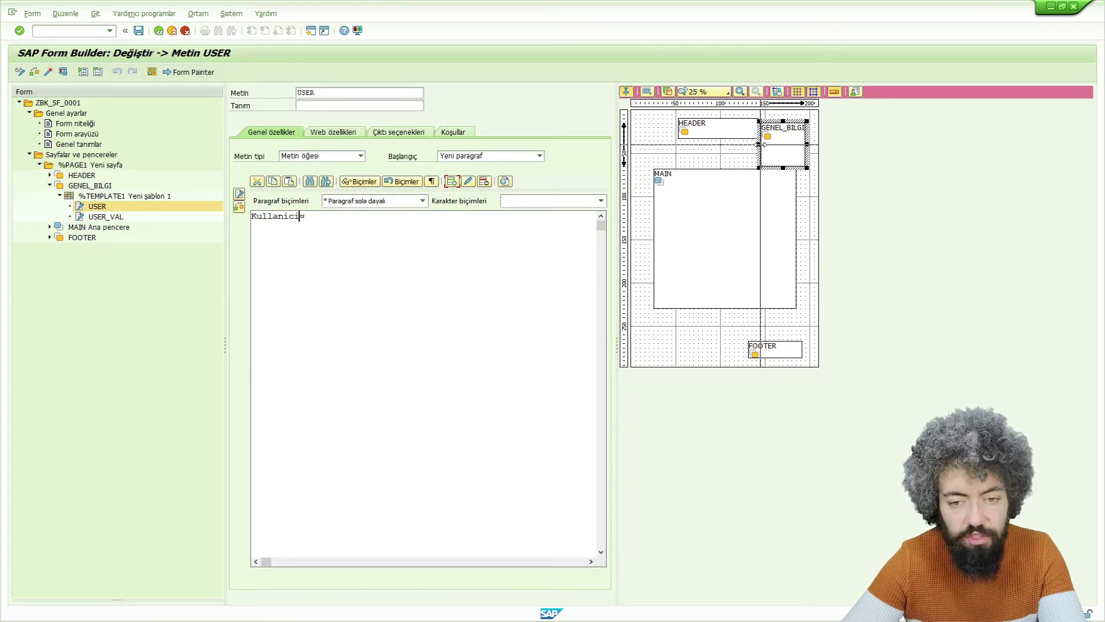
left_click(104, 197)
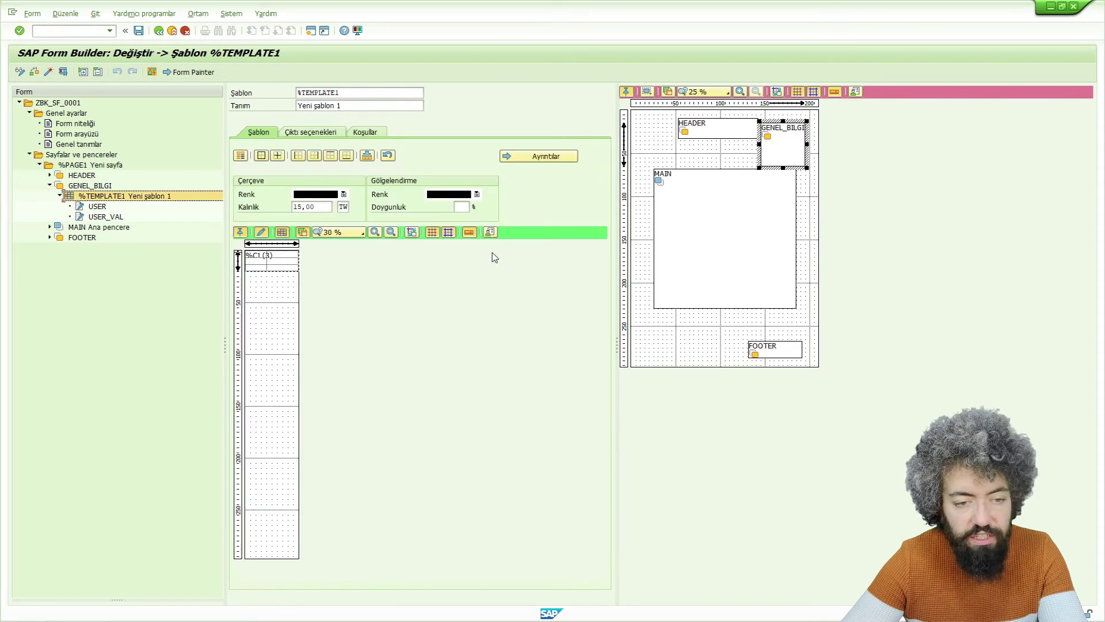
left_click(519, 161)
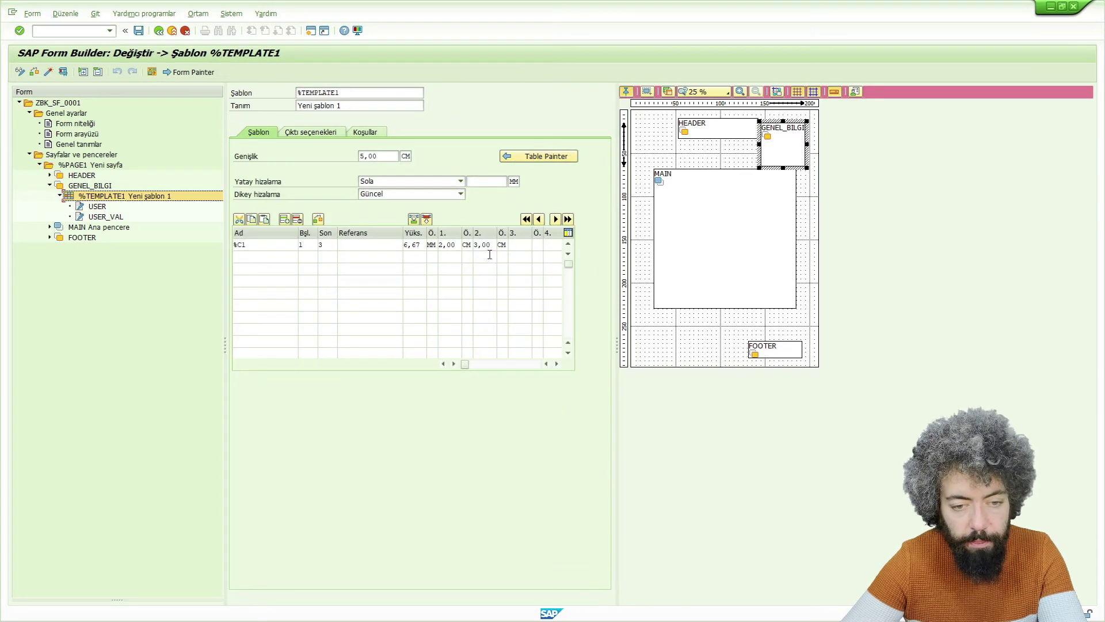
left_click(443, 245)
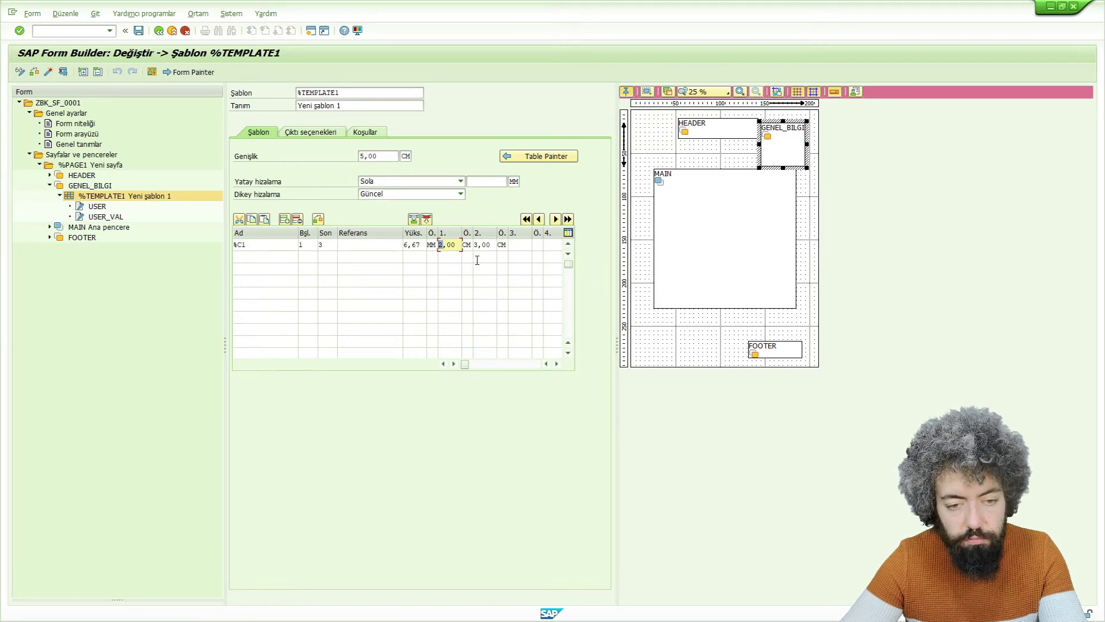
left_click(477, 248)
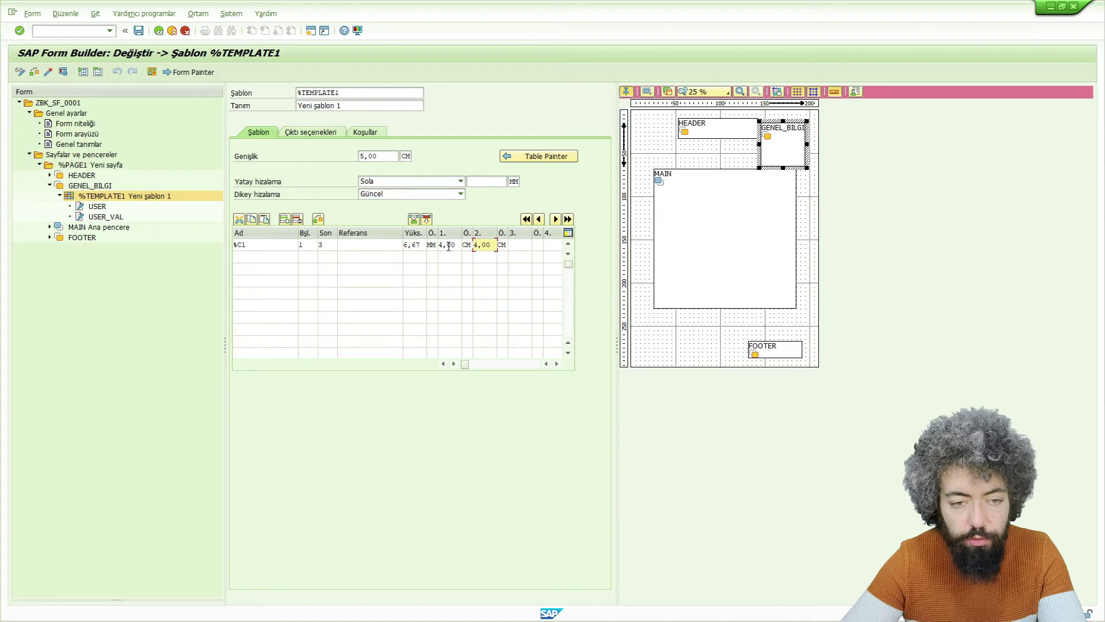
left_click(361, 156)
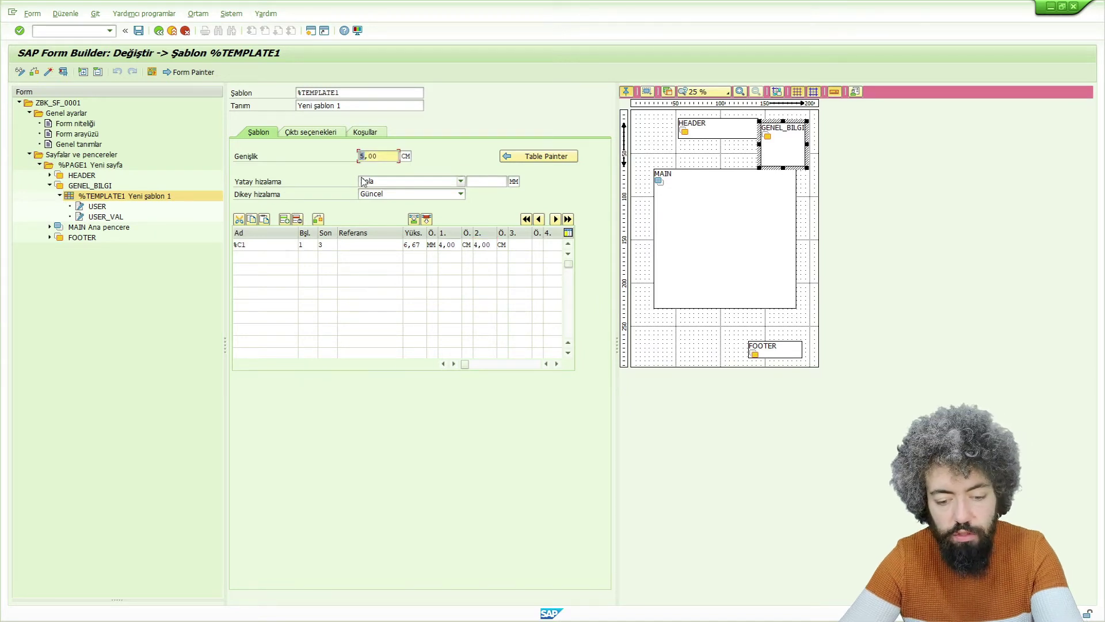
Set the GENEL_BILGI window's width to 8,00 CM in its output options
left_click(89, 186)
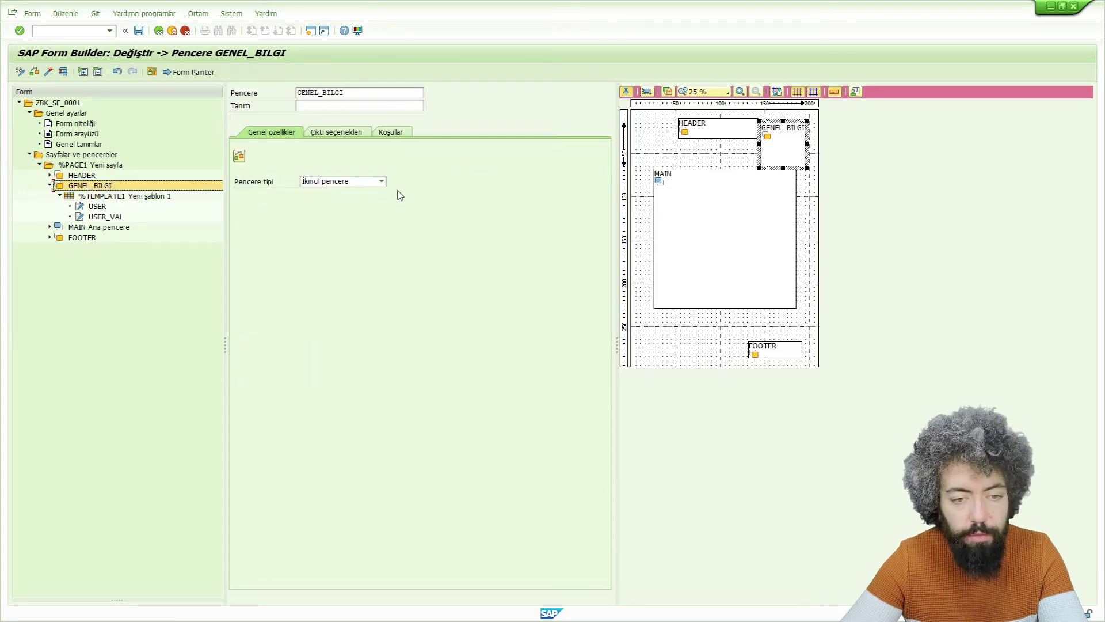
left_click(348, 133)
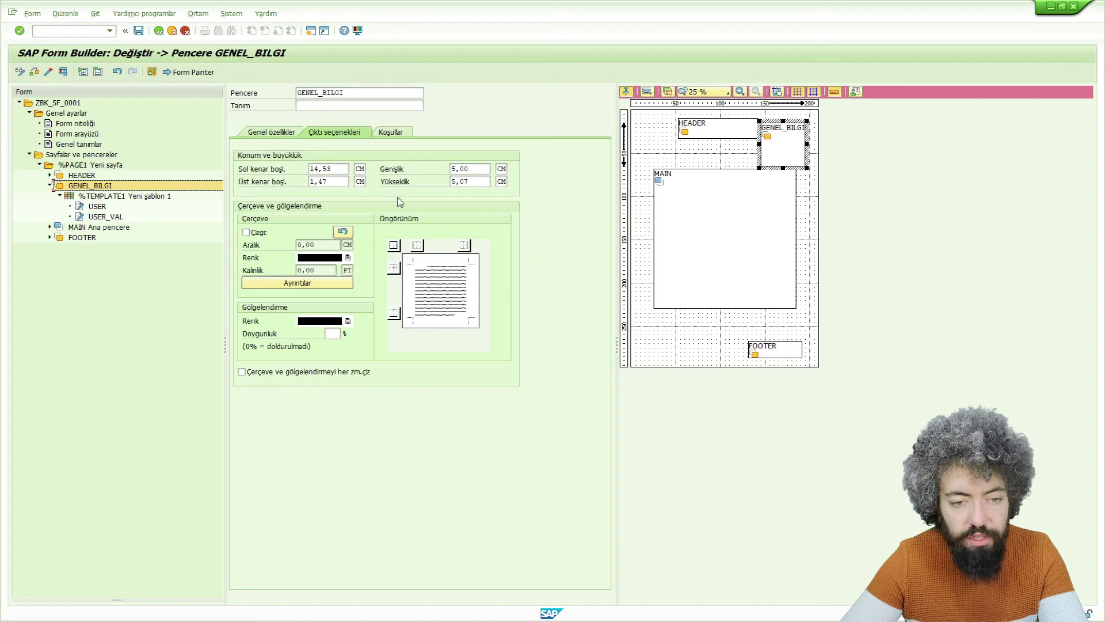
left_click(465, 170)
key("Home")
key("Delete")
type("8")
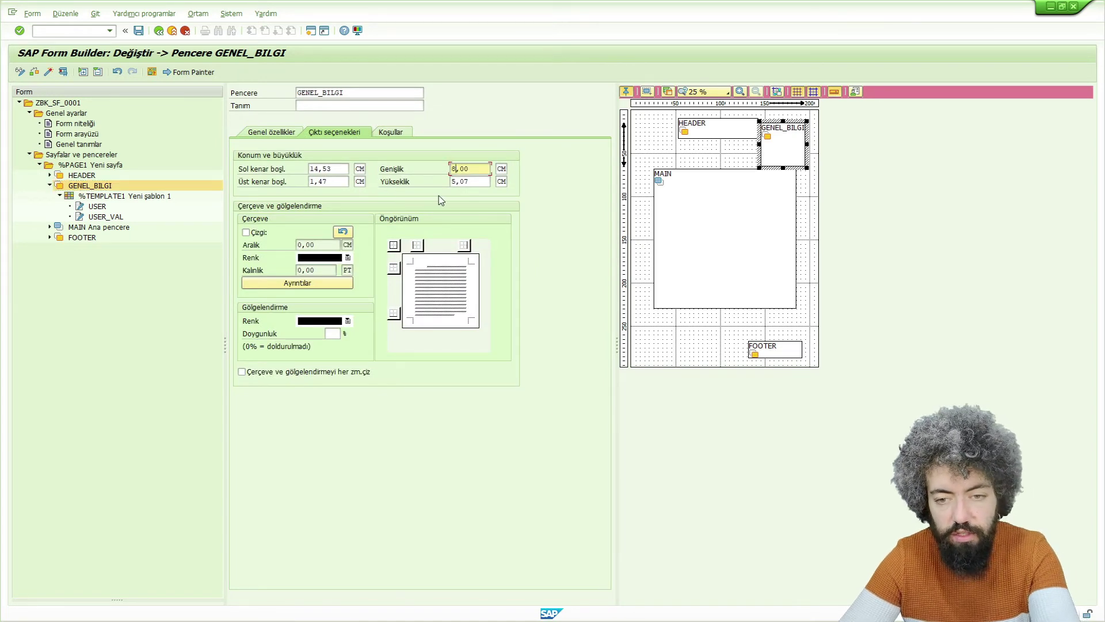
key("Return")
Place GENEL_BILGI at about 12,53 CM left and 1,80 CM top, about 4,40 CM high, and raise HEADER to about 0,60 CM top margin
left_click_drag(791, 150, 772, 152)
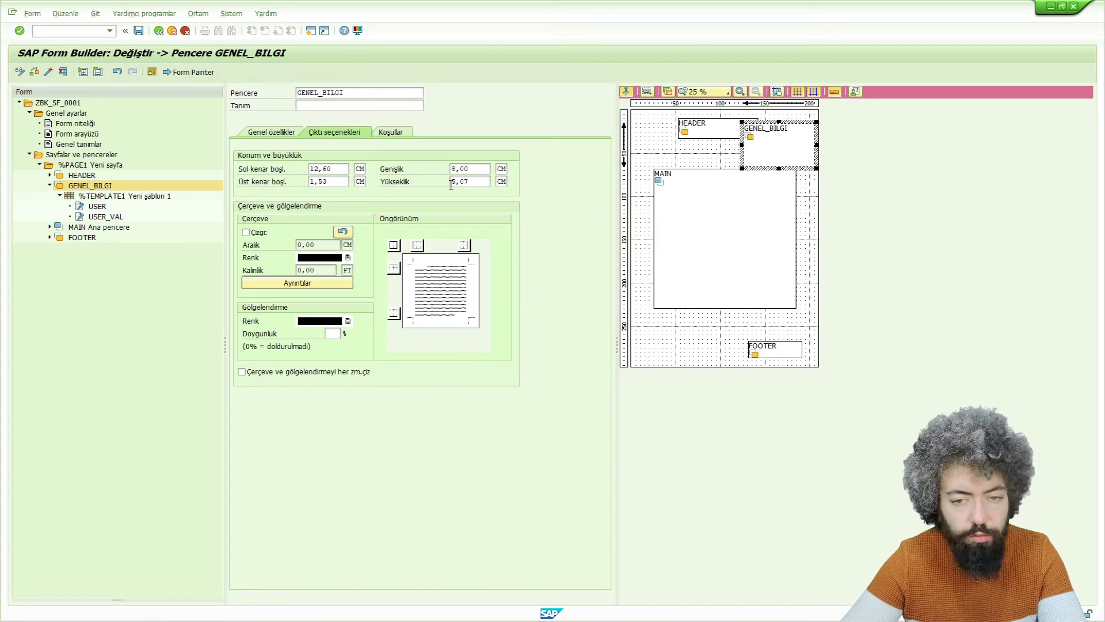
mouse_move(766, 151)
left_mouse_down()
mouse_move(779, 164)
mouse_move(769, 146)
left_mouse_up()
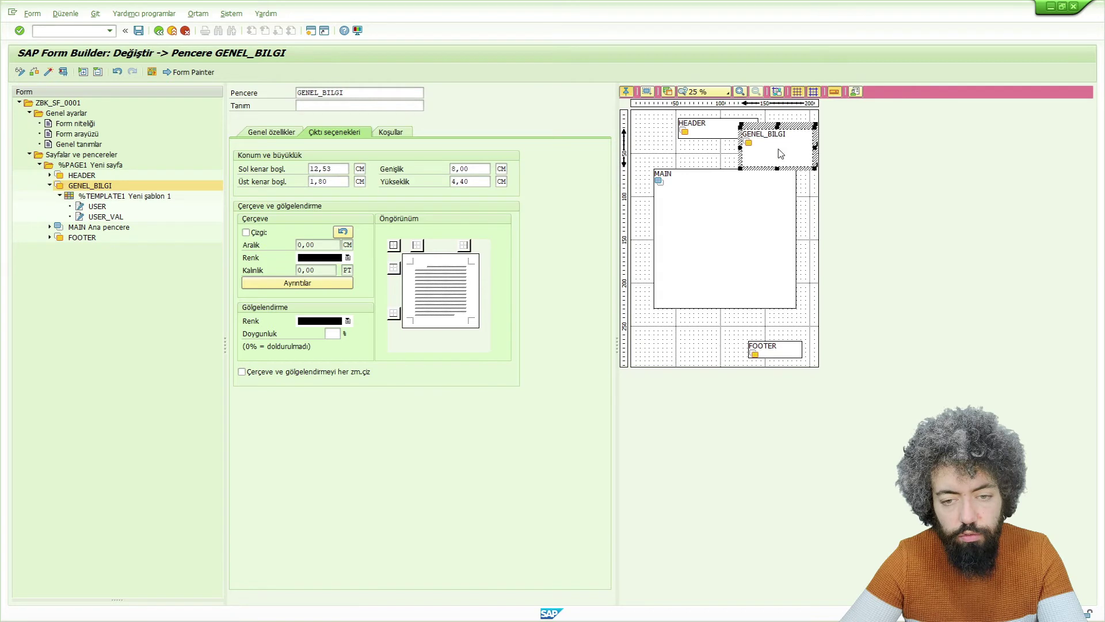
left_click(708, 125)
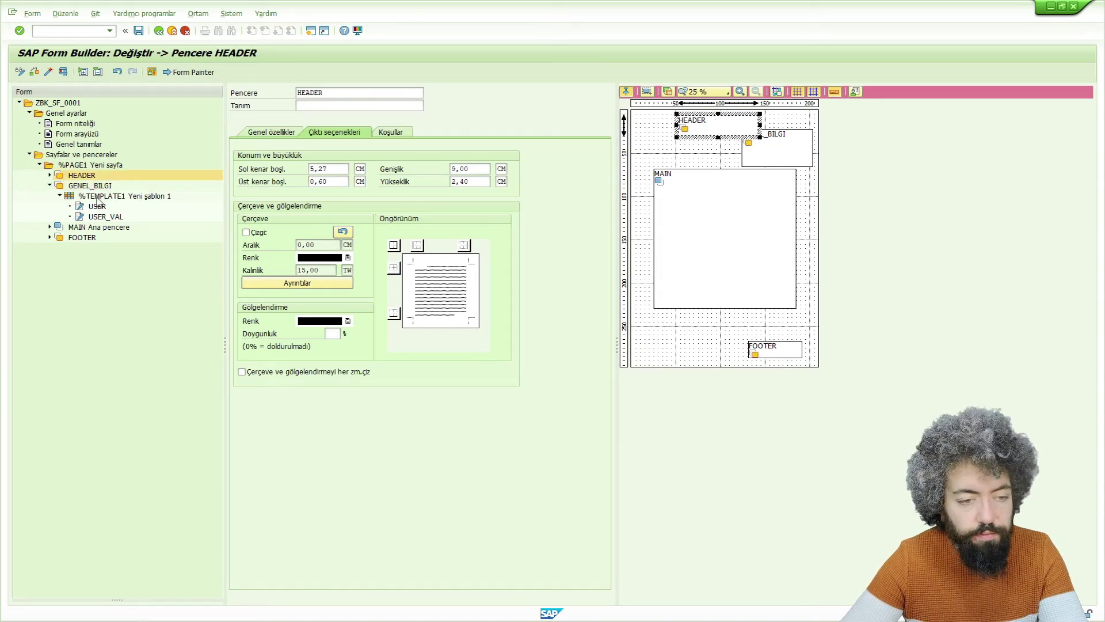
Activate and test the rearranged form, show its print preview on LP01, and return to the form editor
left_click(61, 73)
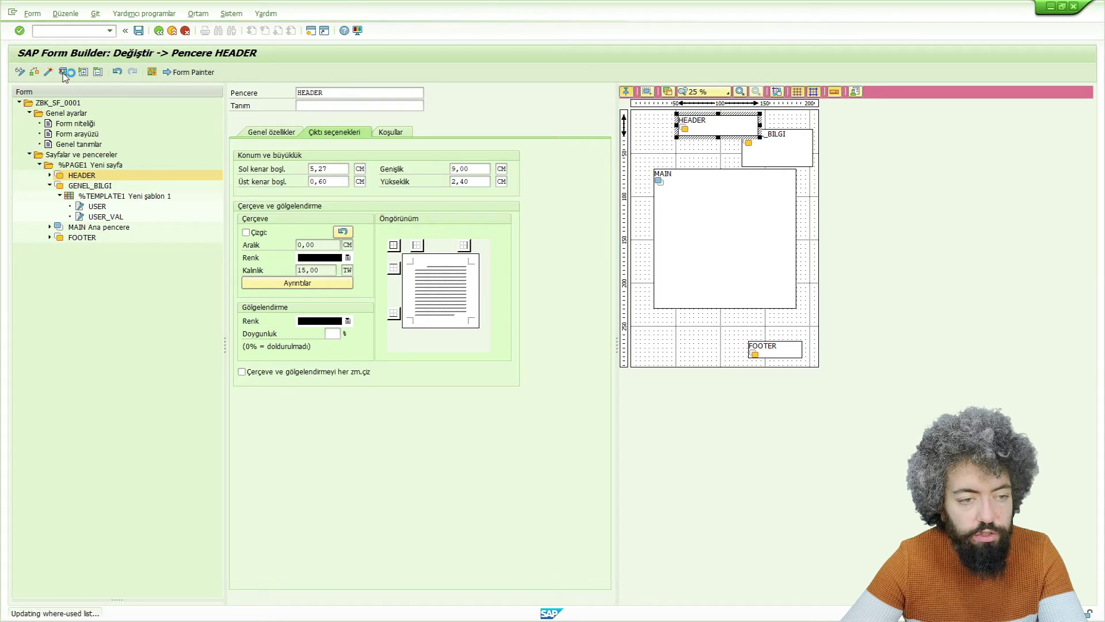
left_click(50, 74)
left_click(19, 71)
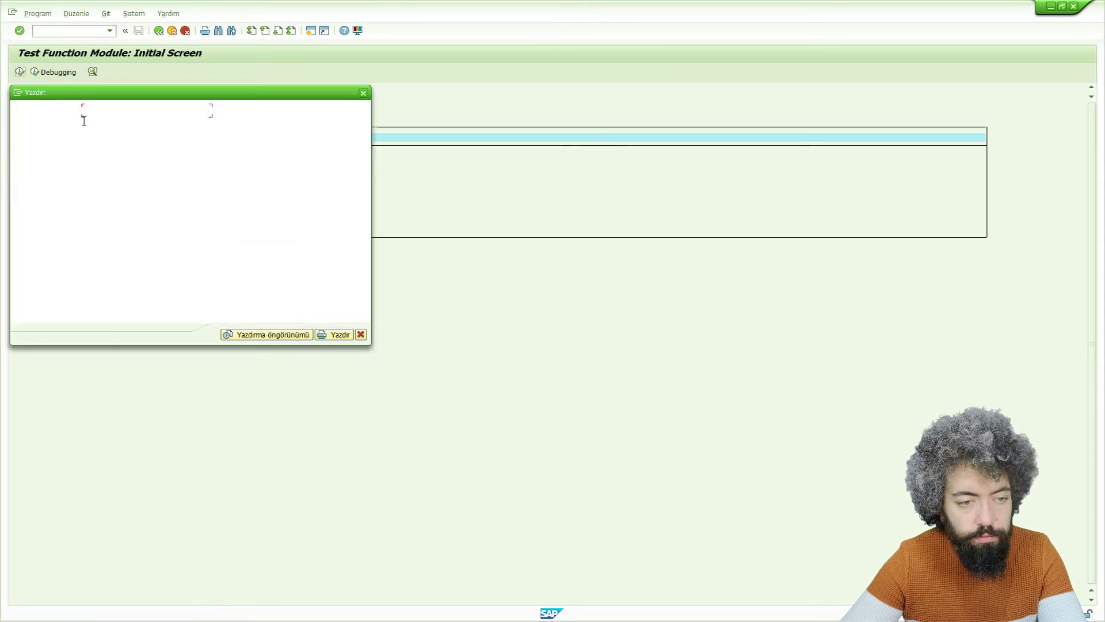
left_click(258, 335)
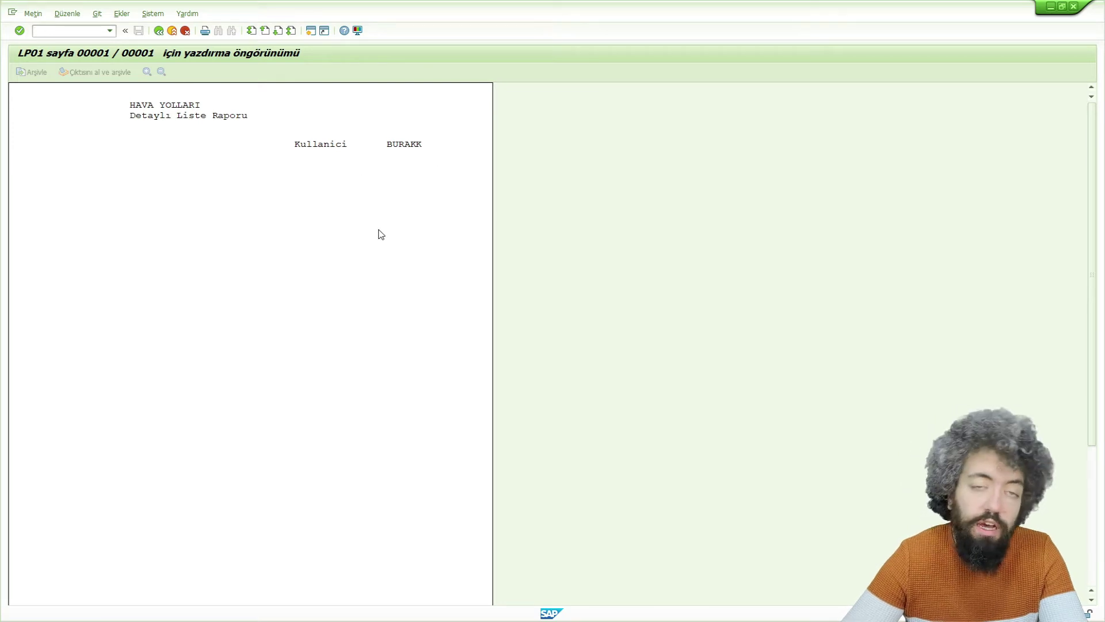
left_click(159, 31)
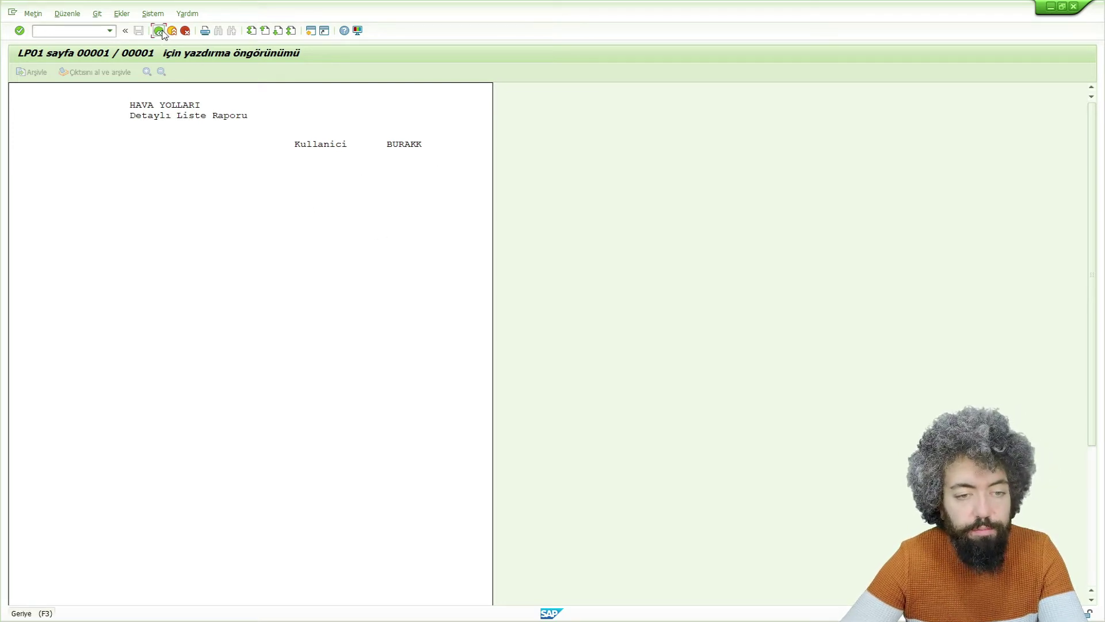
left_click(159, 30)
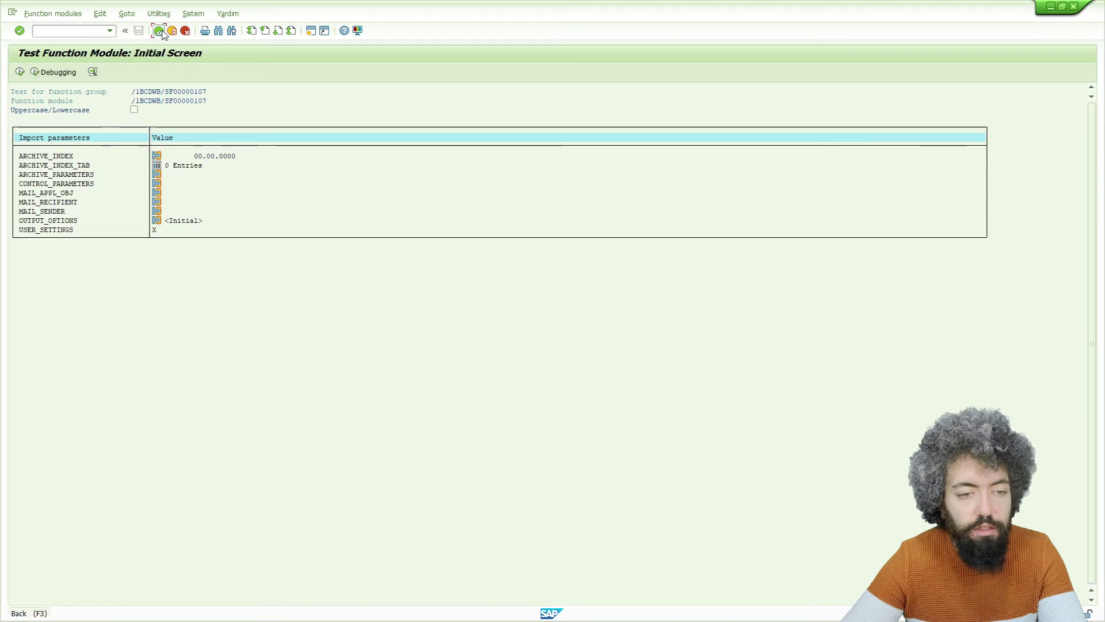
left_click(159, 31)
left_click(160, 32)
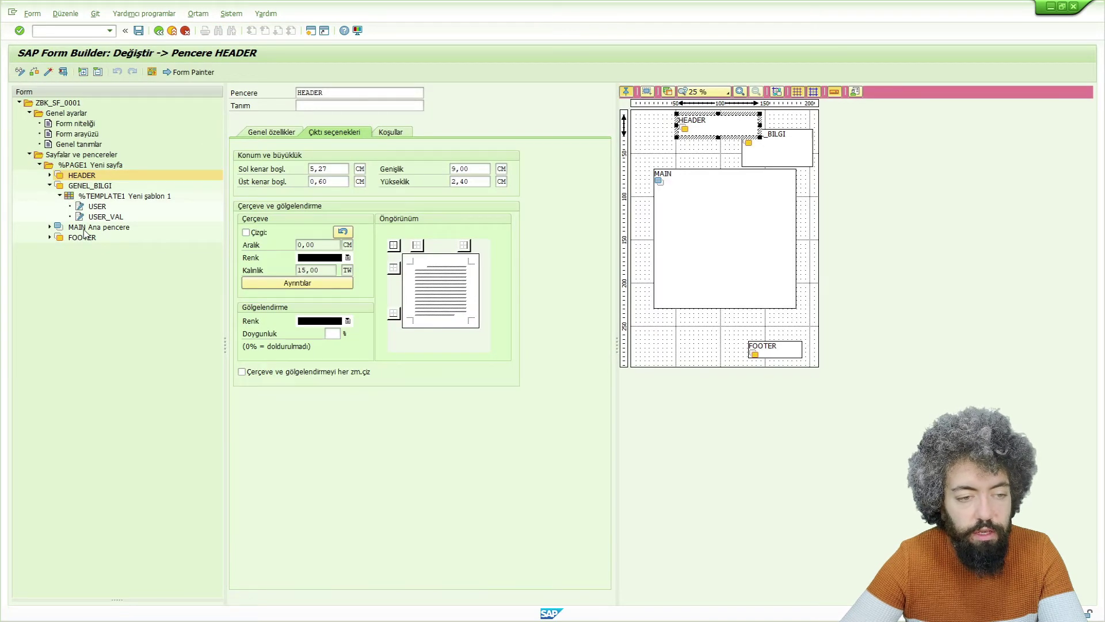
Add a text node named DATE under %TEMPLATE1 with an empty description and the content "Tarih"
right_click(96, 199)
mouse_move(122, 205)
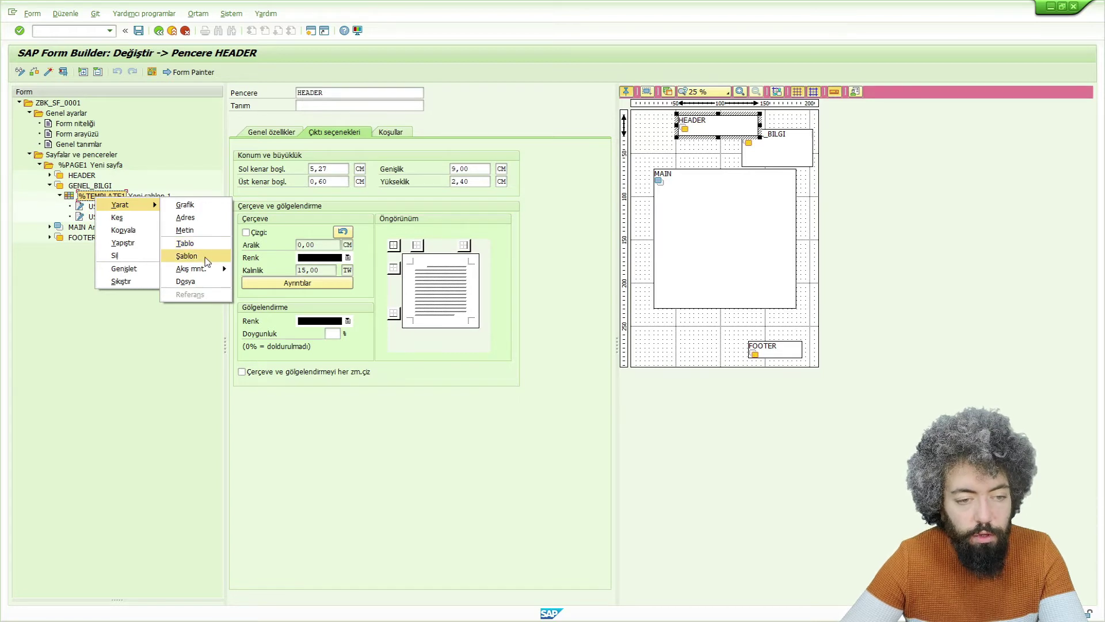
left_click(185, 229)
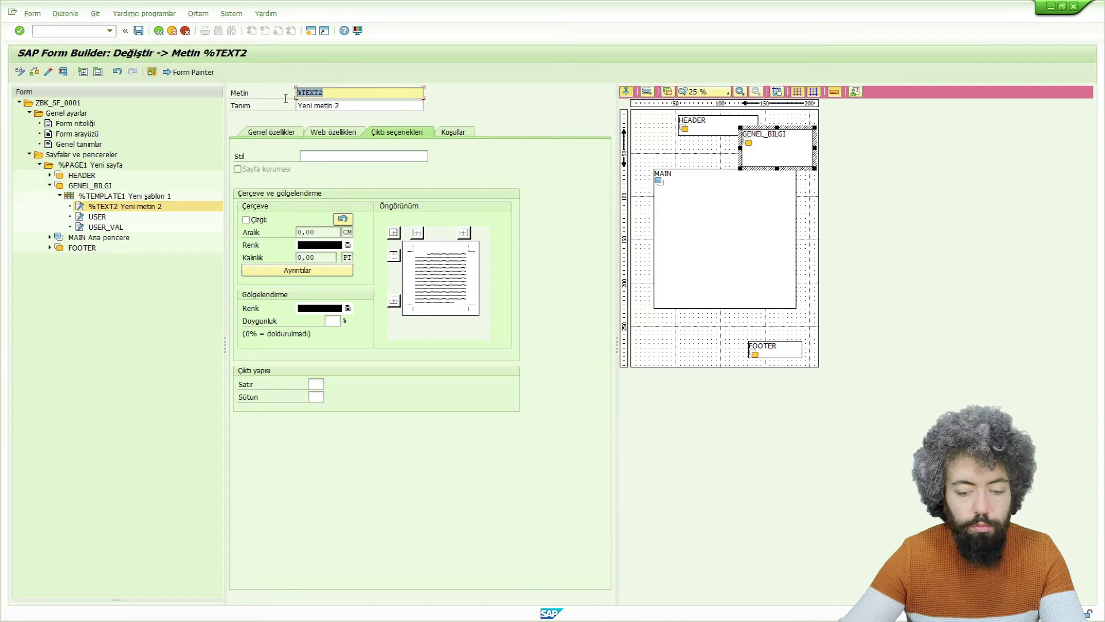
type("DA")
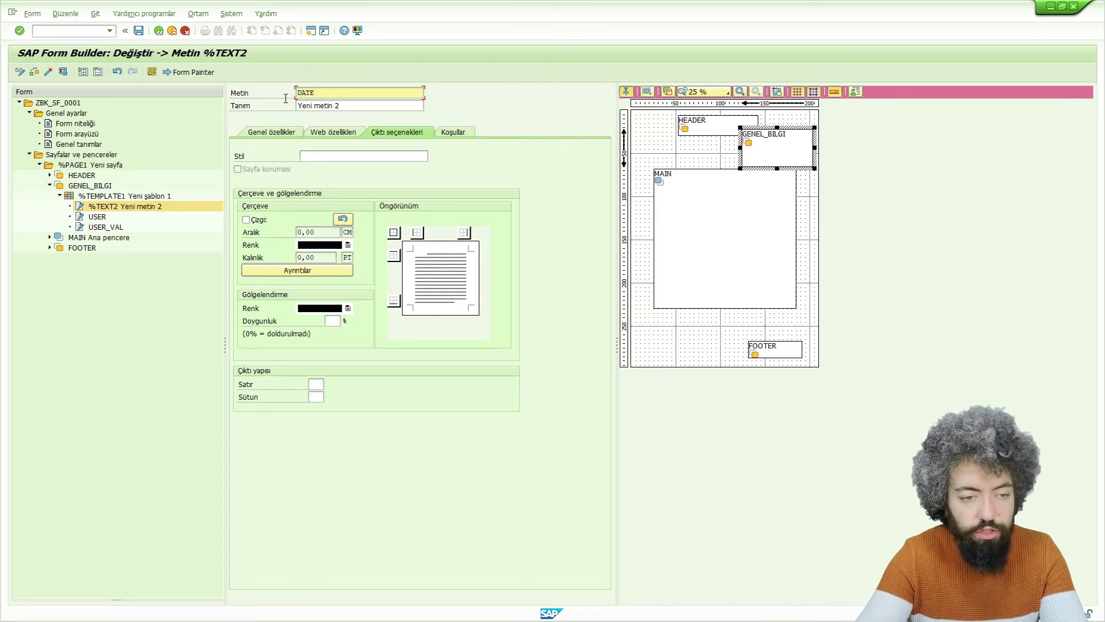
type("TE")
key("Tab")
key("BackSpace")
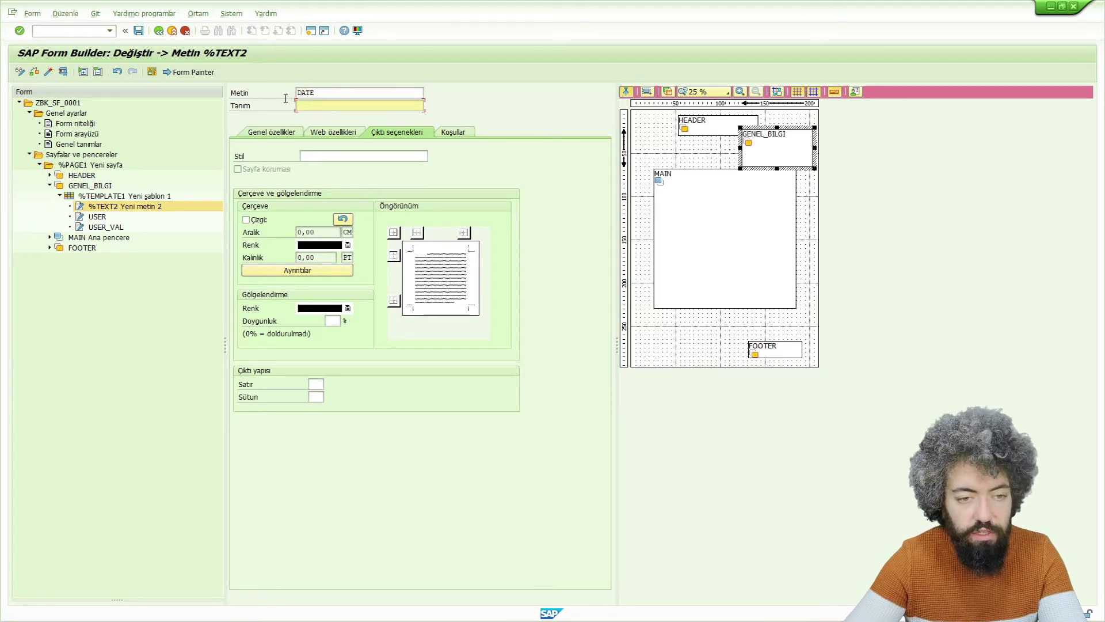
left_click(277, 134)
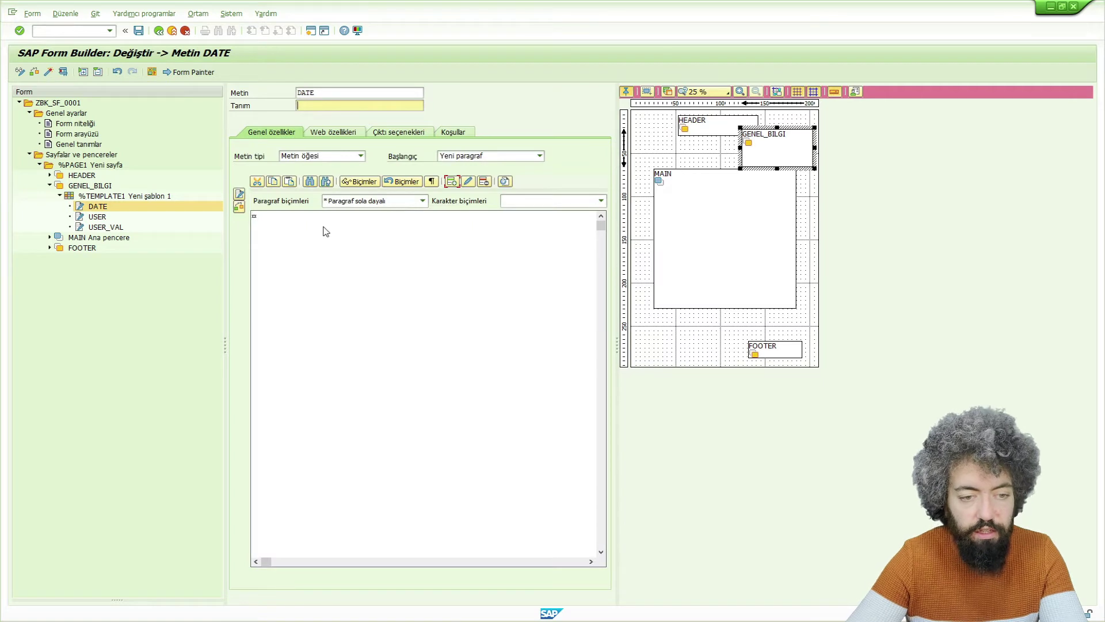
left_click(324, 232)
type("Tarih")
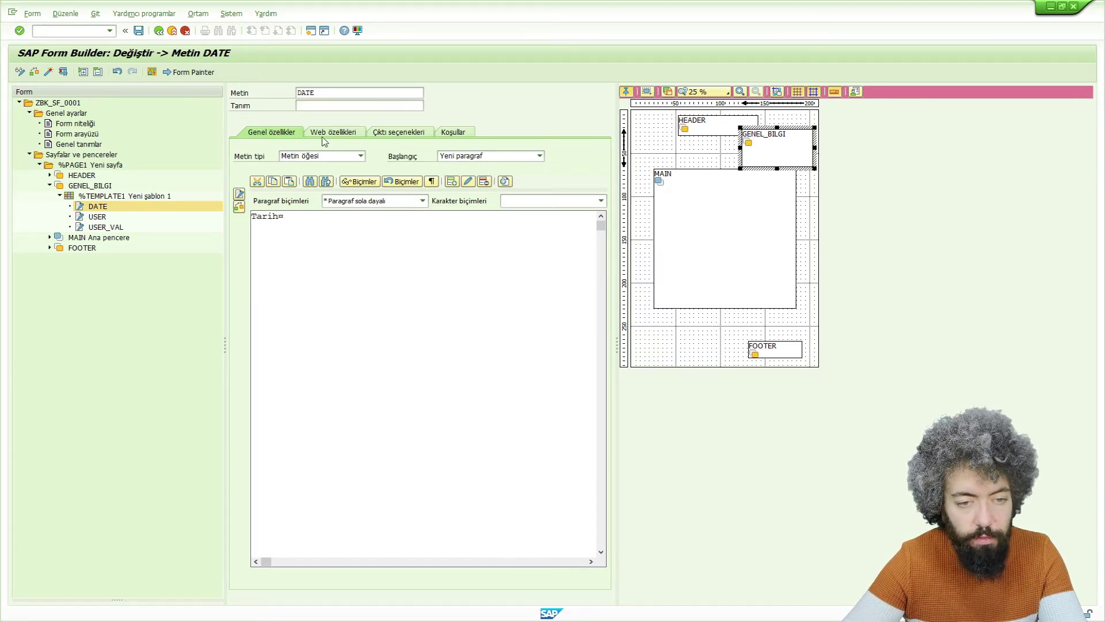
Assign the DATE text to line 2, column 1 of the template in its output options
left_click(396, 134)
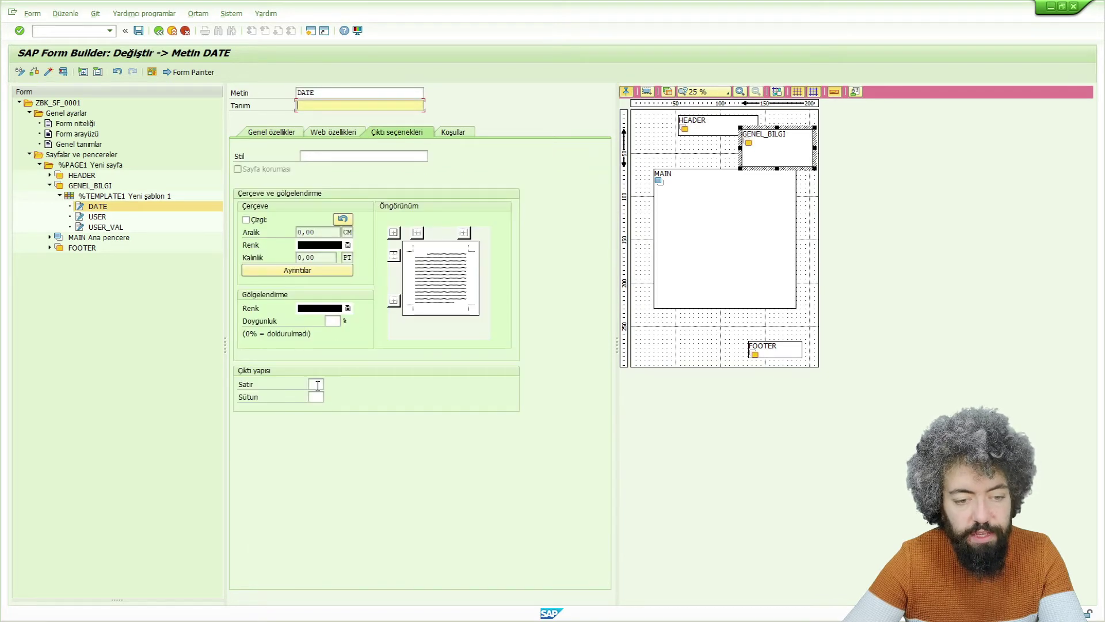
left_click(316, 385)
type("2")
key("Tab")
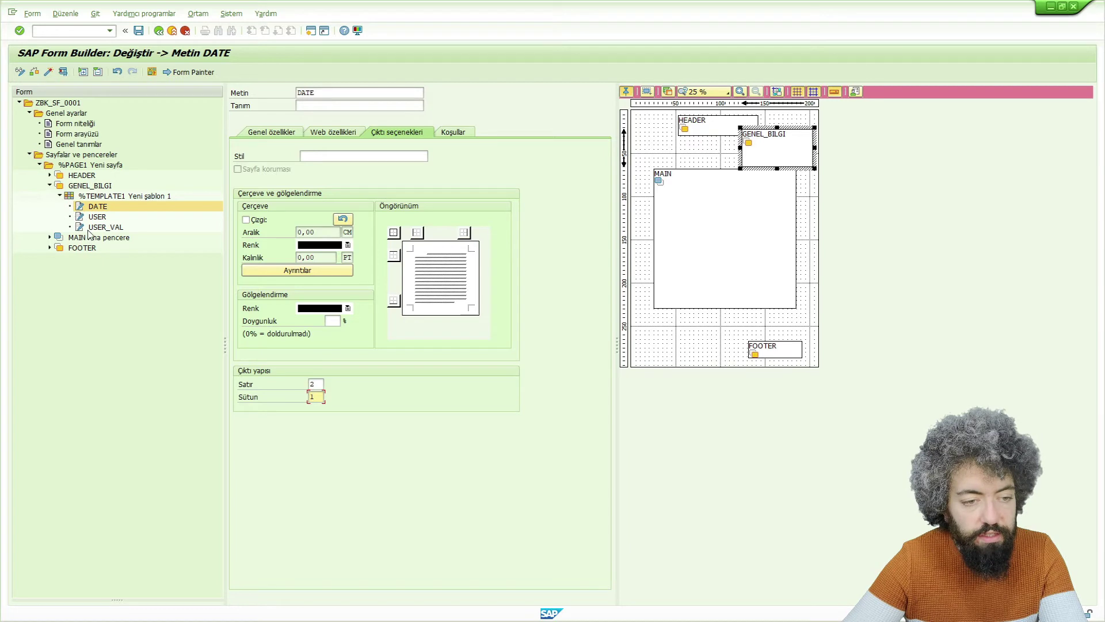
Add another text node under %TEMPLATE1, name it DATE_VAL and clear its description
right_click(95, 198)
mouse_move(127, 209)
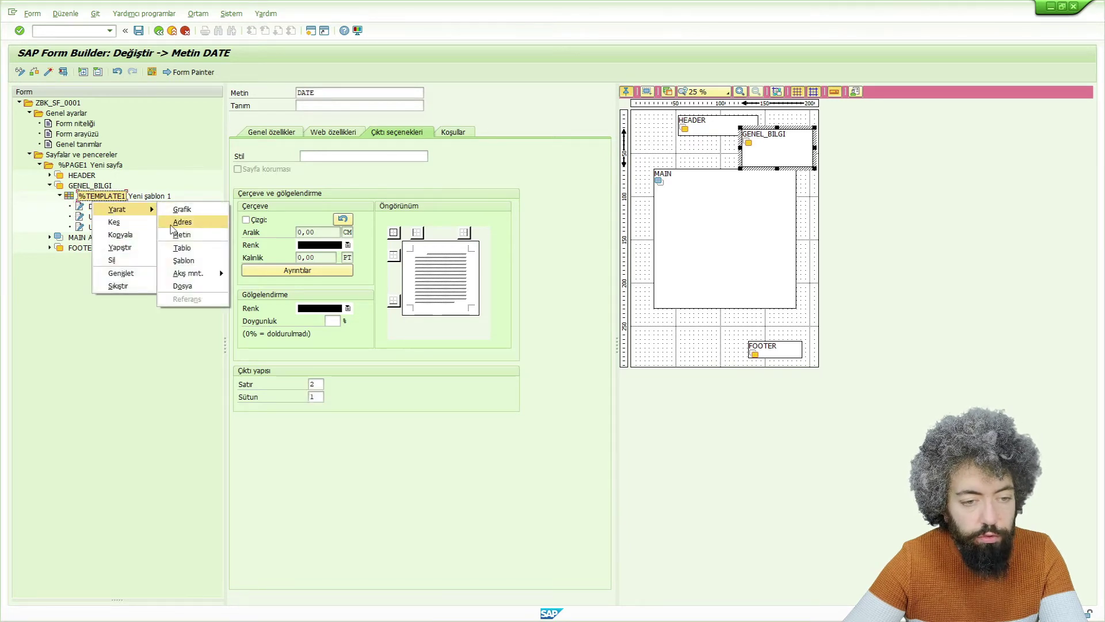
left_click(182, 234)
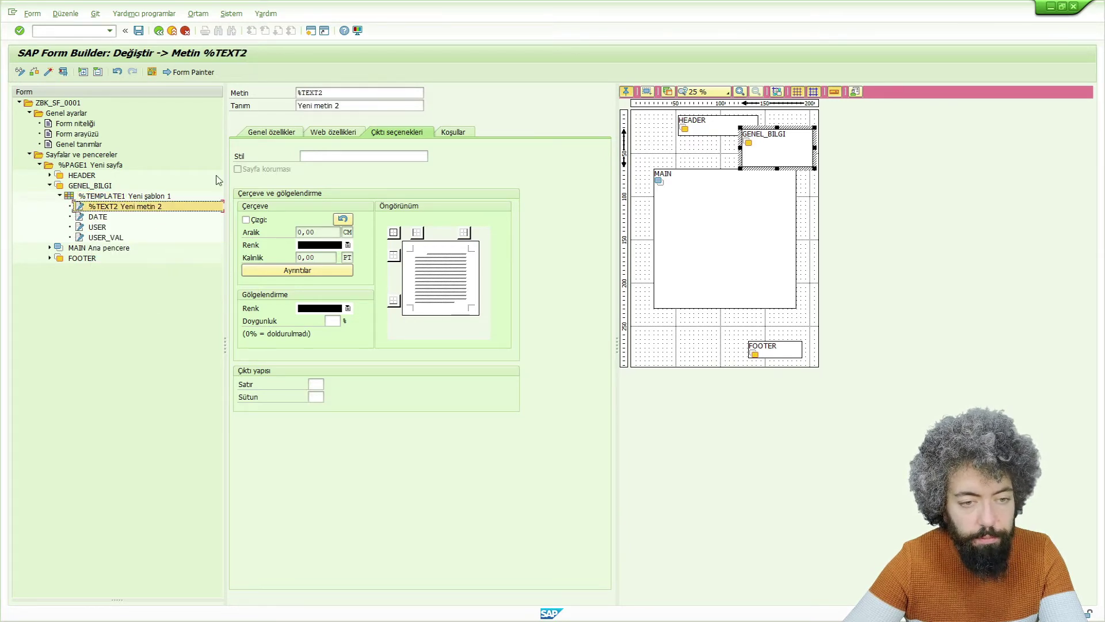
type("DATE_VAL")
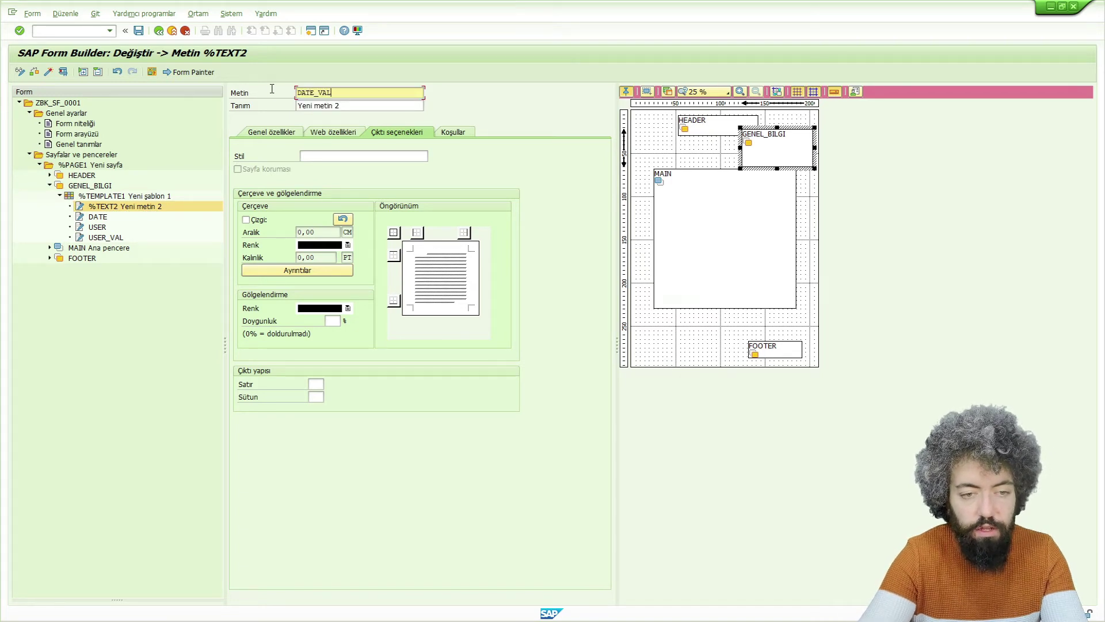
key("Tab")
key("BackSpace")
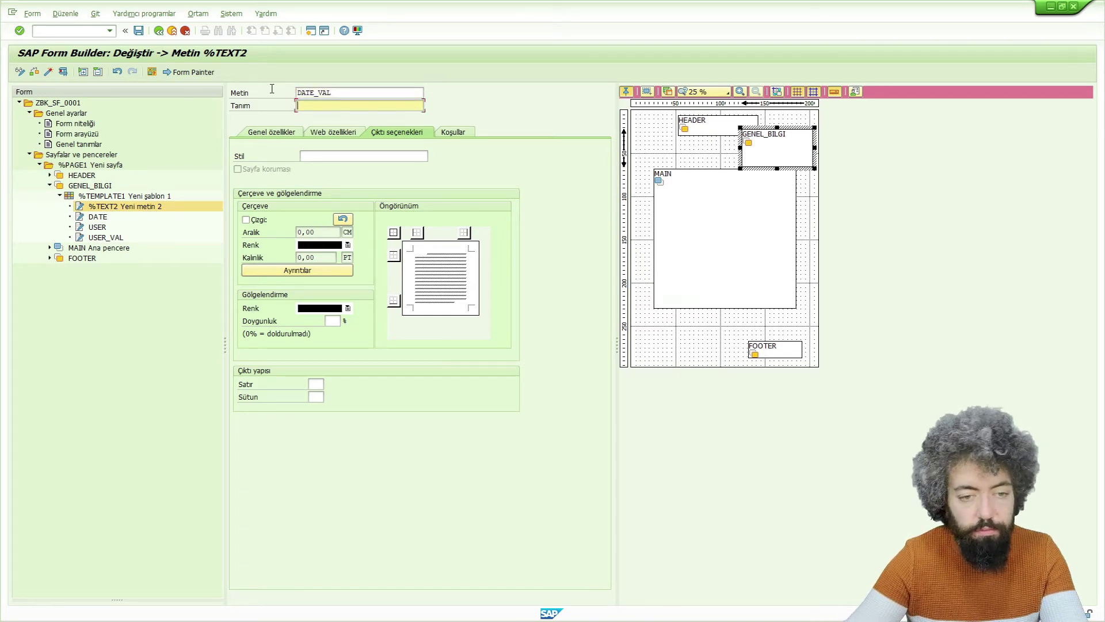
key("Return")
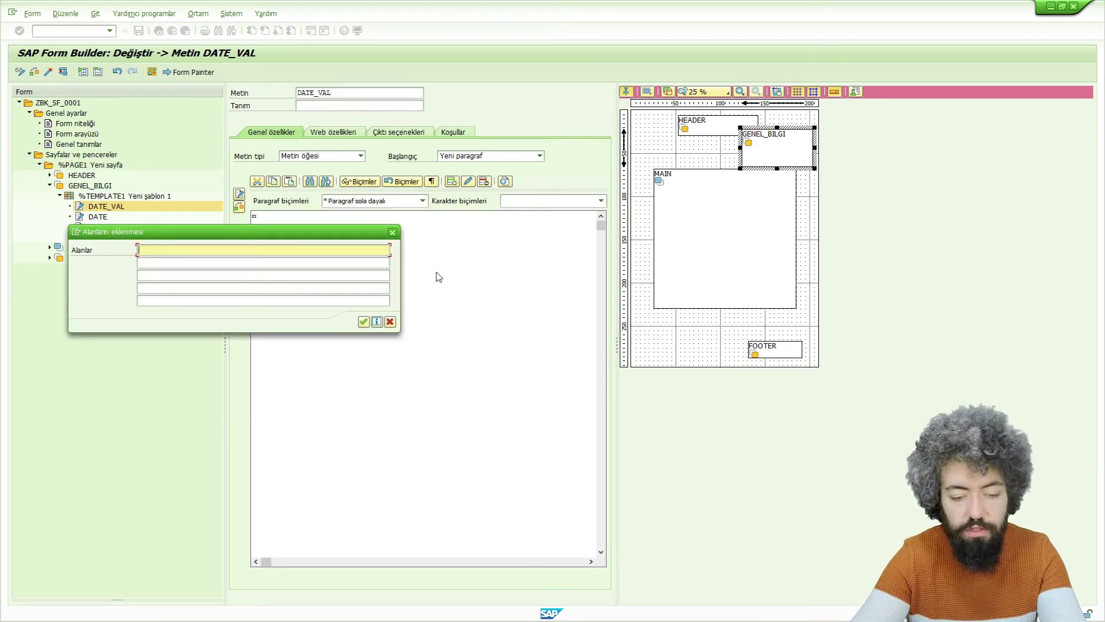
Insert the system date field &sy-datum& as the content of DATE_VAL
type("y-")
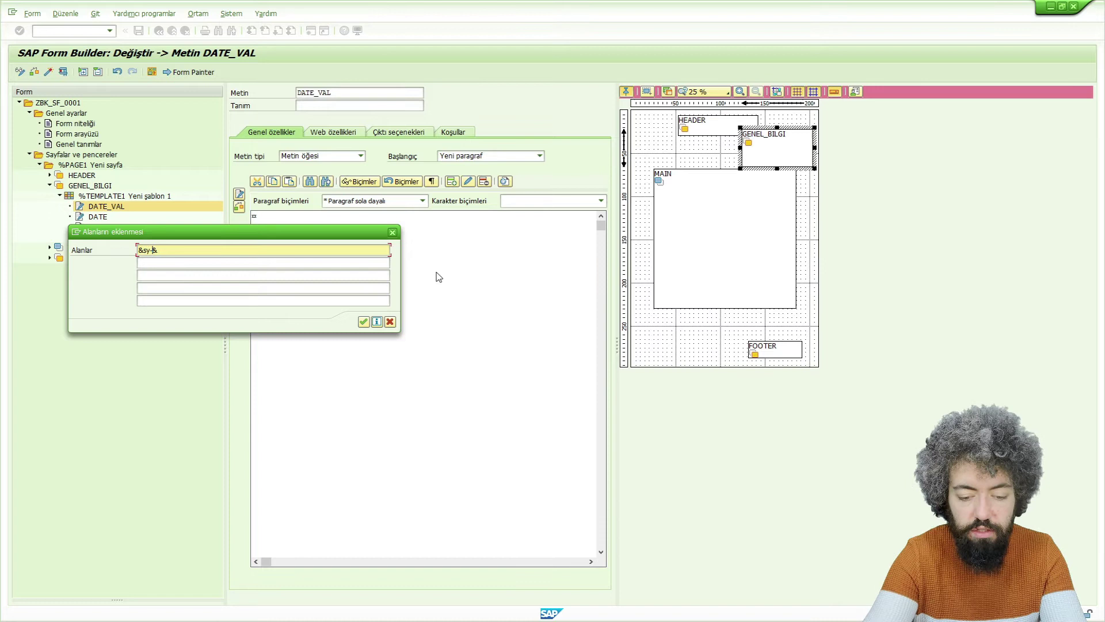
type("datum")
key("Return")
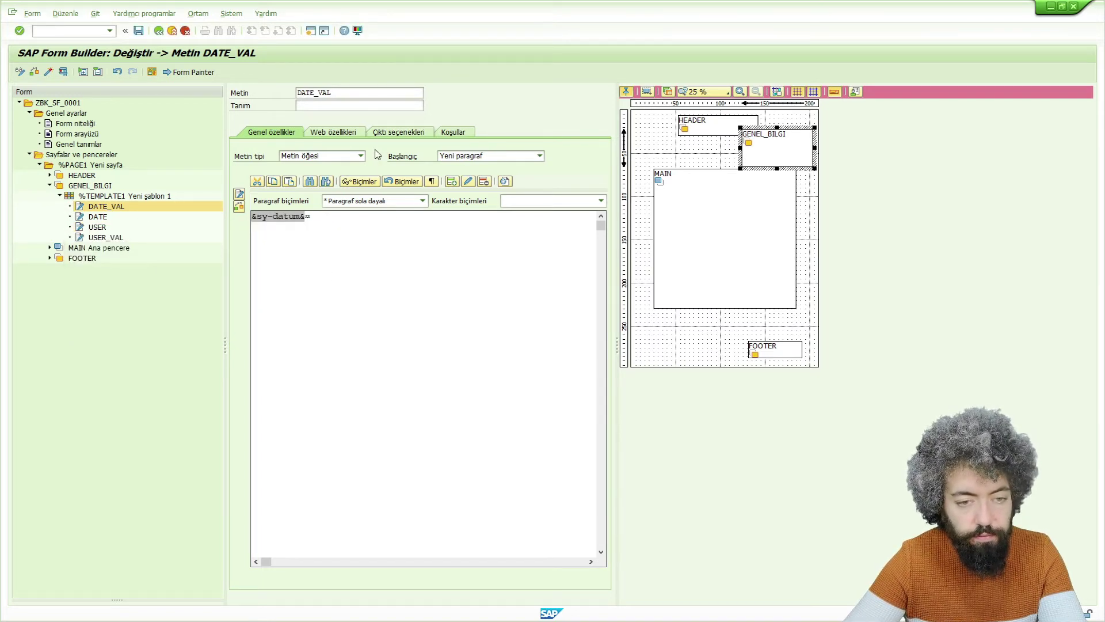
Assign DATE_VAL to line 2, column 2, and order DATE and DATE_VAL after USER_VAL in the form tree
left_click(387, 134)
left_click(316, 384)
type("2")
left_click(318, 397)
type("2")
left_click_drag(97, 216, 106, 244)
Add a text node named TIME under %TEMPLATE1 with an empty description and the content "Saat"
right_click(102, 200)
mouse_move(158, 203)
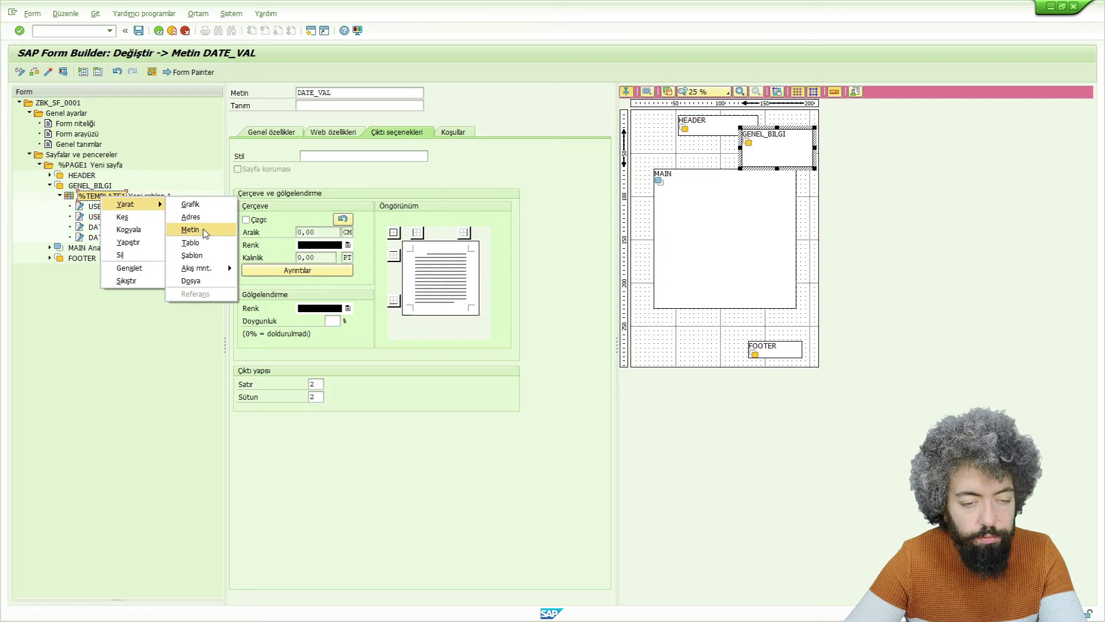
left_click(206, 233)
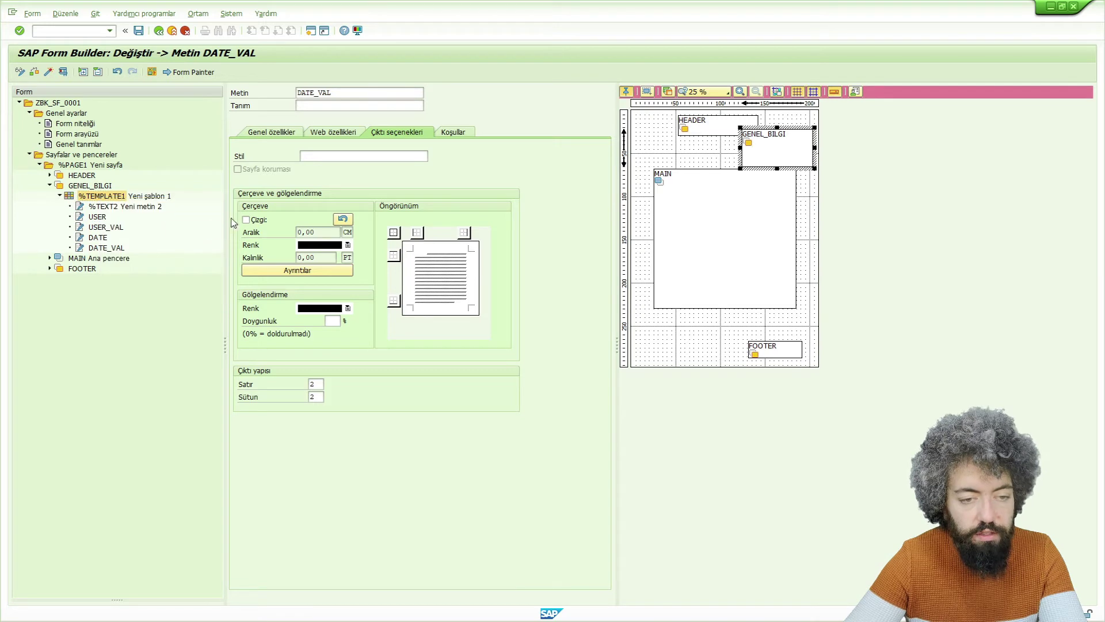
double_click(334, 92)
type("TIME")
key("Tab")
key("BackSpace")
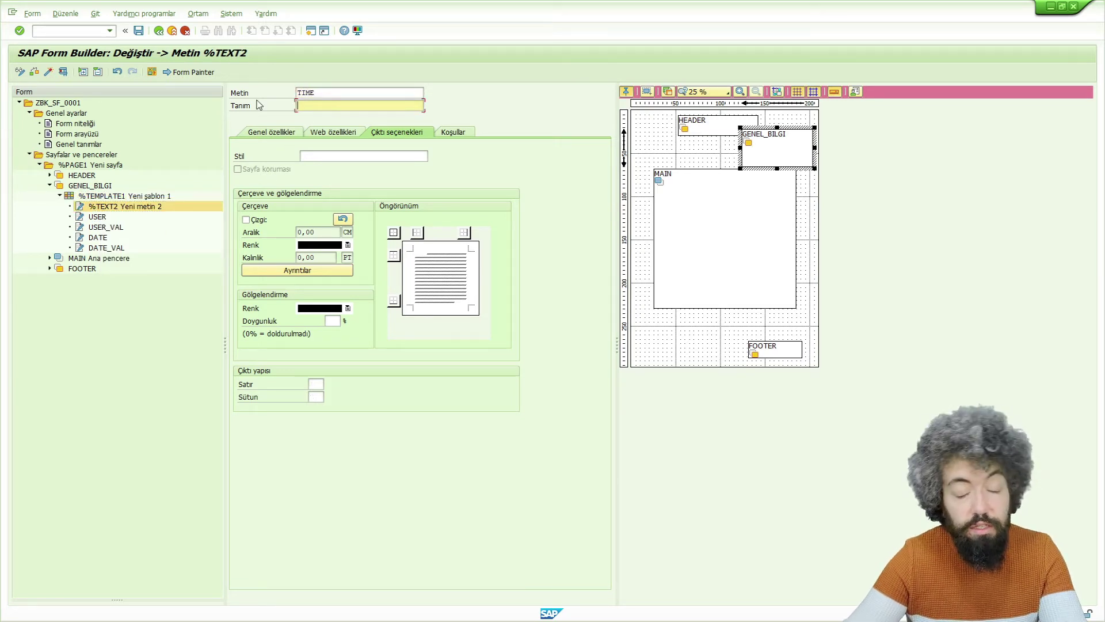
left_click(282, 135)
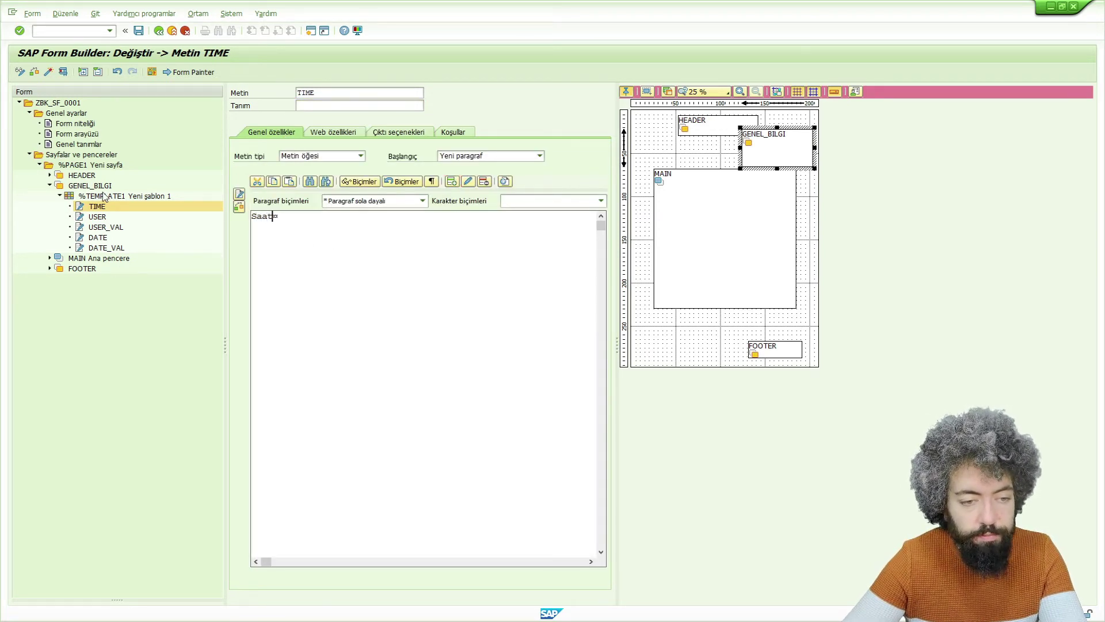
Assign the TIME text to line 3, column 1 of the template in its output options
left_click(398, 136)
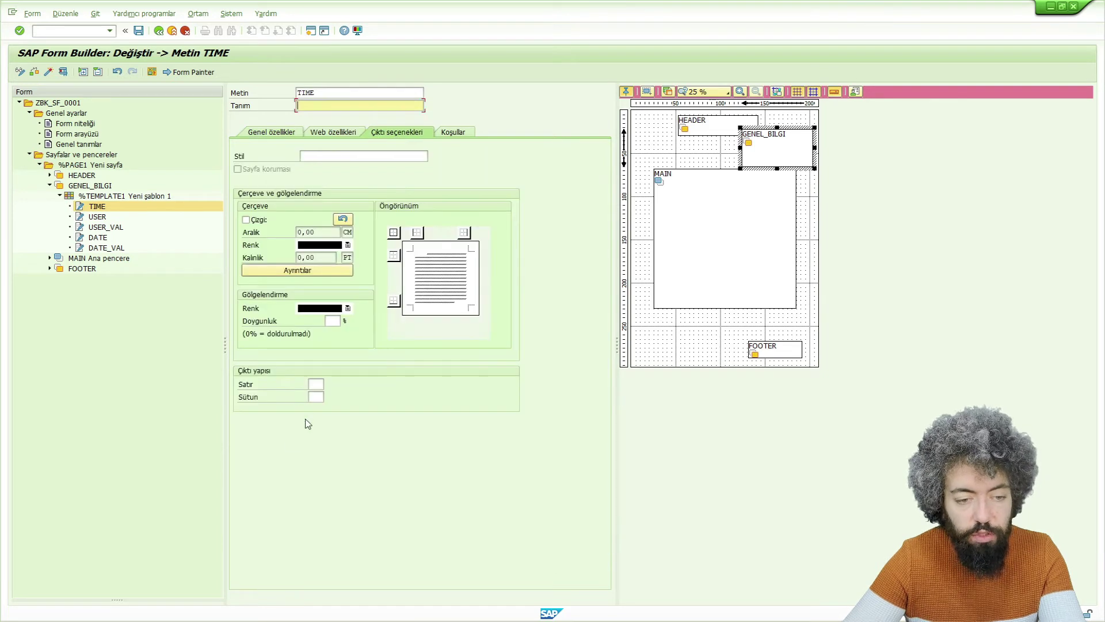
left_click(315, 383)
type("3")
left_click(316, 396)
type("1")
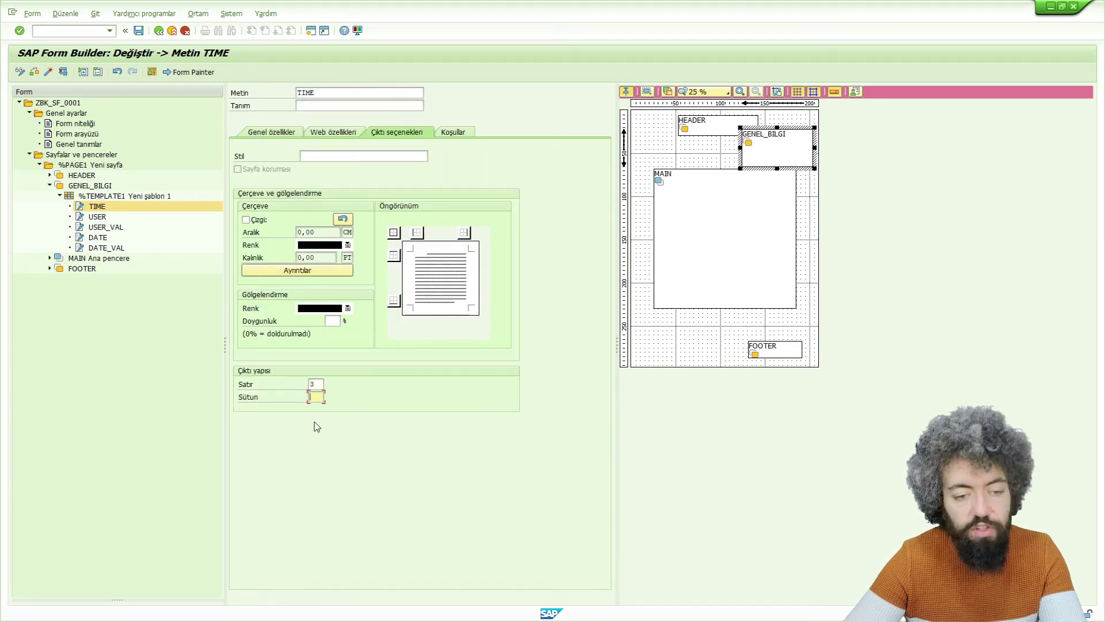
Add another text node under %TEMPLATE1, name it TIME_VAL and clear its description
right_click(101, 197)
mouse_move(129, 207)
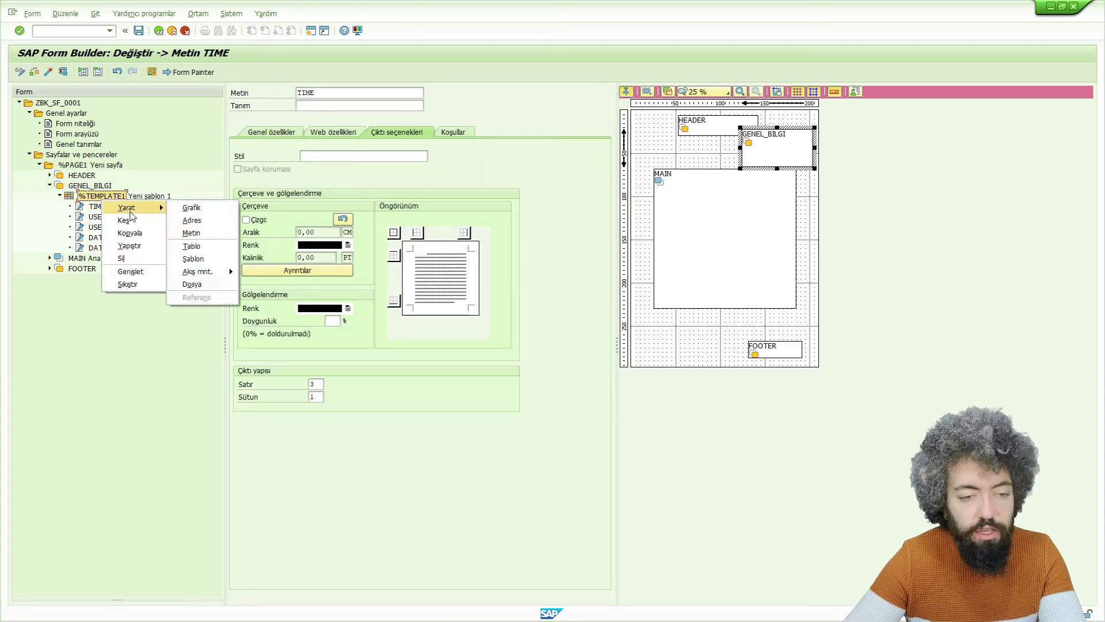
left_click(202, 233)
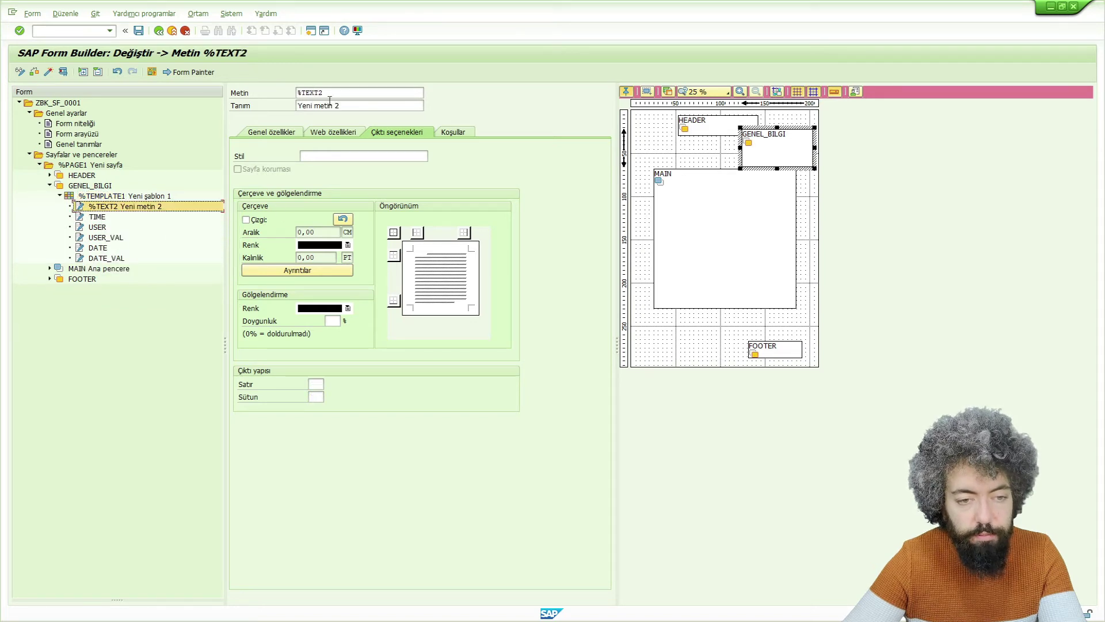
left_click_drag(347, 92, 300, 93)
type("TIME_VAL")
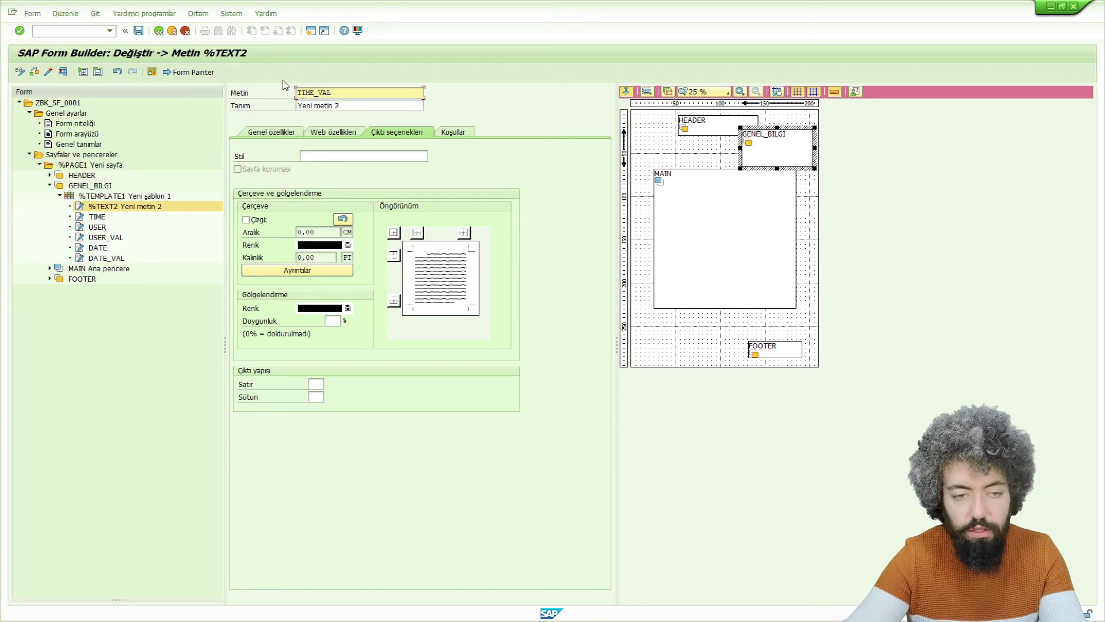
key("Tab")
key("BackSpace")
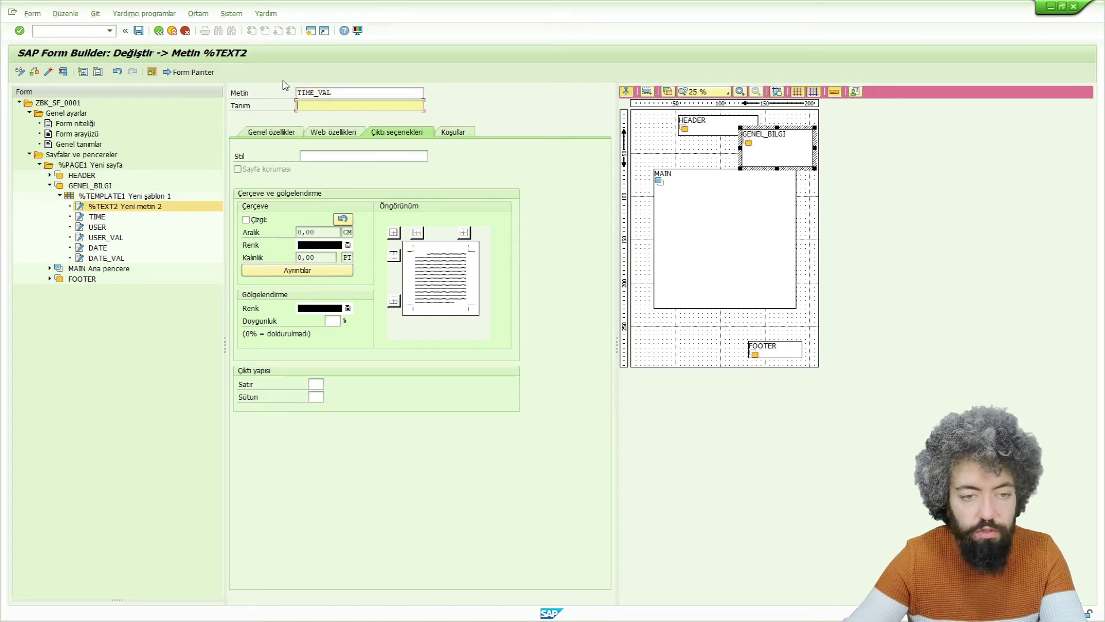
Insert the system time field &sy-uzeit& as the content of TIME_VAL
left_click(298, 131)
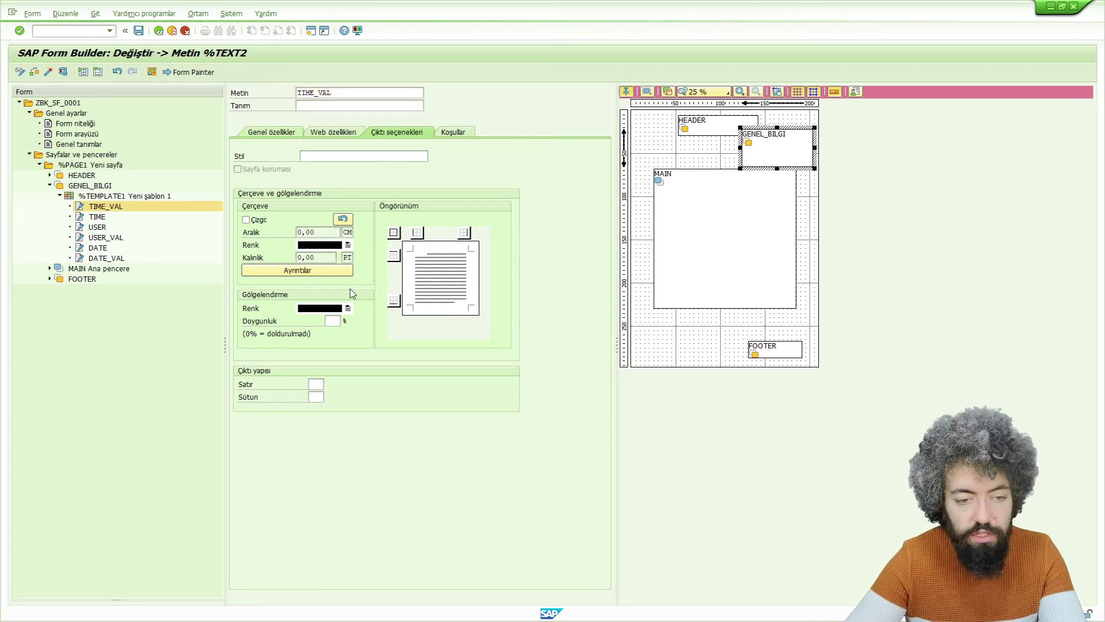
left_click(452, 181)
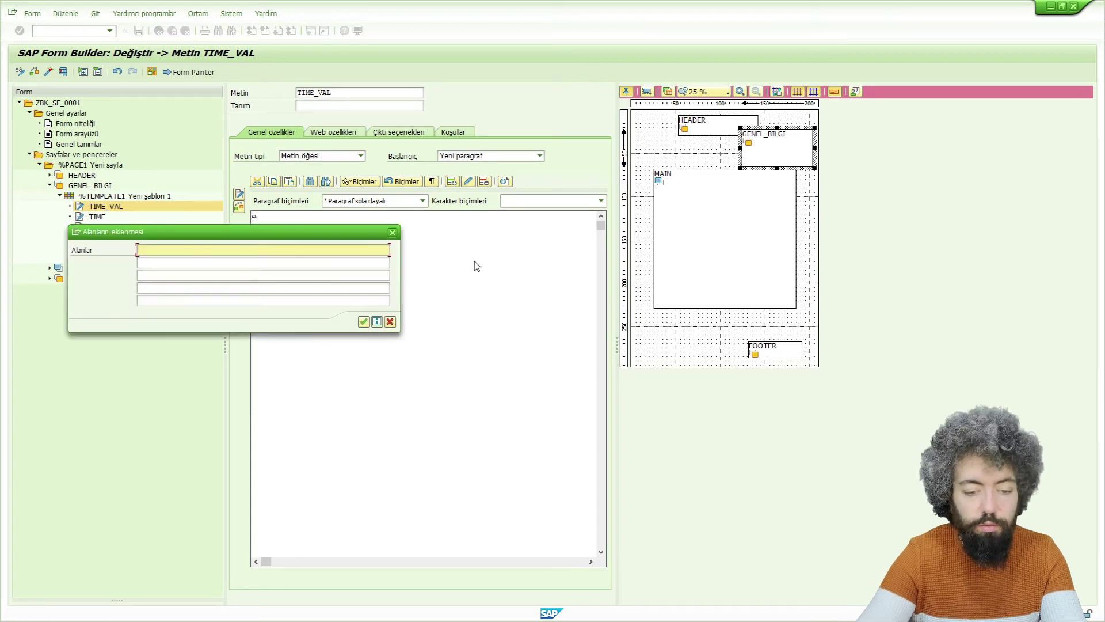
type("&&")
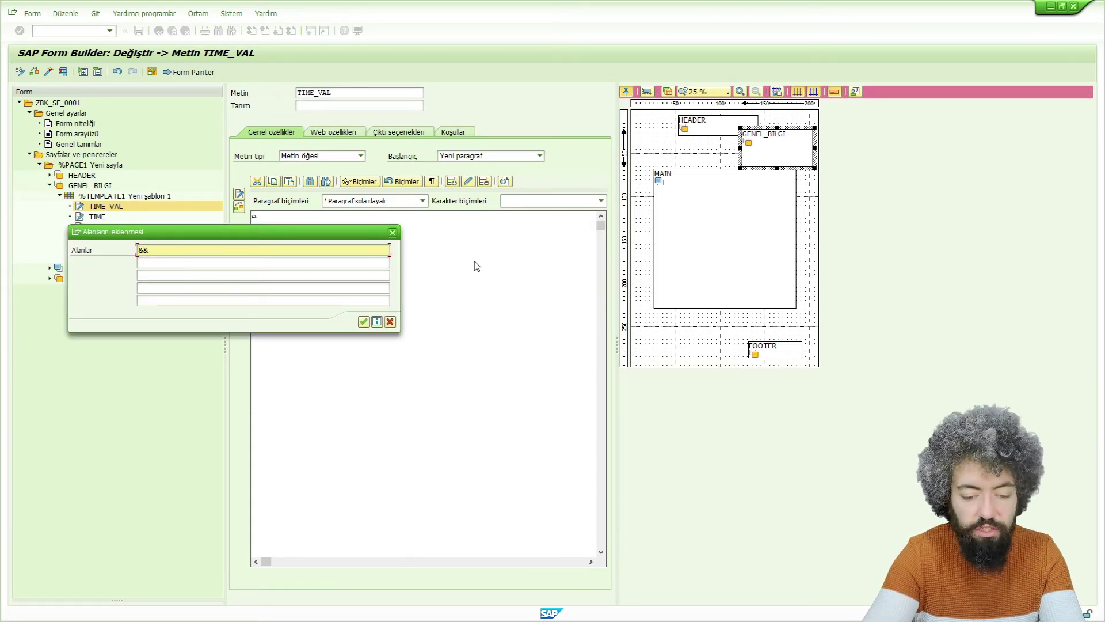
type("sy-uzeit")
key("Return")
Move TIME and TIME_VAL below DATE_VAL in the form tree, and open TIME_VAL's output options
left_click_drag(112, 209, 114, 259)
left_click_drag(101, 209, 110, 249)
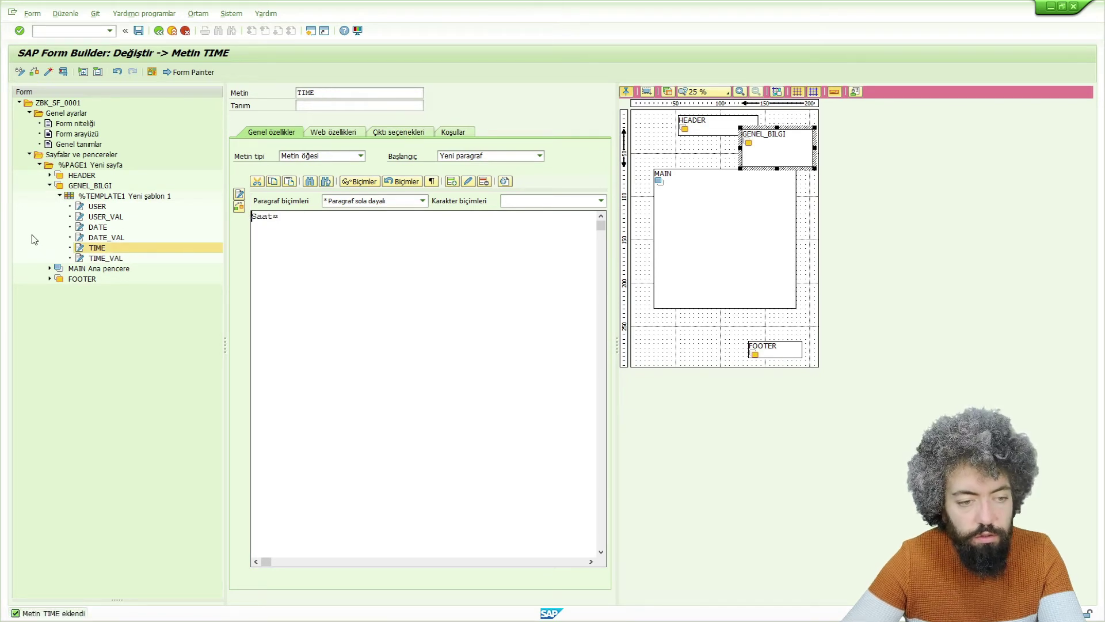
left_click(171, 257)
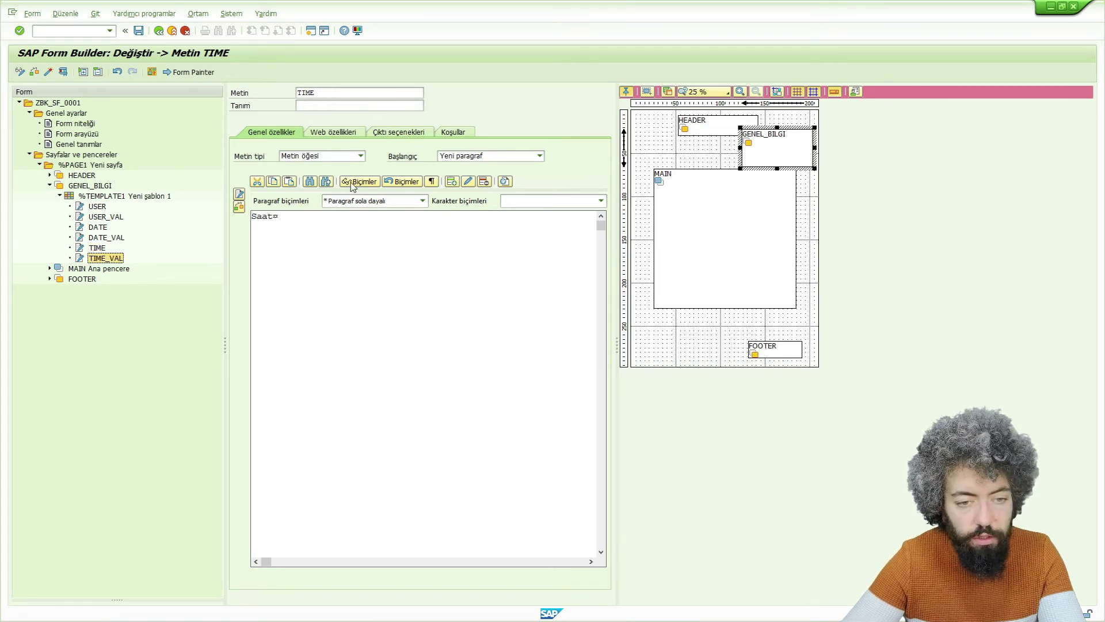
left_click(397, 132)
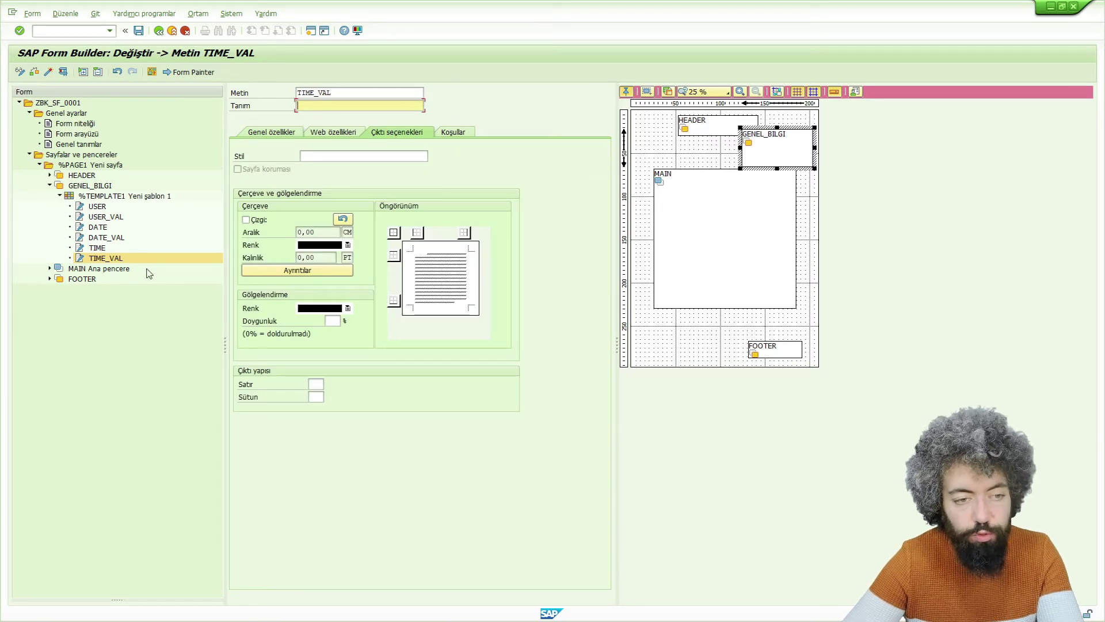
Activate the form, test its function module with output device LP01, check the print preview and return to the form tree
left_click(49, 72)
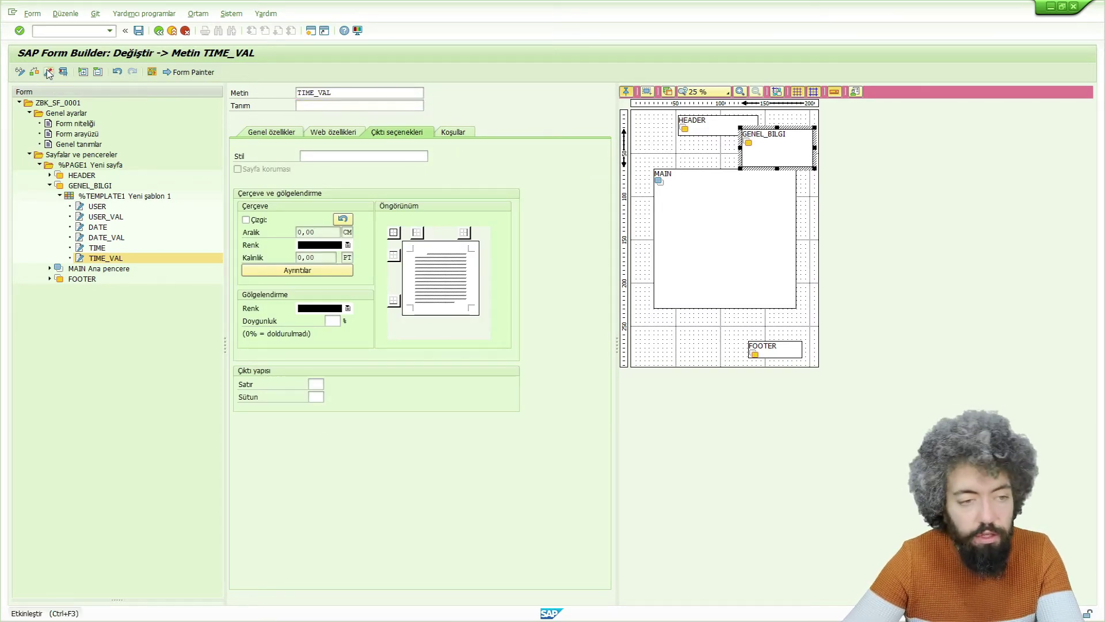
left_click(64, 72)
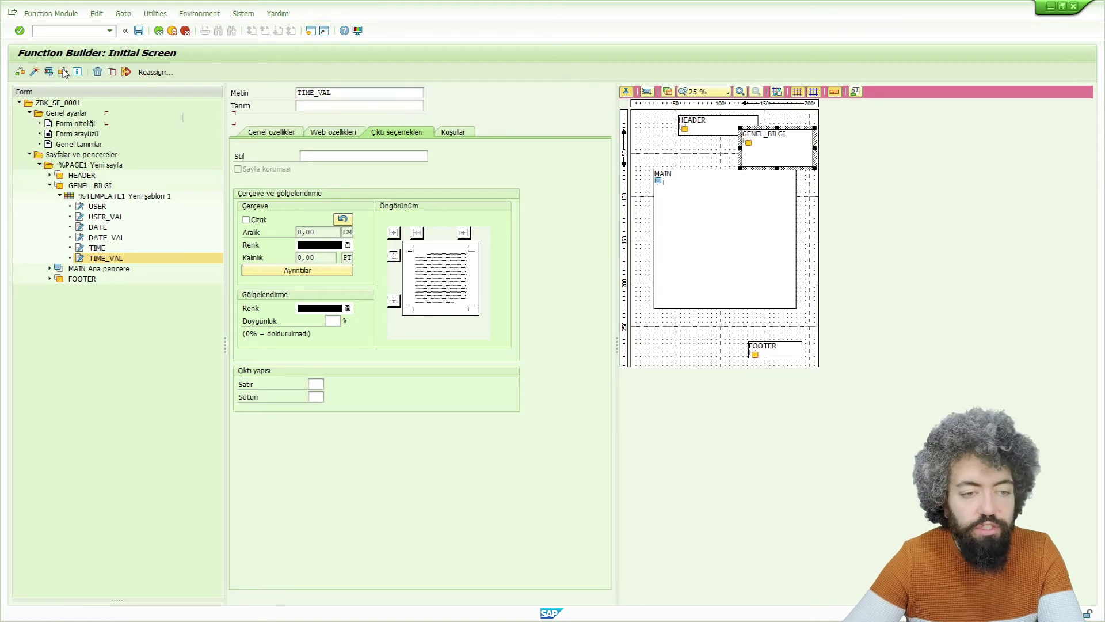
left_click(30, 73)
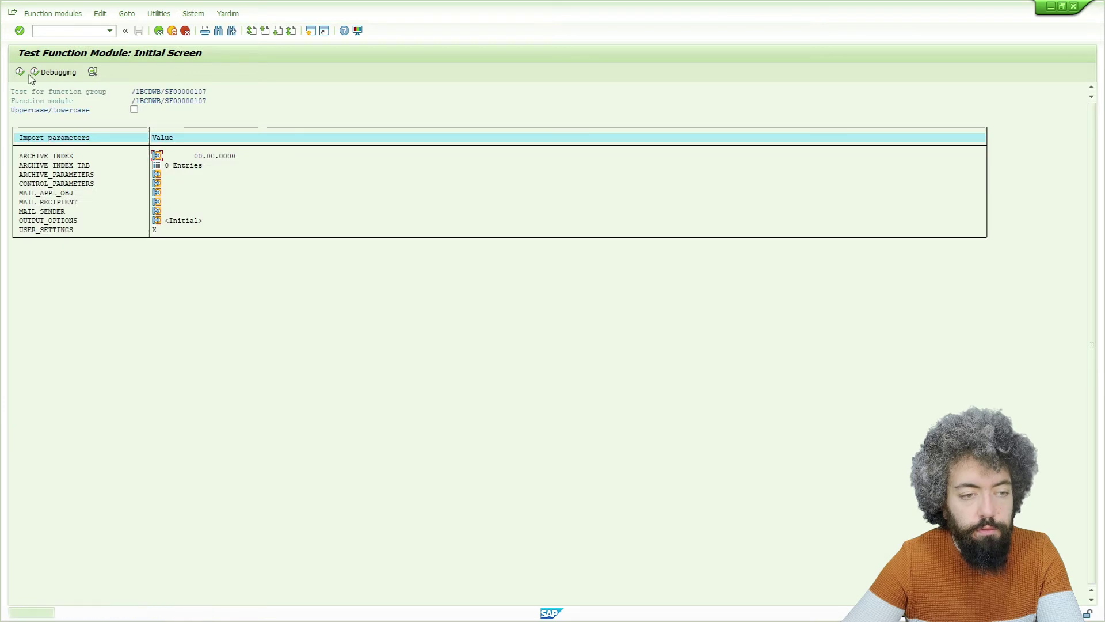
left_click(19, 71)
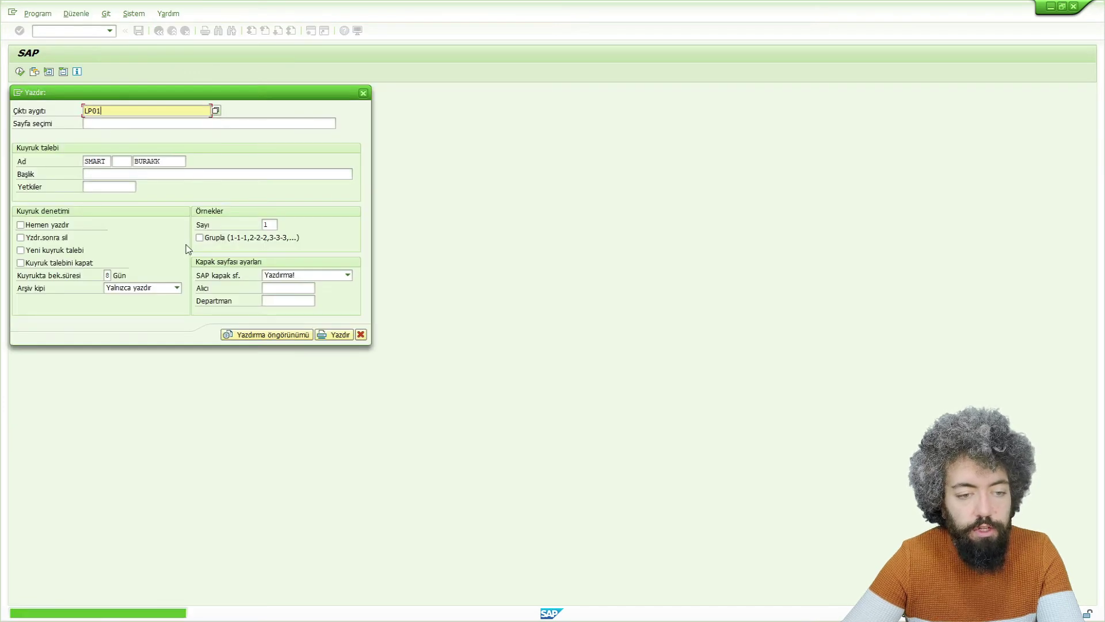
left_click(260, 335)
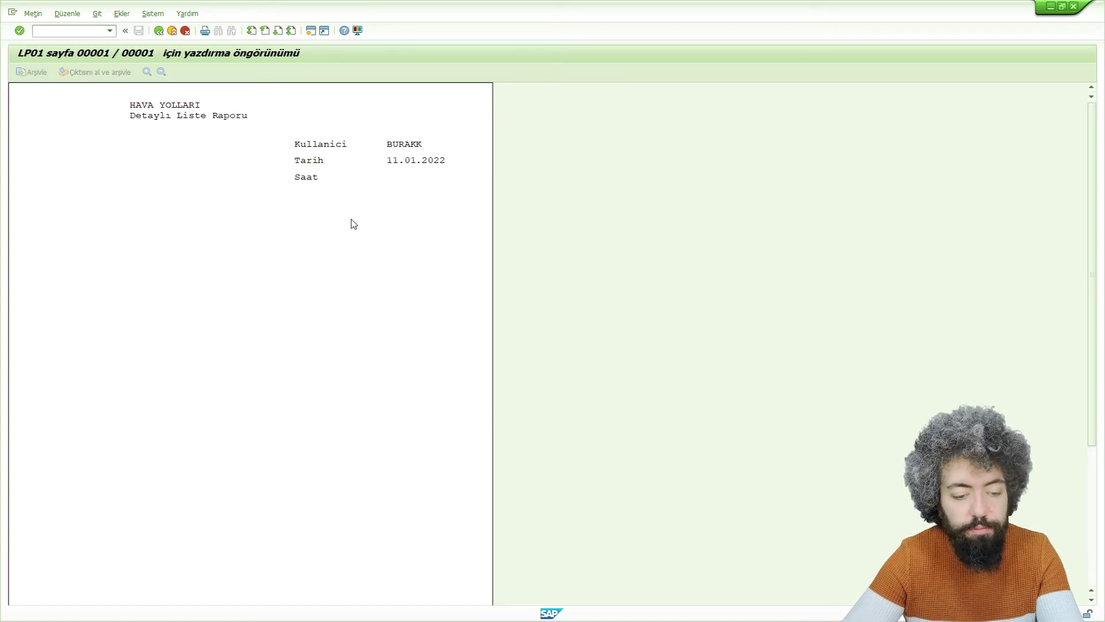
key("F3")
key("F3")
key("F3")
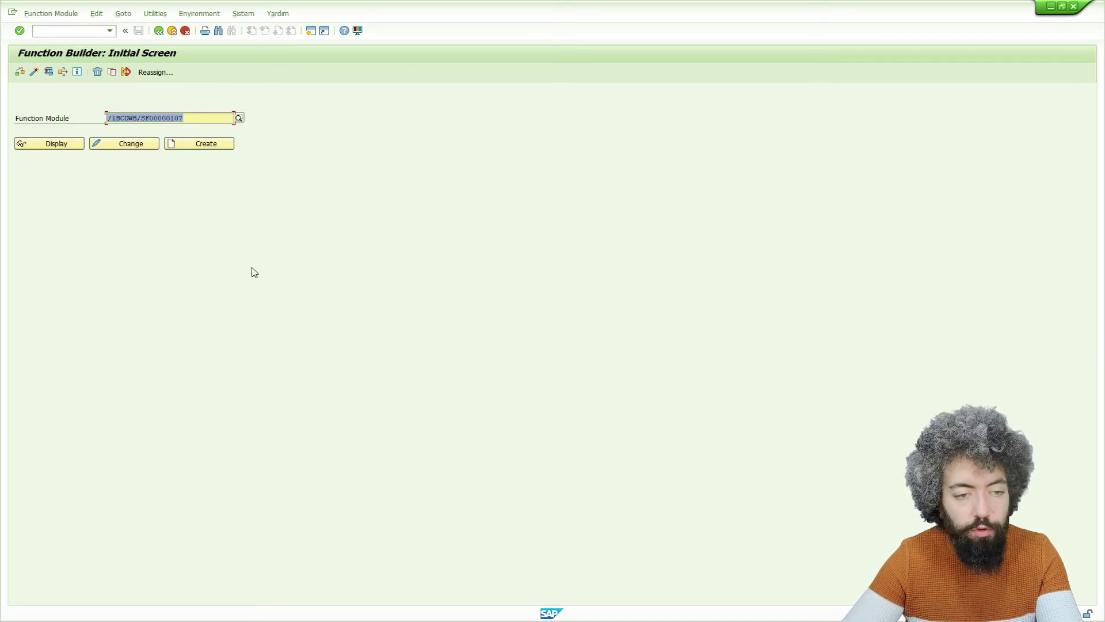
key("F3")
Assign the TIME_VAL text to line 3, column 2 of the template in its output options and activate the form
left_click(104, 259)
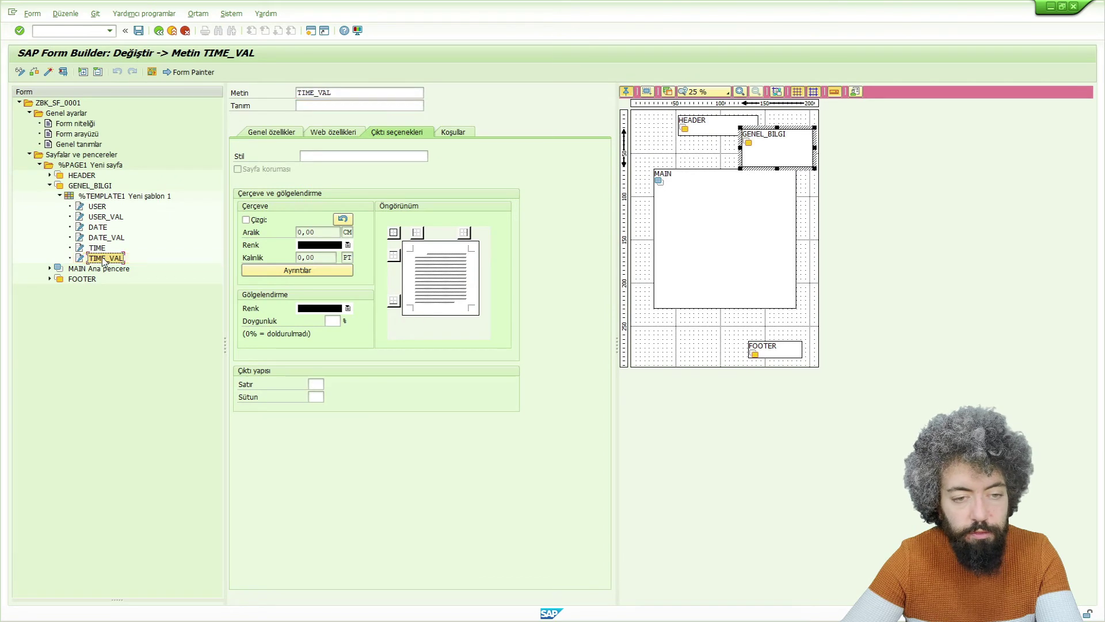
left_click(288, 133)
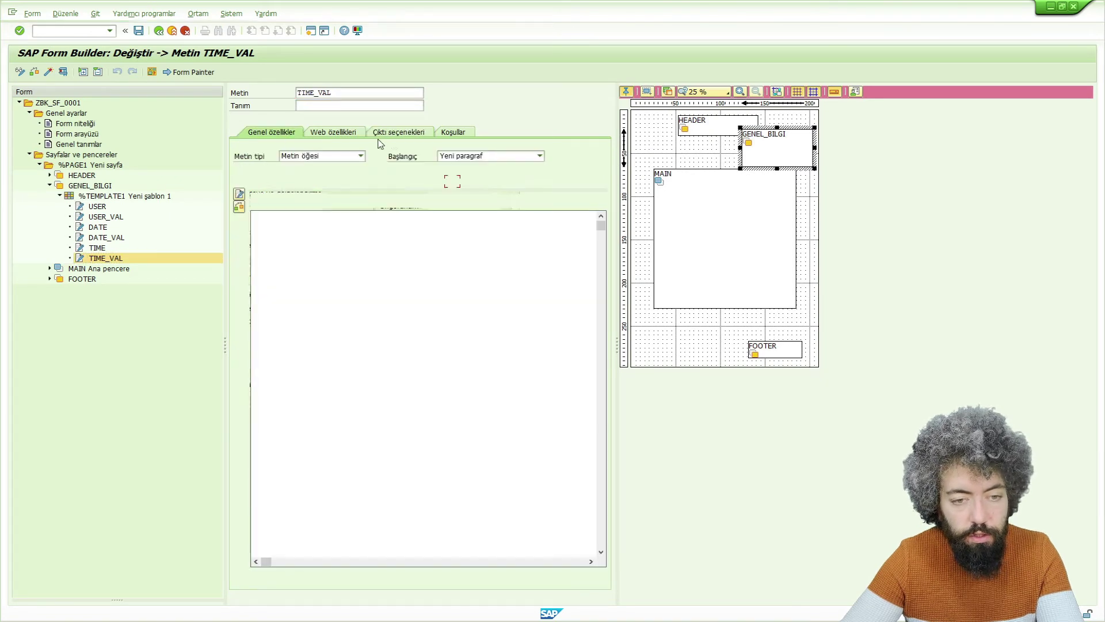
left_click(397, 134)
left_click(317, 382)
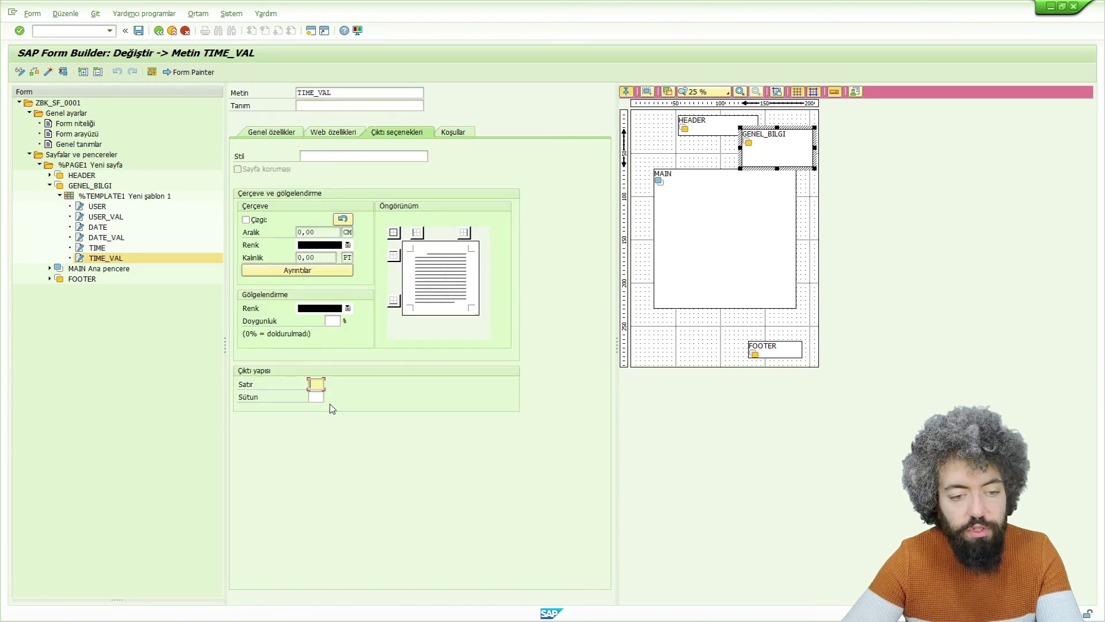
type("3")
left_click(321, 398)
type("2")
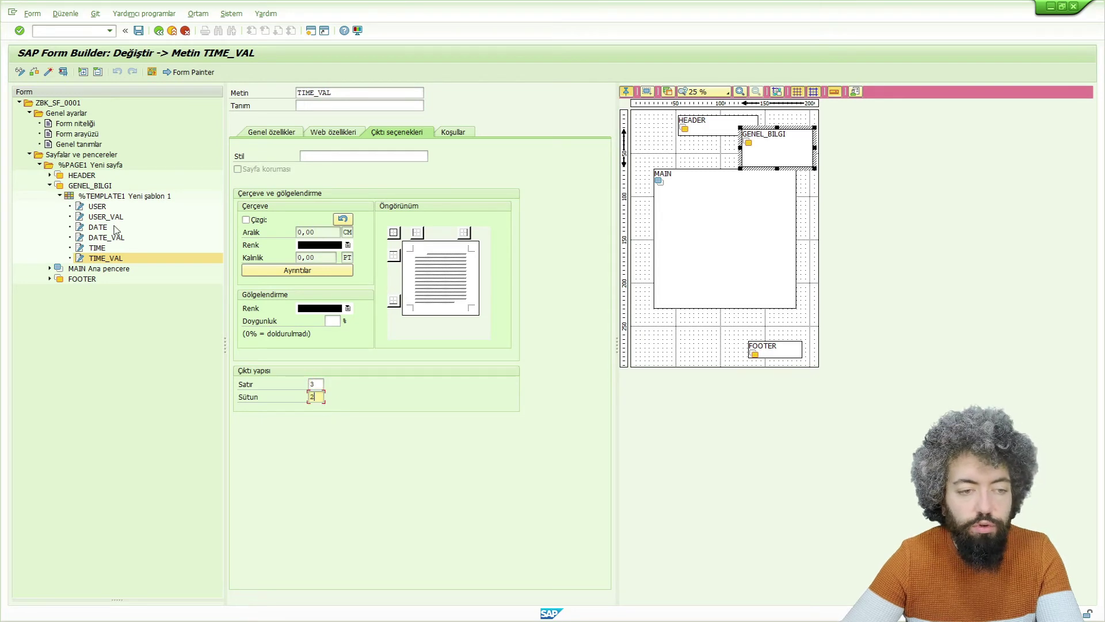
key("Return")
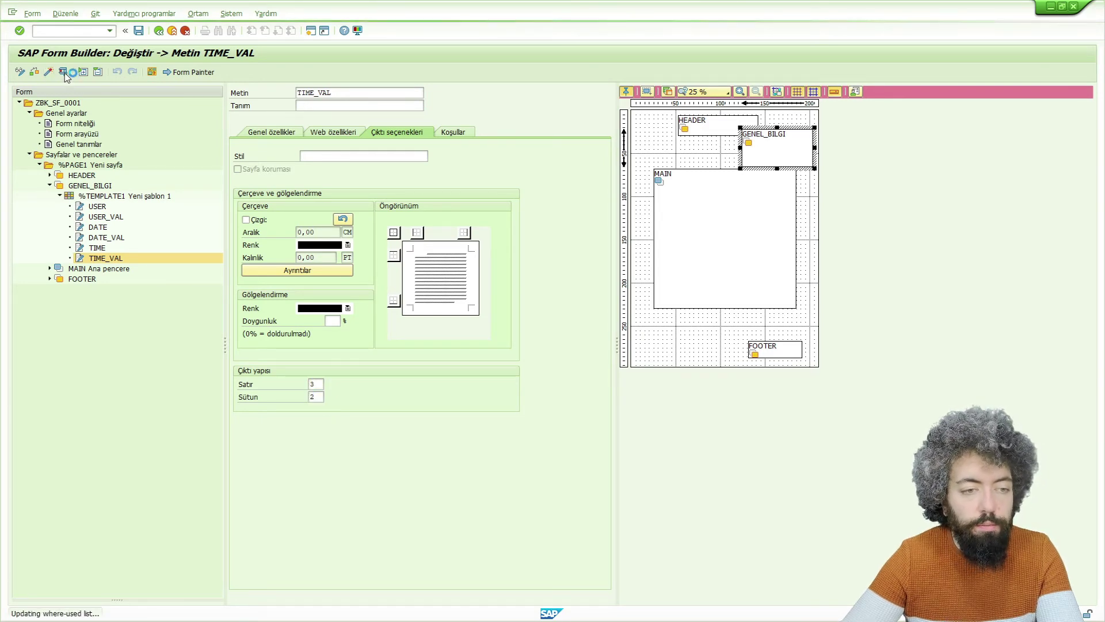
left_click(48, 72)
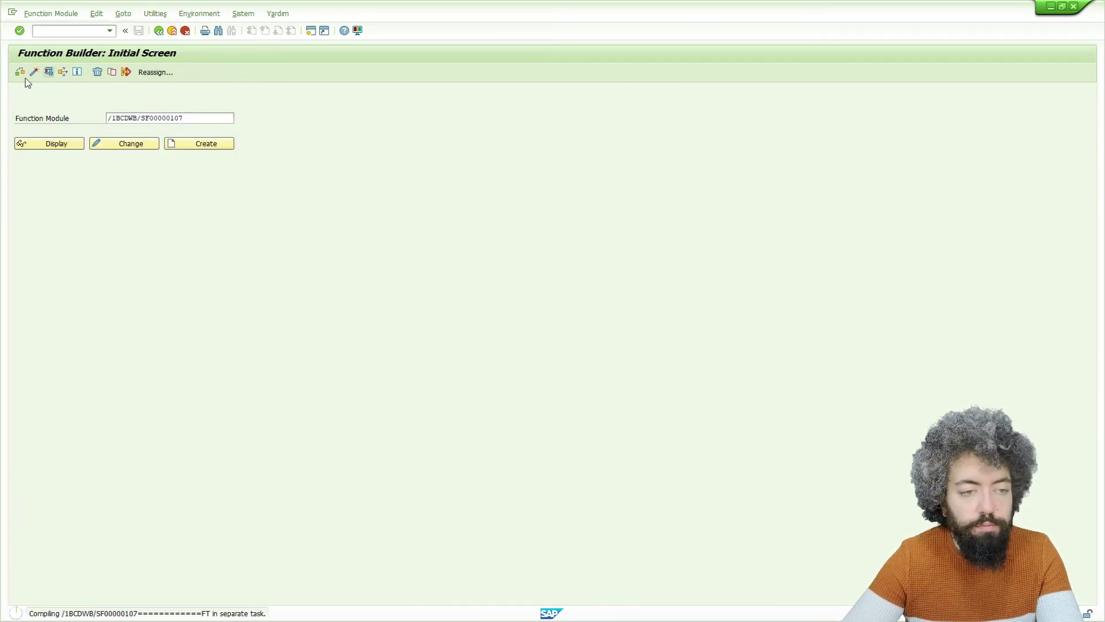
Run the function module test with output device LP01 to check the time value in the print preview, and return to the form
key("F8")
type("LP01")
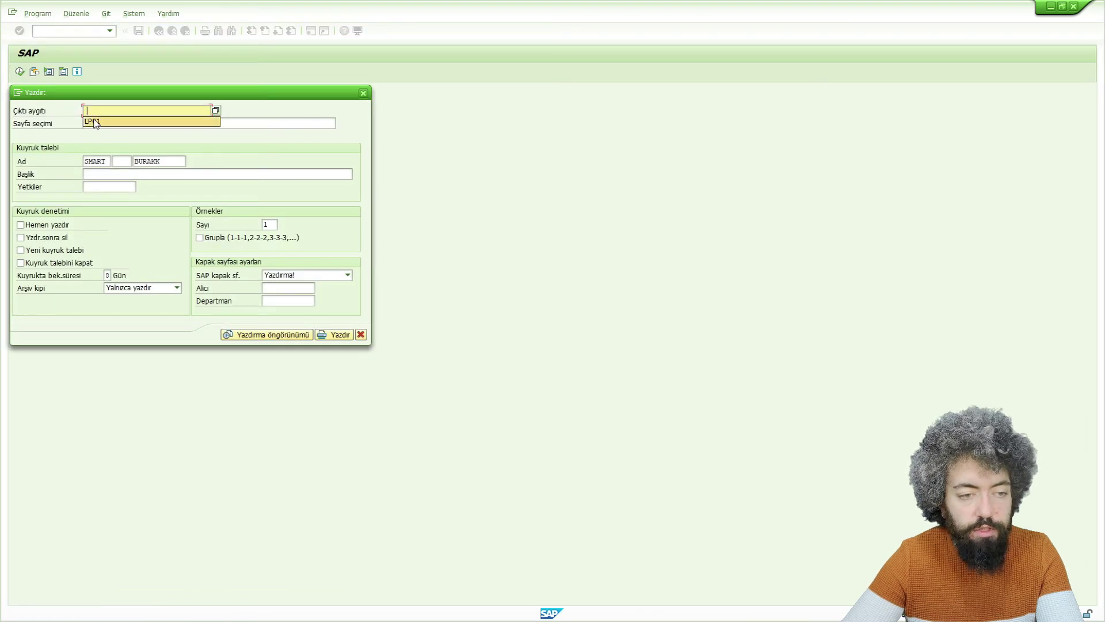
left_click(266, 335)
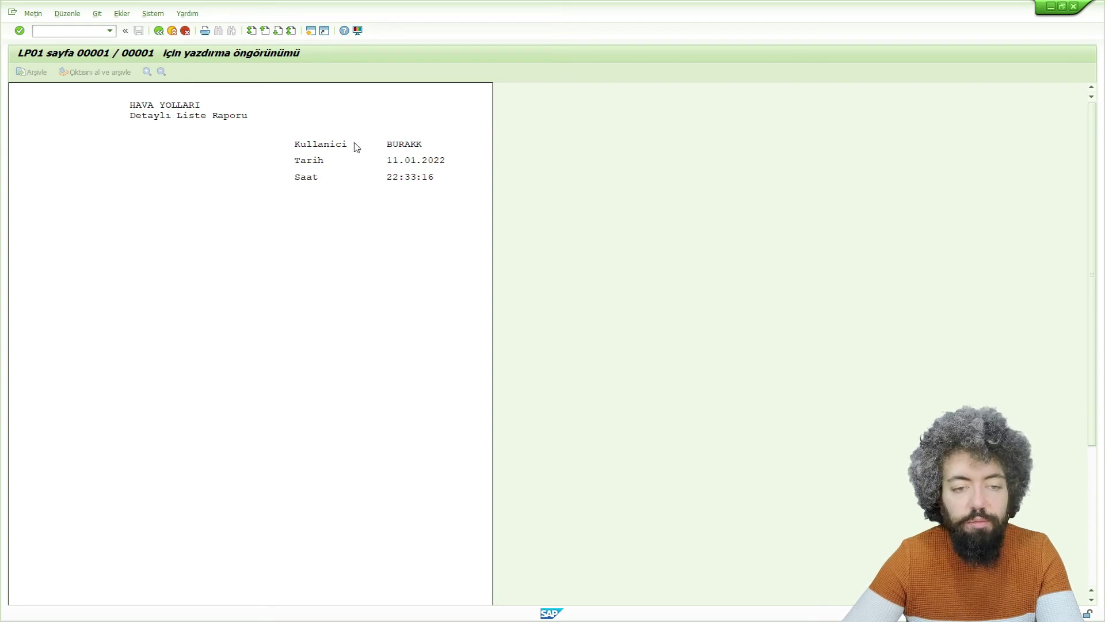
left_click(159, 32)
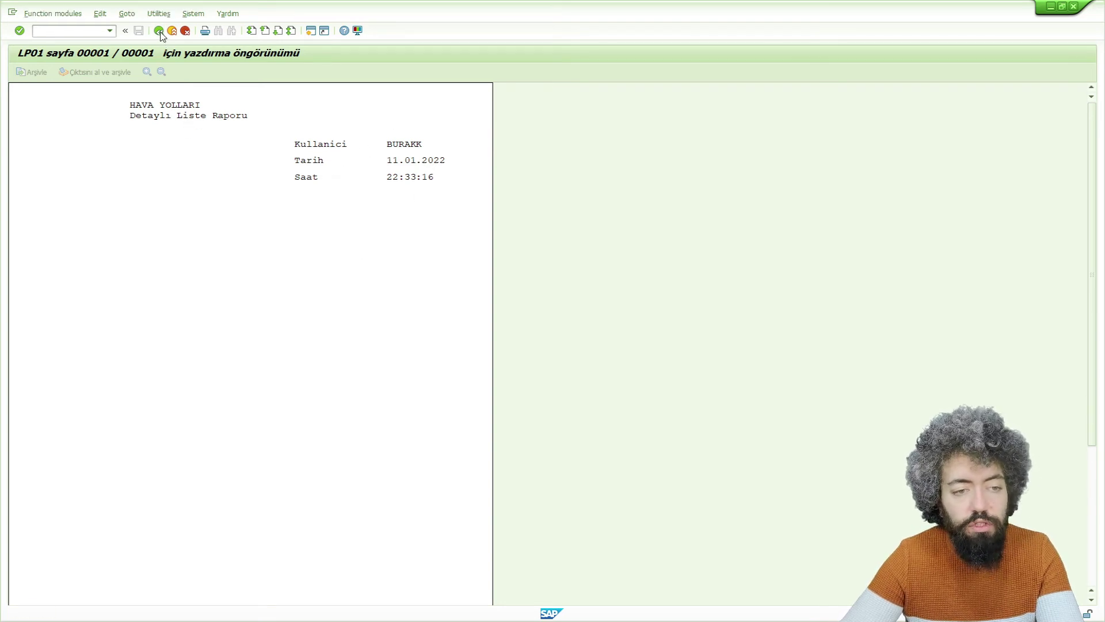
left_click(159, 31)
left_click(159, 31)
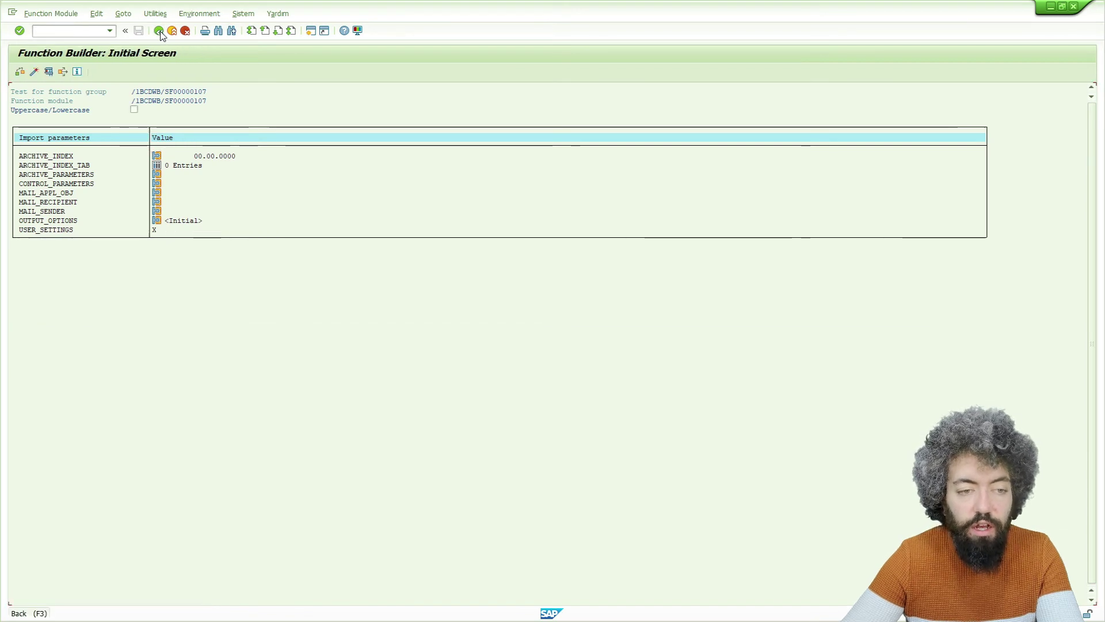
left_click(159, 31)
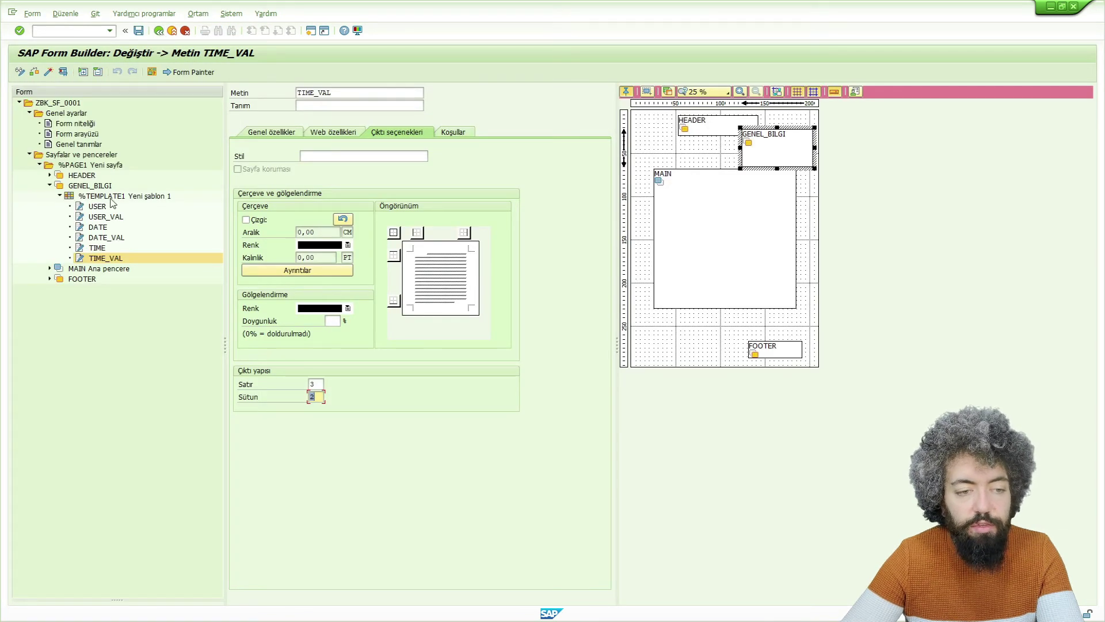
Open the layout settings of %TEMPLATE1 and examine its total width against the widths of its columns
left_click(111, 196)
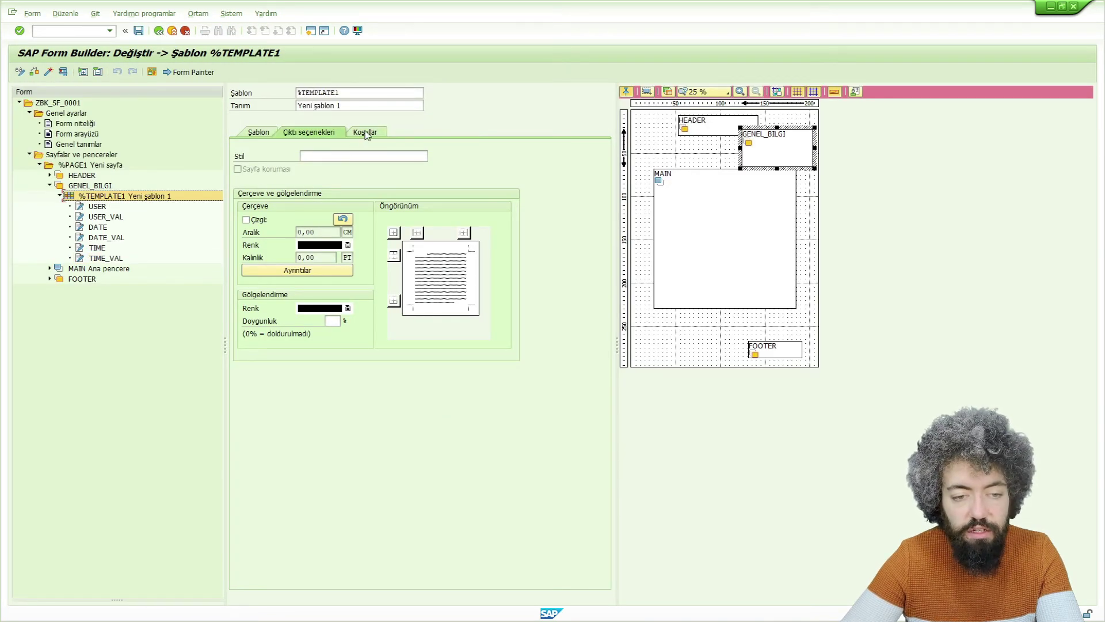
left_click(265, 135)
left_click(521, 158)
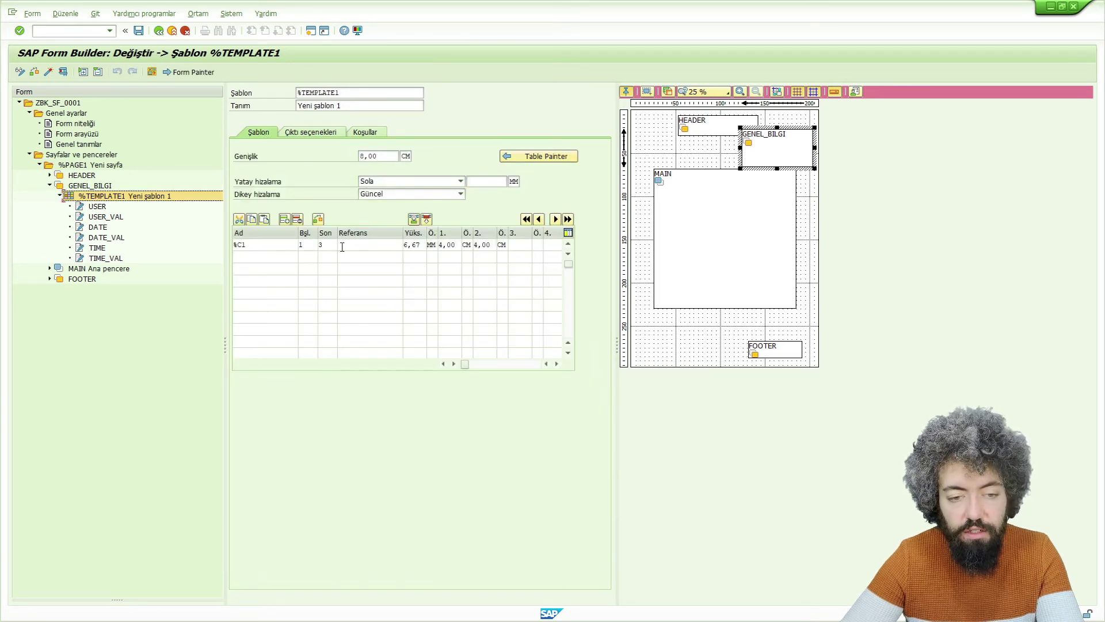
left_click(522, 244)
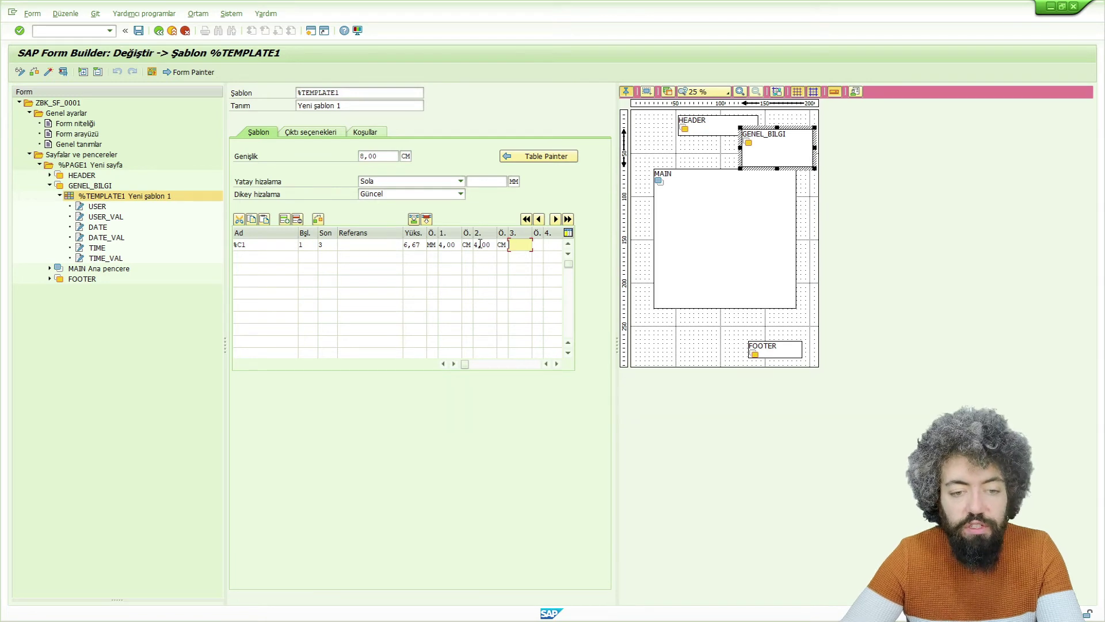
left_click_drag(386, 156, 355, 153)
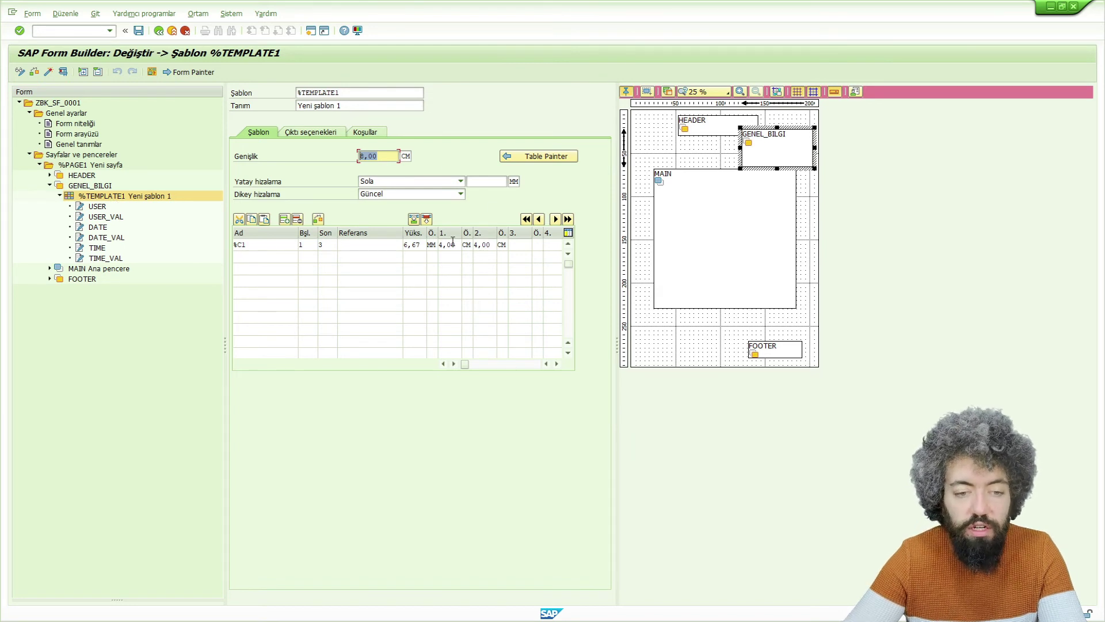
Set the height of the %C1 lines in %TEMPLATE1 to 9 mm and activate the form
left_click(409, 244)
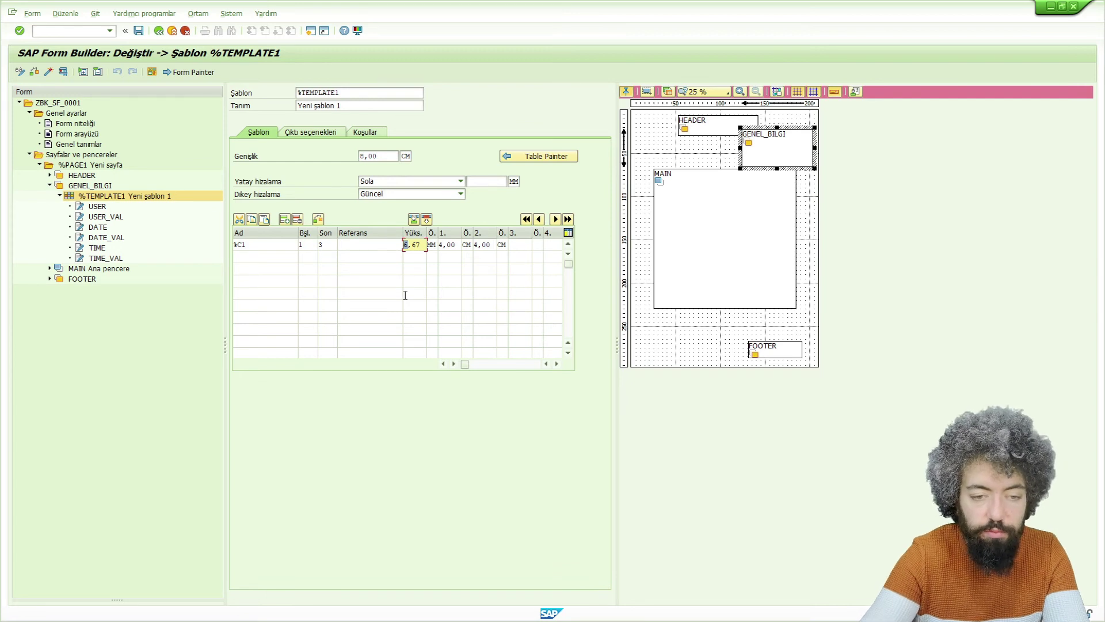
left_click_drag(424, 250, 406, 248)
key("BackSpace")
key("BackSpace")
type("5")
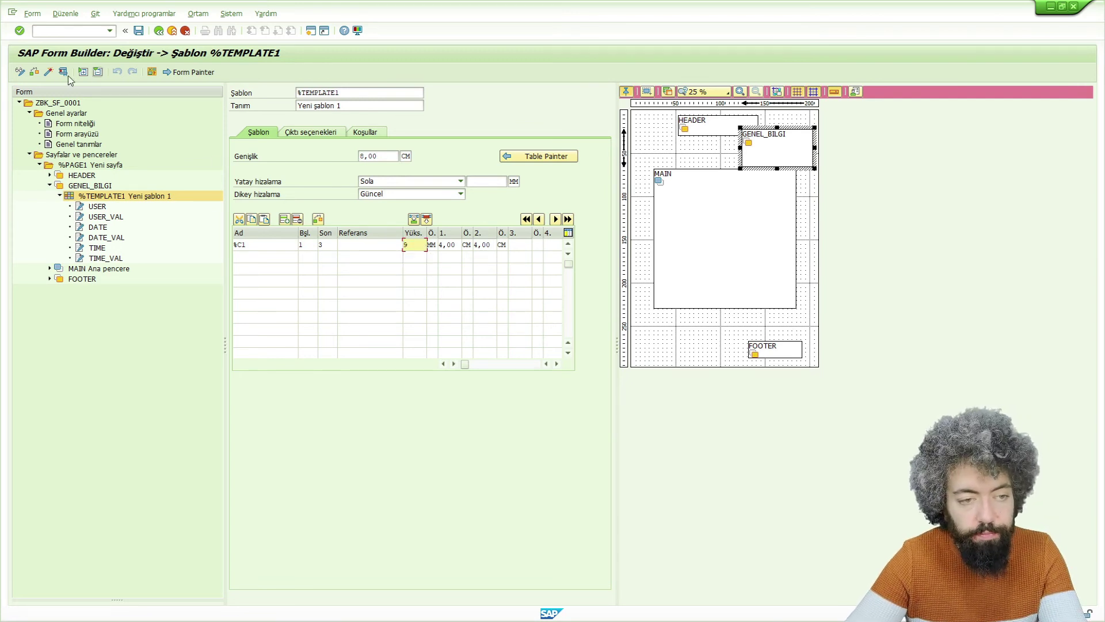
left_click(48, 71)
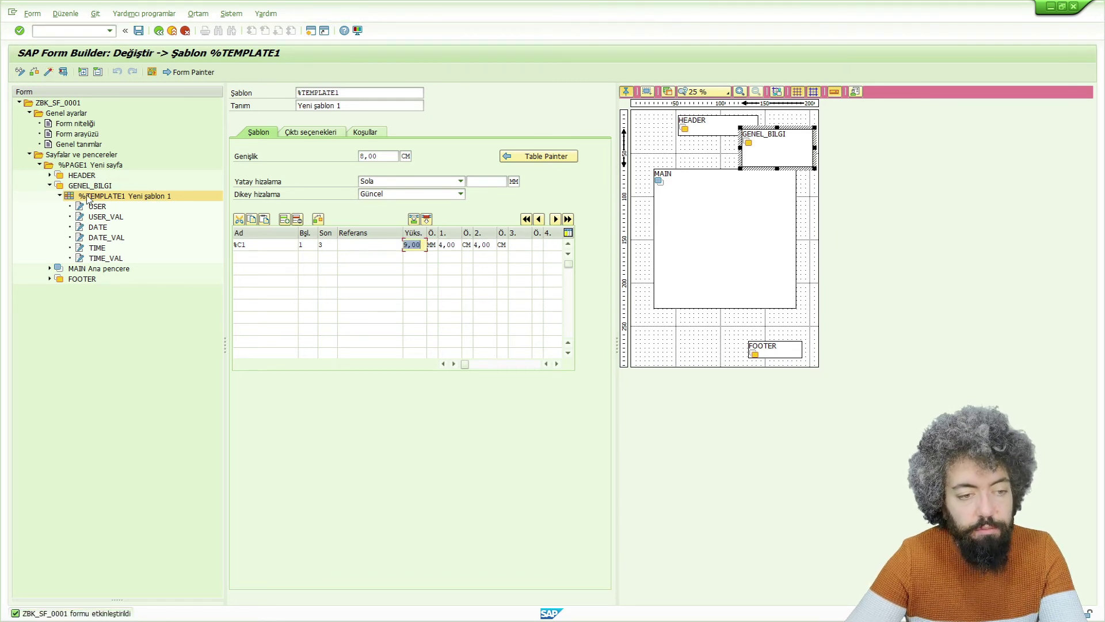
Test the form with output device LP01 to examine the line spacing in the print preview, and return to the template settings
left_click(63, 72)
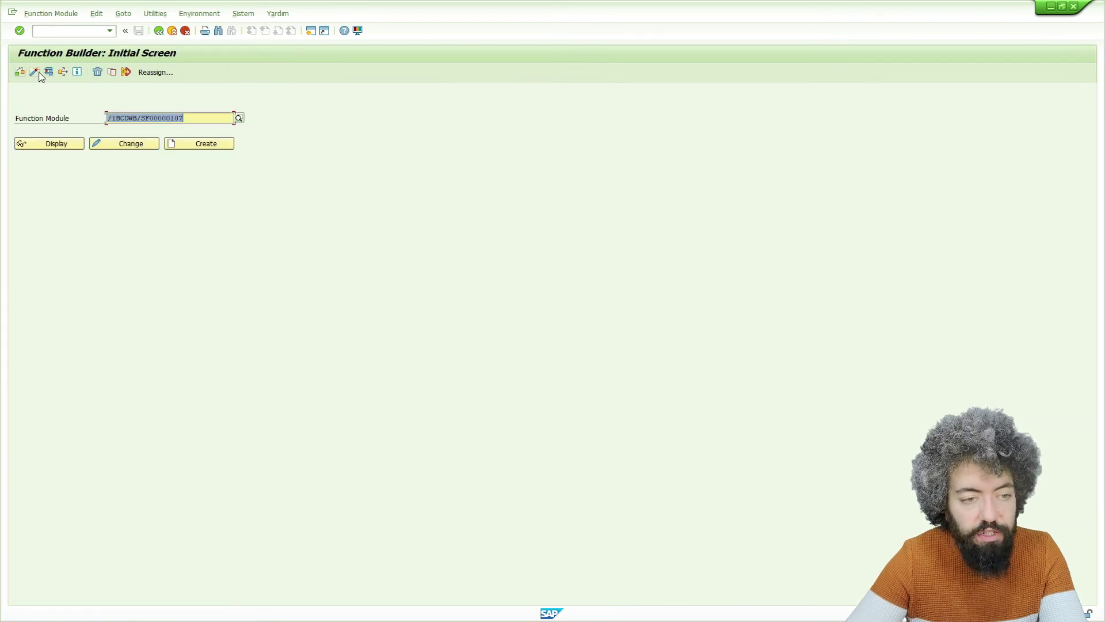
left_click(49, 71)
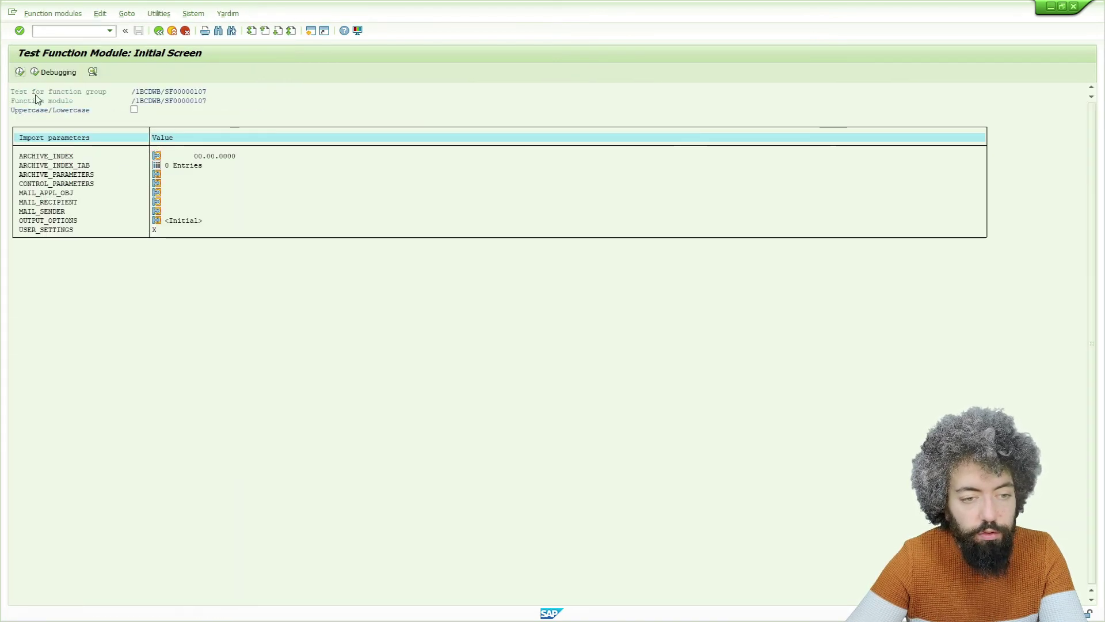
left_click(19, 72)
type("LP01")
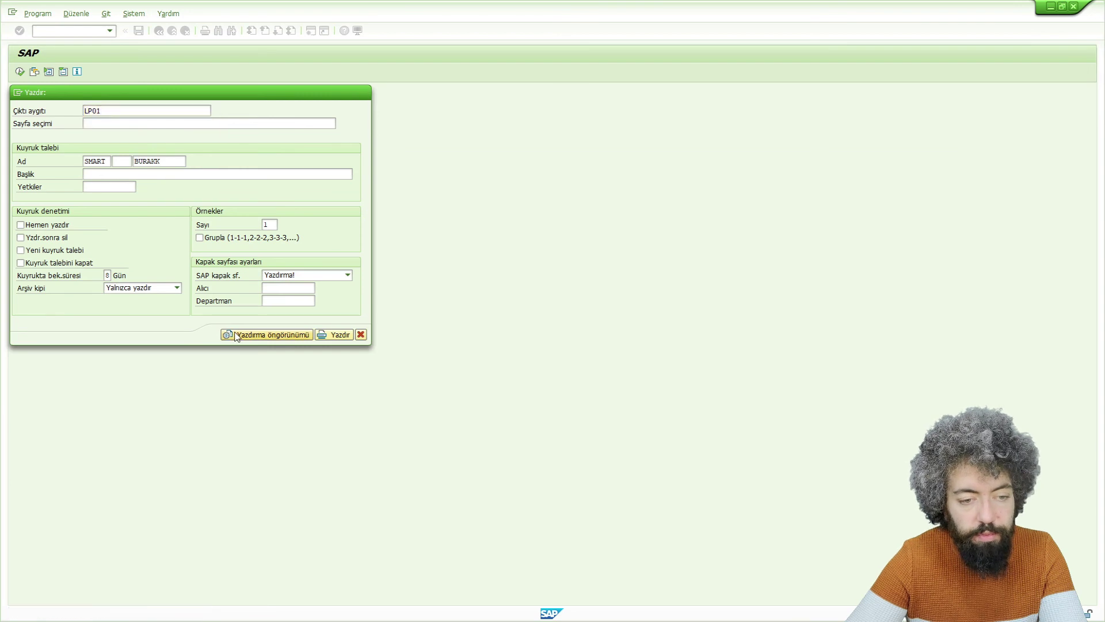
left_click(236, 335)
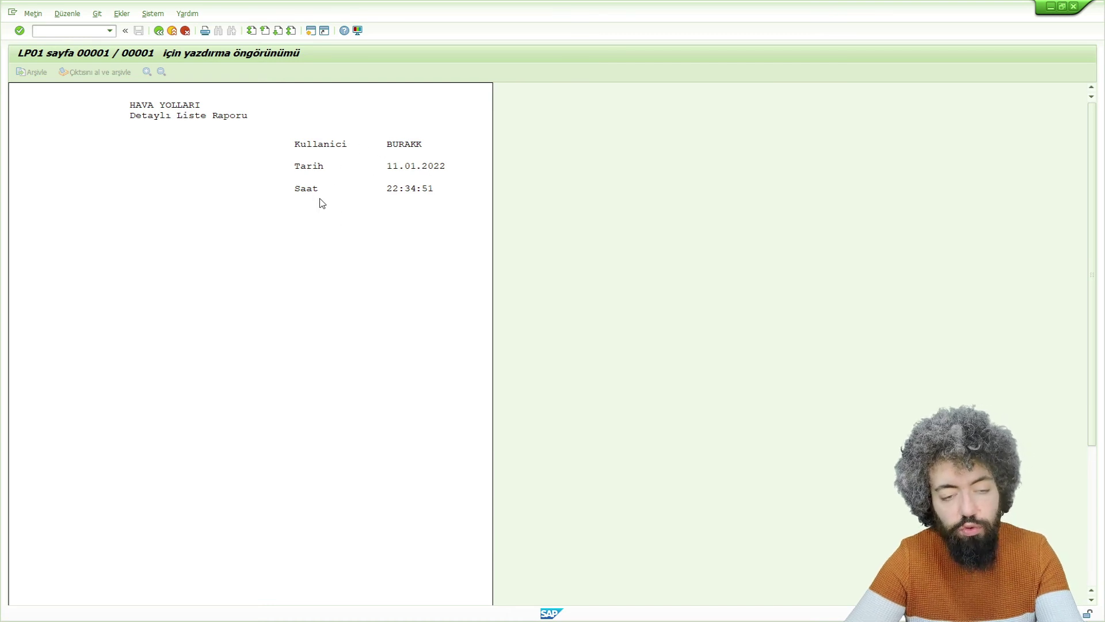
key("F3")
key("F3")
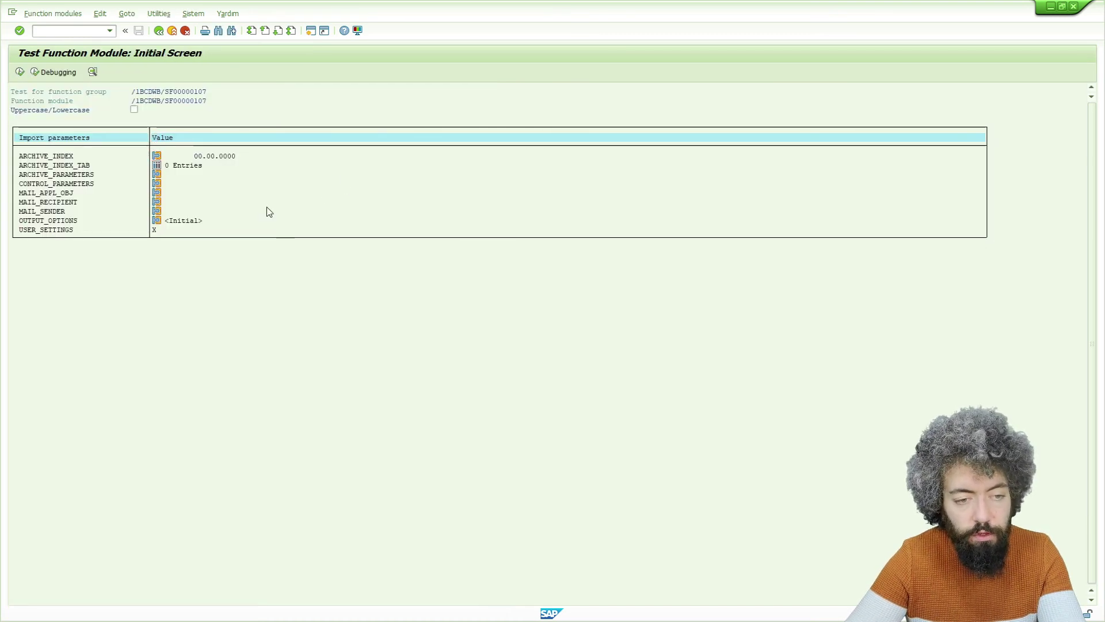
key("F3")
key("F3")
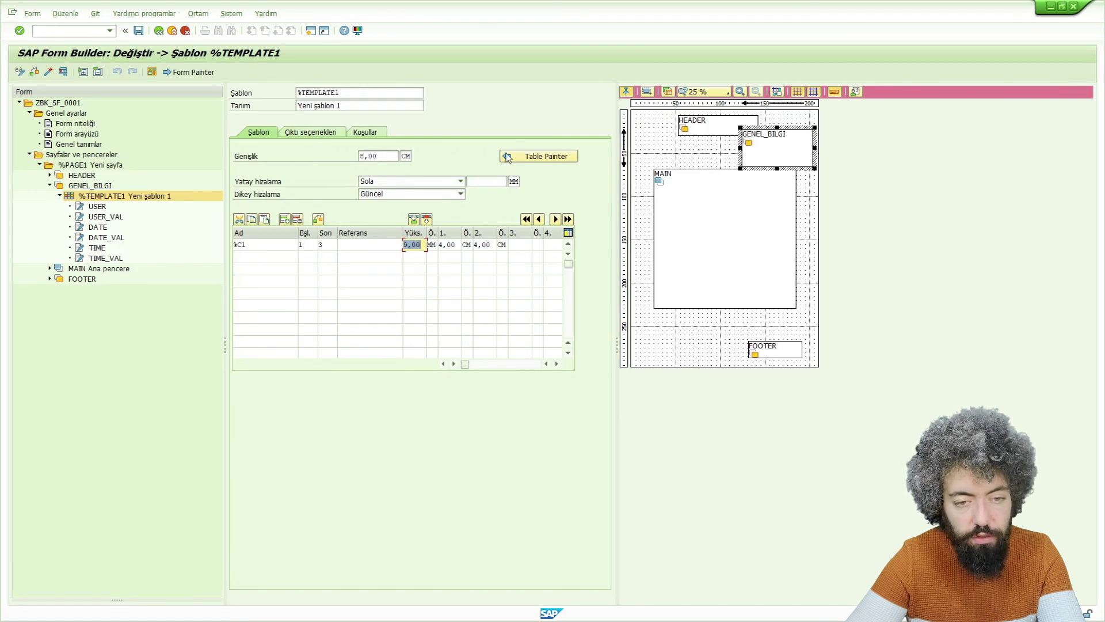
View %TEMPLATE1 in the Table Painter, set the height of its %C1 lines to 6.50 mm and activate the form
left_click(535, 156)
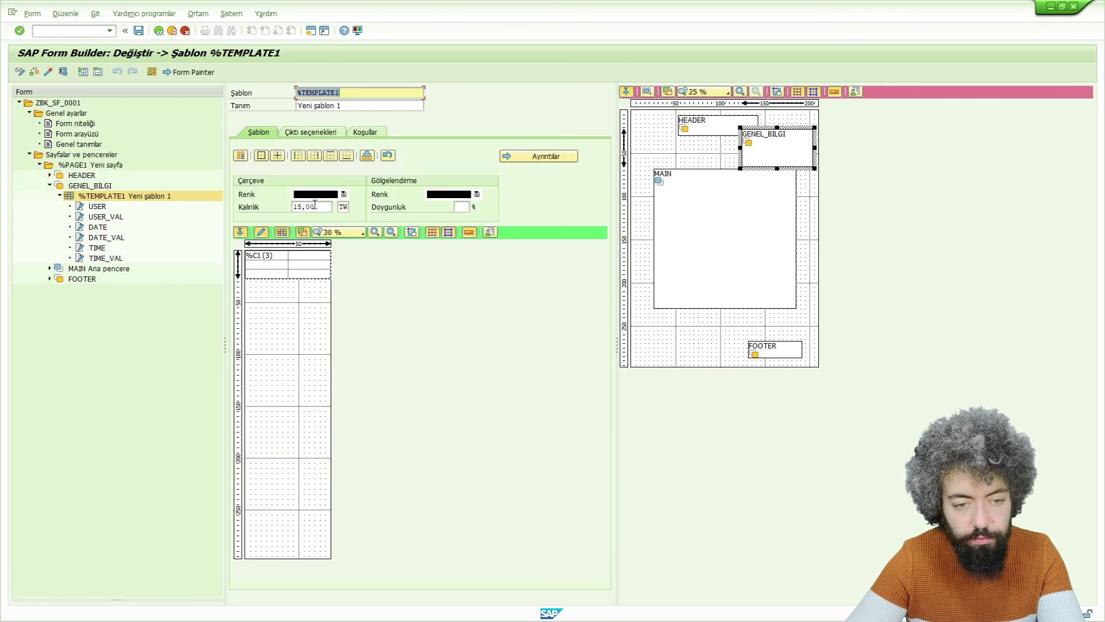
left_click(527, 159)
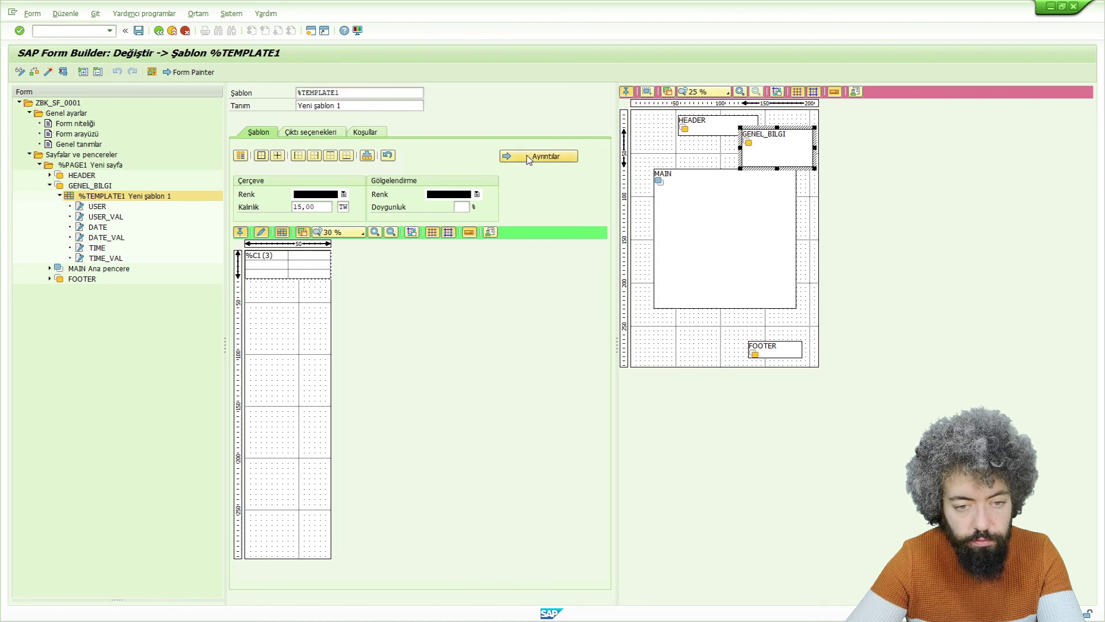
left_click(406, 244)
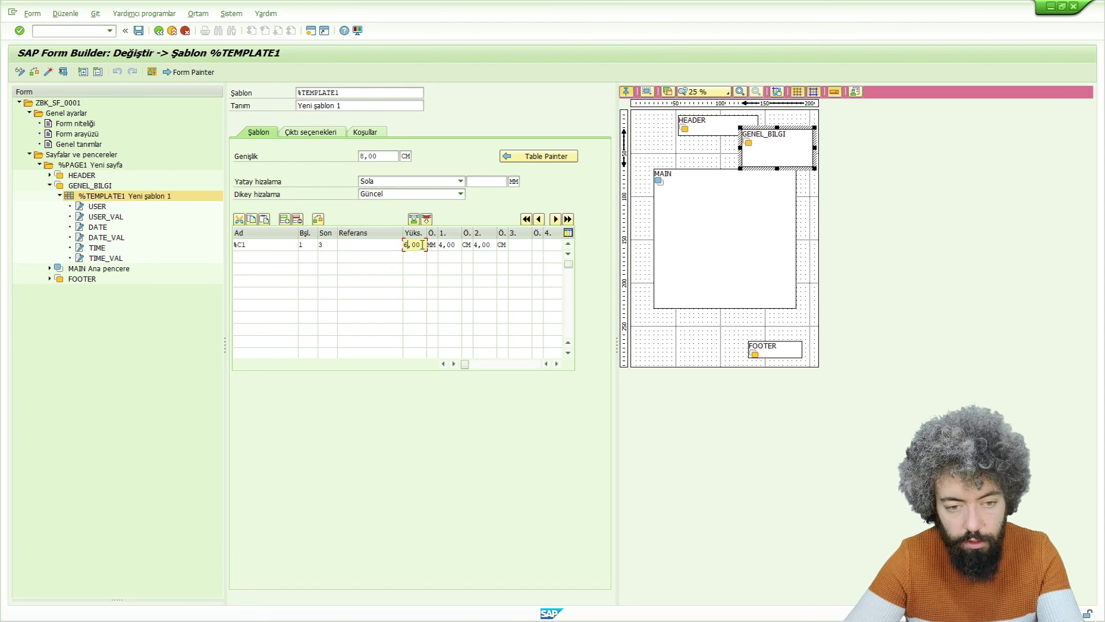
type("6,50")
left_click(50, 72)
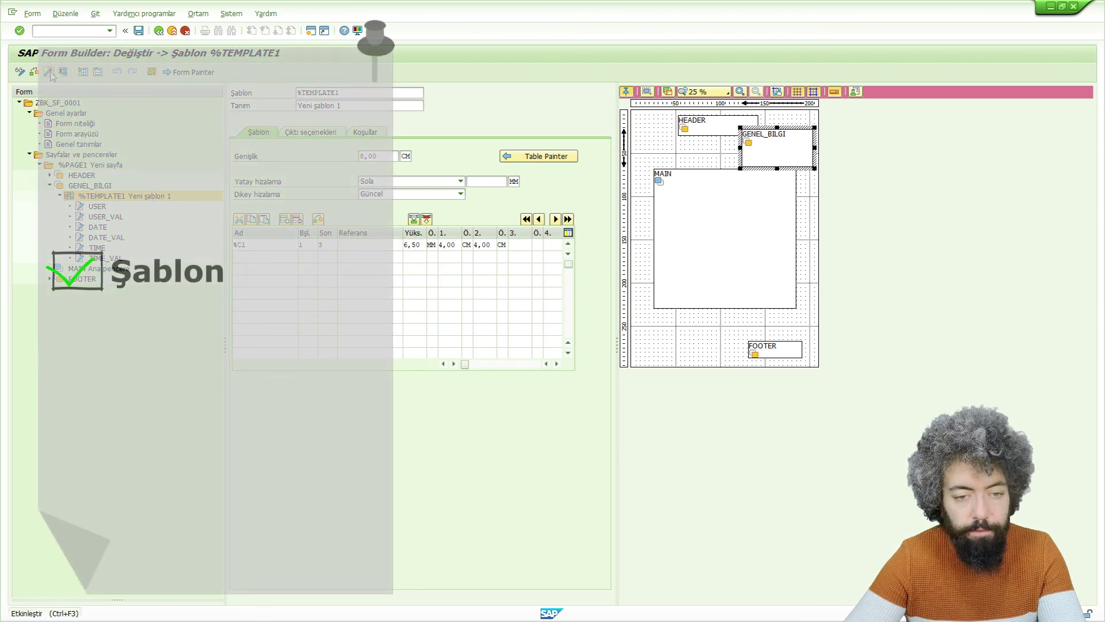